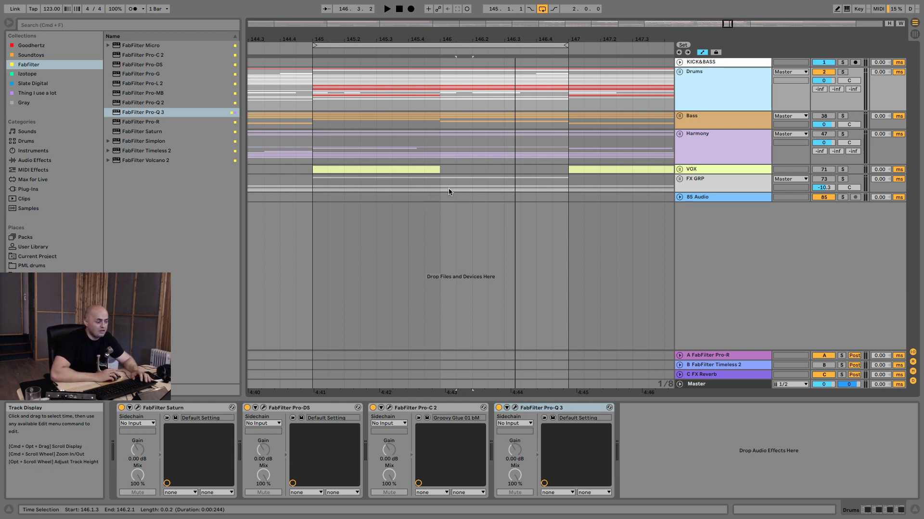
Step: Unfold the Drums group and collapse the individual tracks inside it, with the insert marker at bar 145
left_click_drag(513, 39, 513, 19)
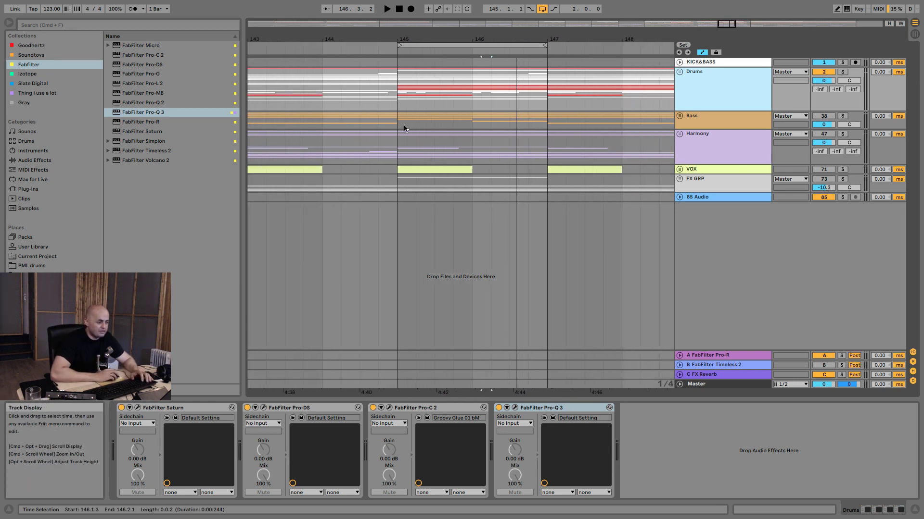
left_click(402, 108)
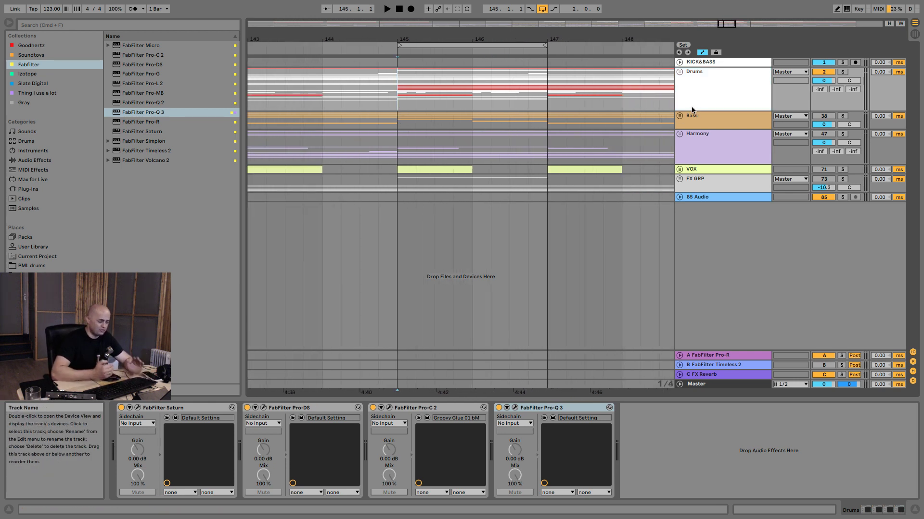
left_click(679, 74)
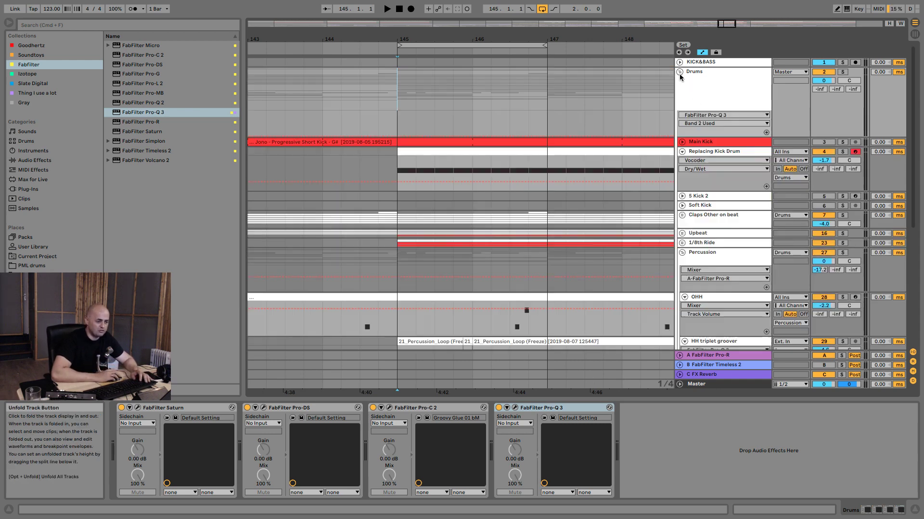
left_click(681, 153, "alt")
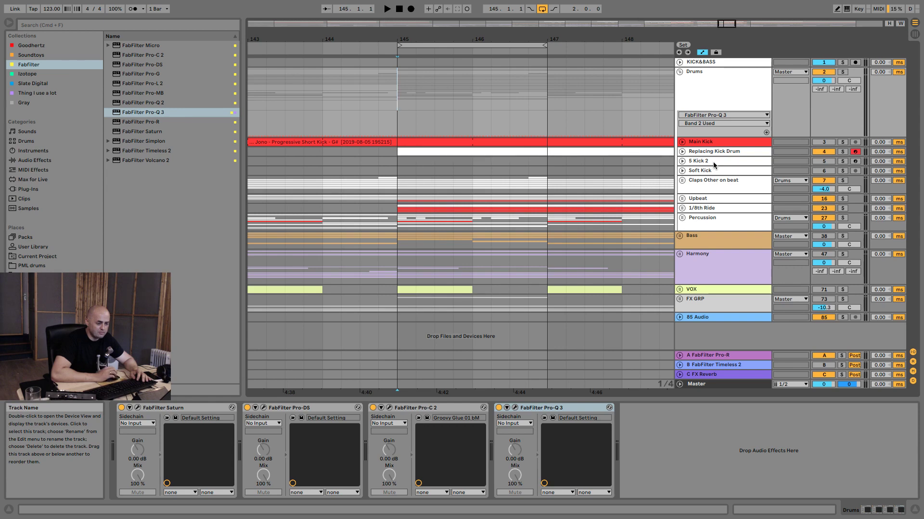
Step: Unfold the Percussion group inside Drums to show its hi-hat tracks and automation lanes
left_click(716, 218)
key("Right")
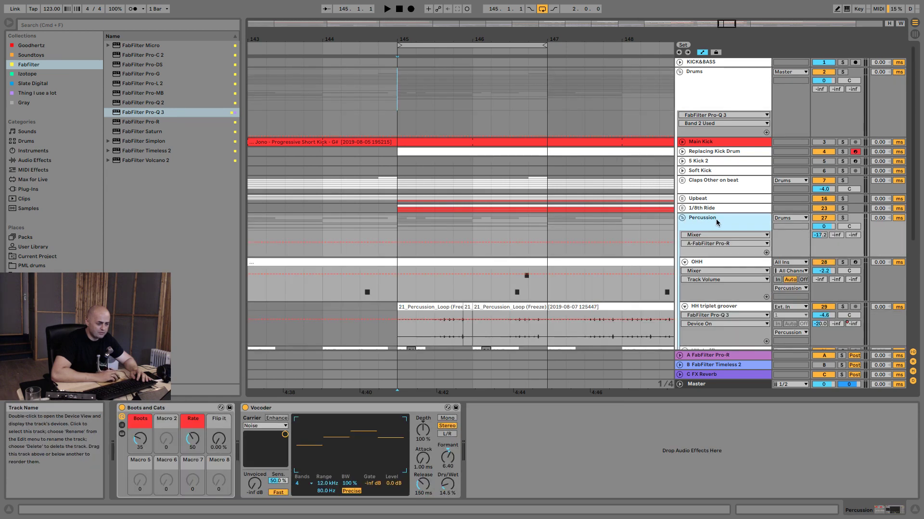
scroll(716, 218, "down", 3)
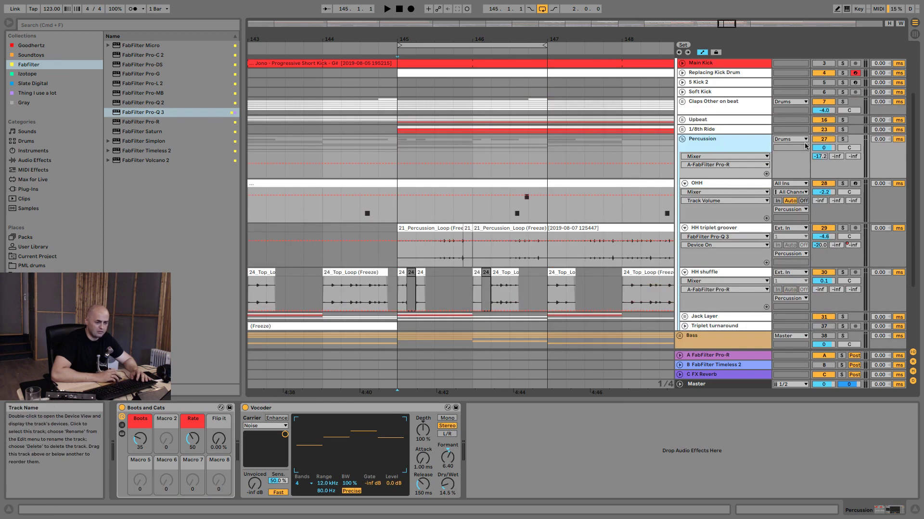
Step: Play a short stretch of the full arrangement from bar 145, with no track soloed
scroll(396, 83, "up", 2)
left_click(395, 82)
key("space")
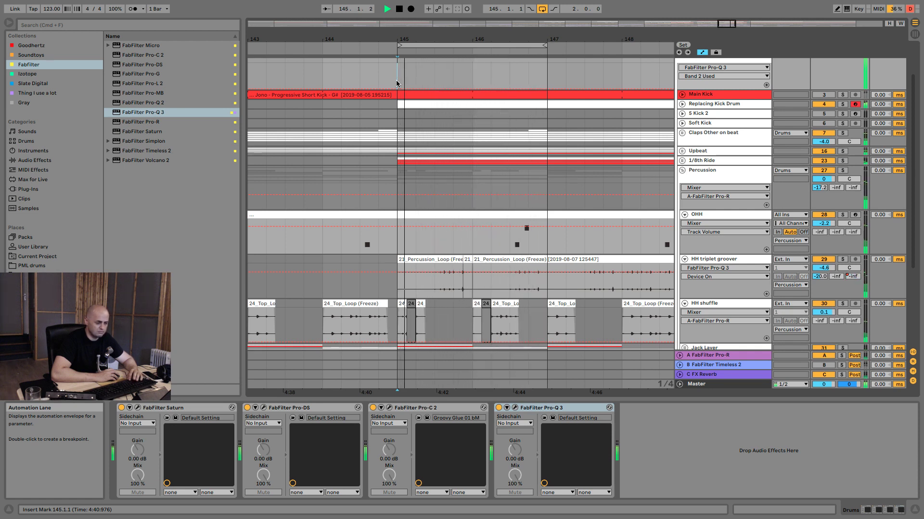
key("space")
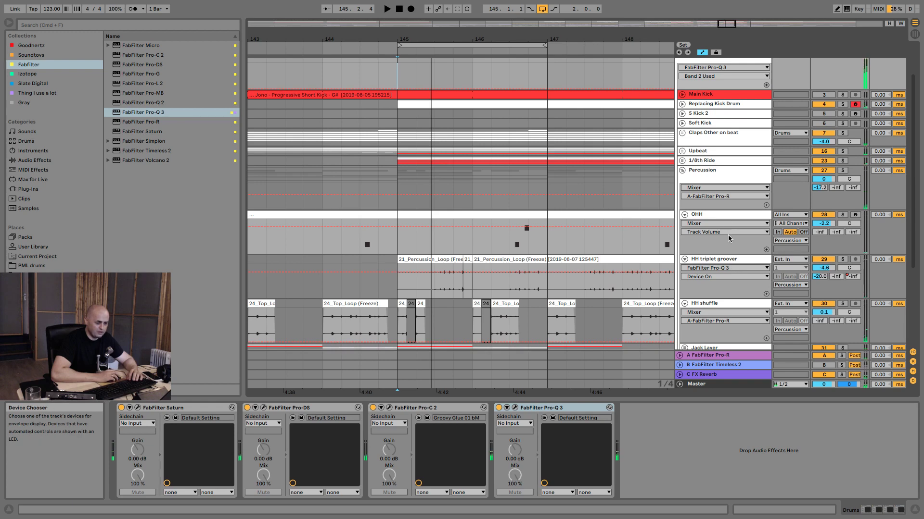
Step: Solo the Percussion group and play it from bar 145
left_click(735, 184)
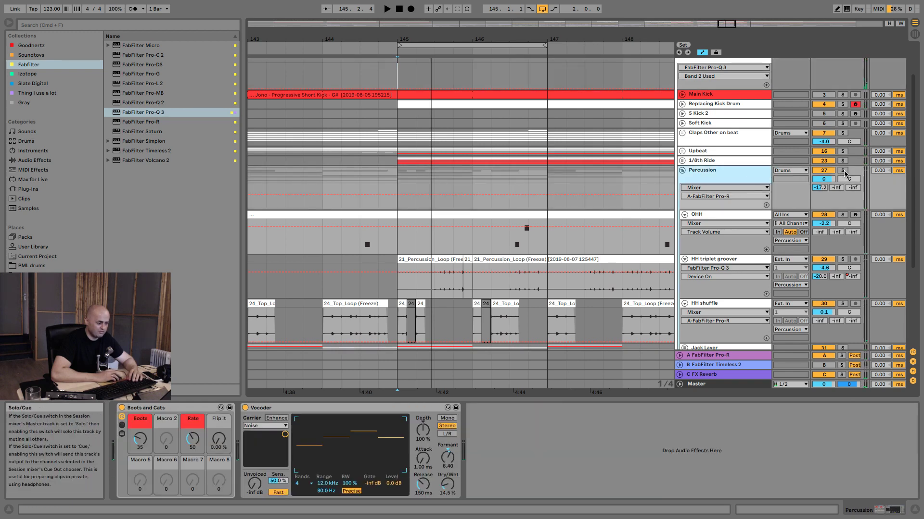
left_click(843, 172)
key("space")
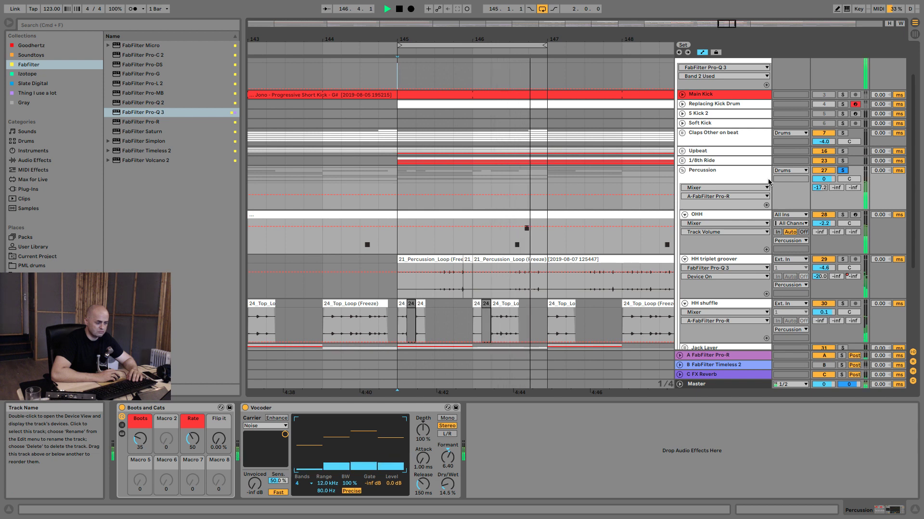
Step: Solo the HH triplet groover track to hear it alone, and stop playback
left_click(769, 271)
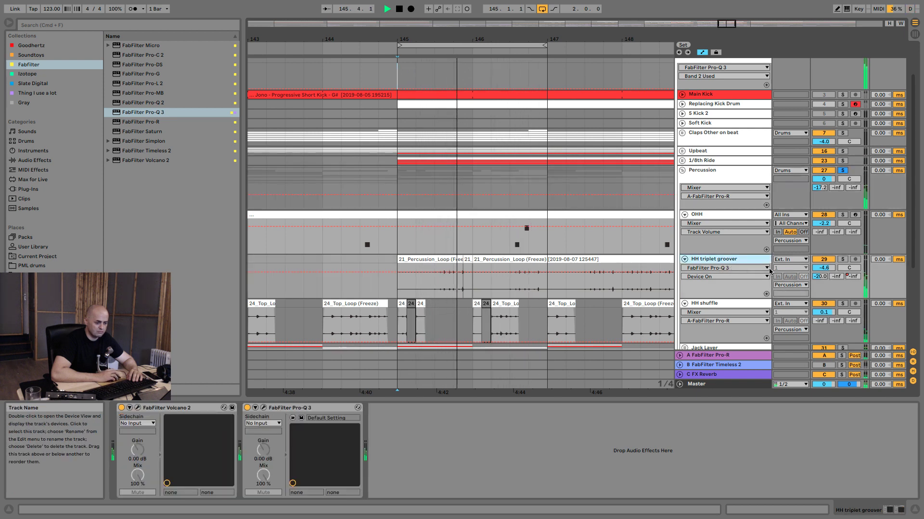
left_click(842, 259)
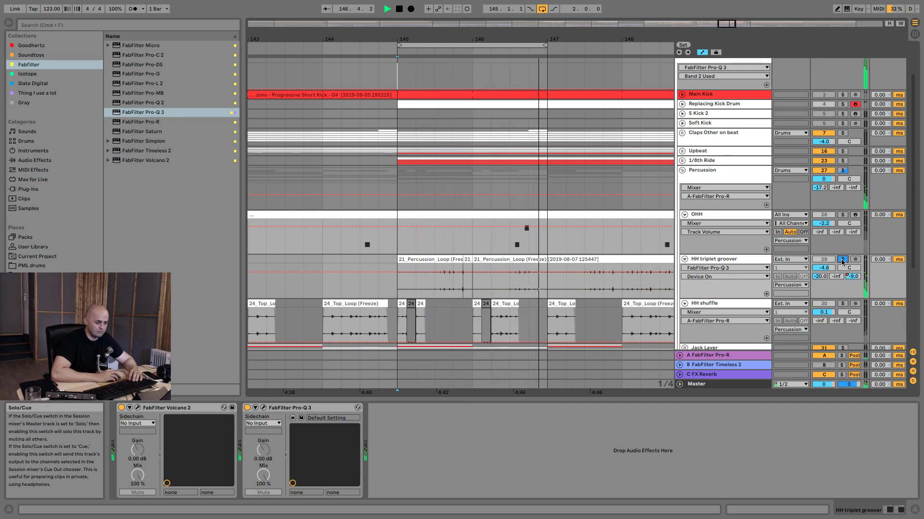
key("space")
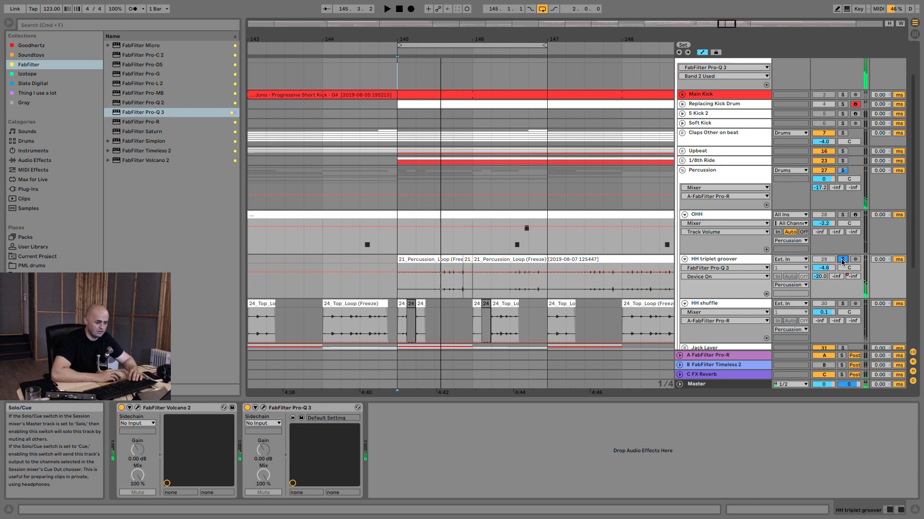
Step: Inspect the Volcano 2 plug-in on HH triplet groover while playing the track, and close its window
left_click(724, 260)
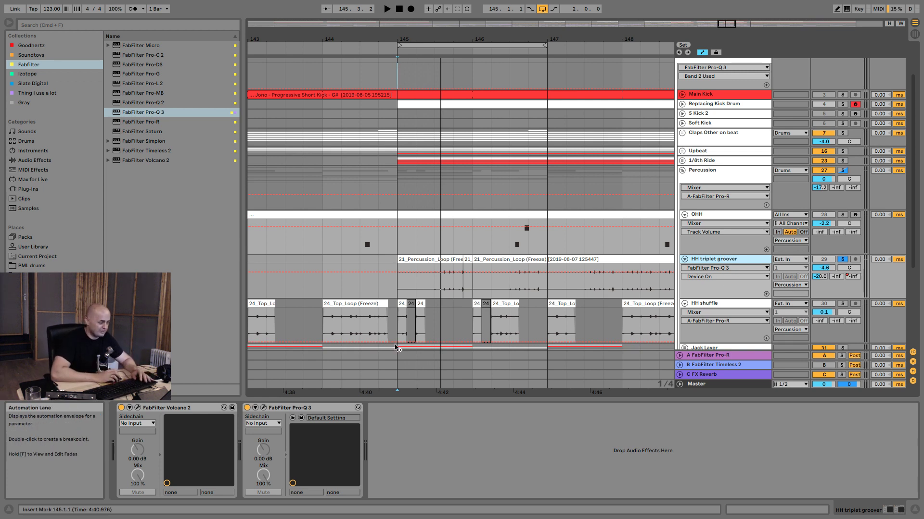
left_click(138, 408)
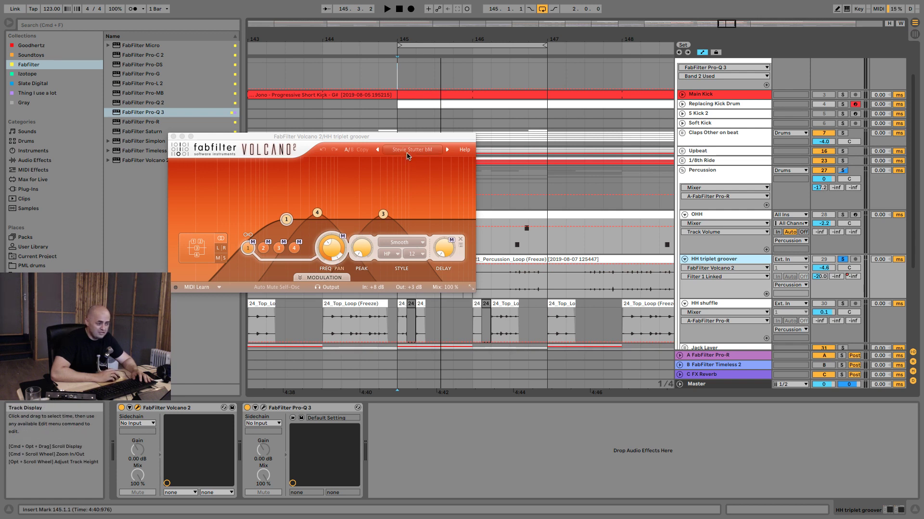
key("space")
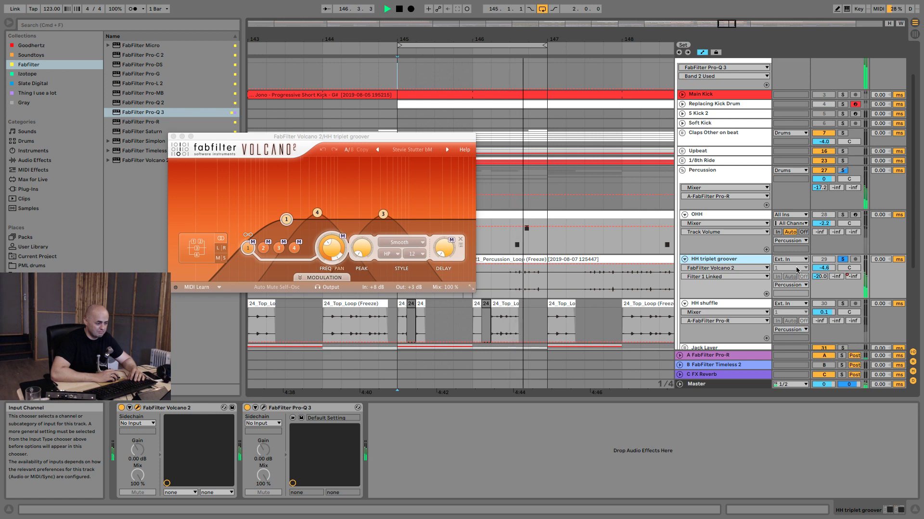
key("space")
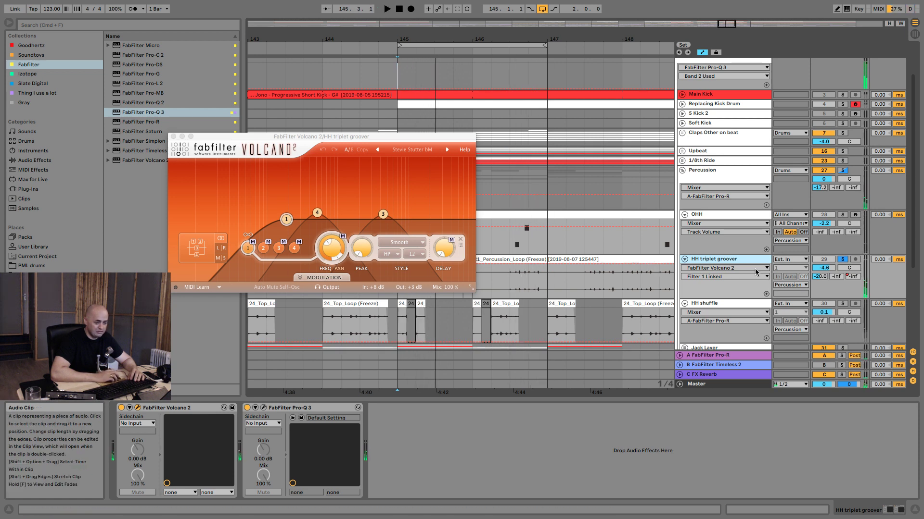
left_click(174, 137)
Step: Solo the HH shuffle track, view its Volcano 2 and Timeless 2 plug-ins during playback, and close both windows
left_click(727, 308)
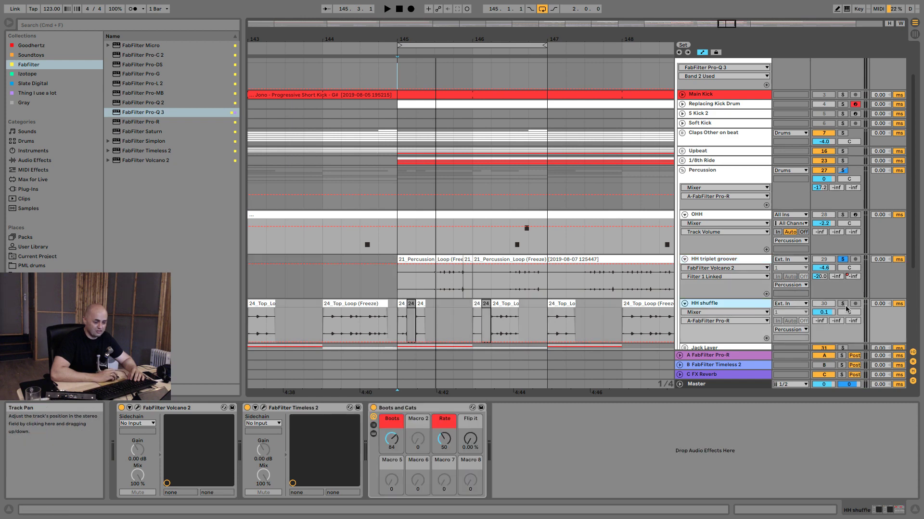
left_click(846, 307)
left_click(137, 407)
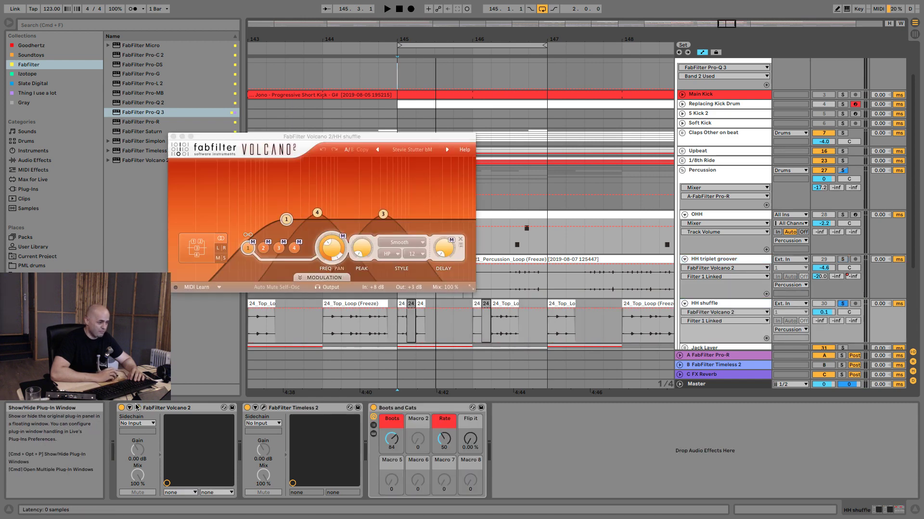
left_click(263, 407)
key("space")
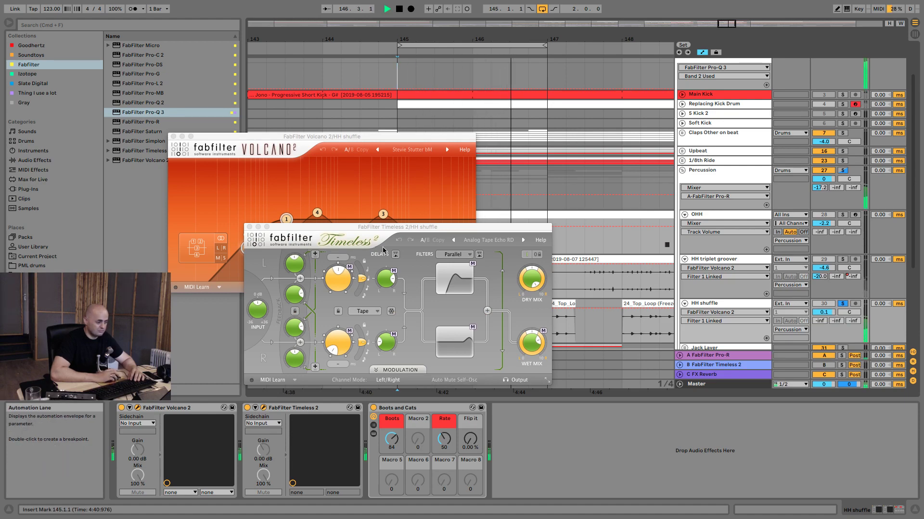
left_click(250, 227)
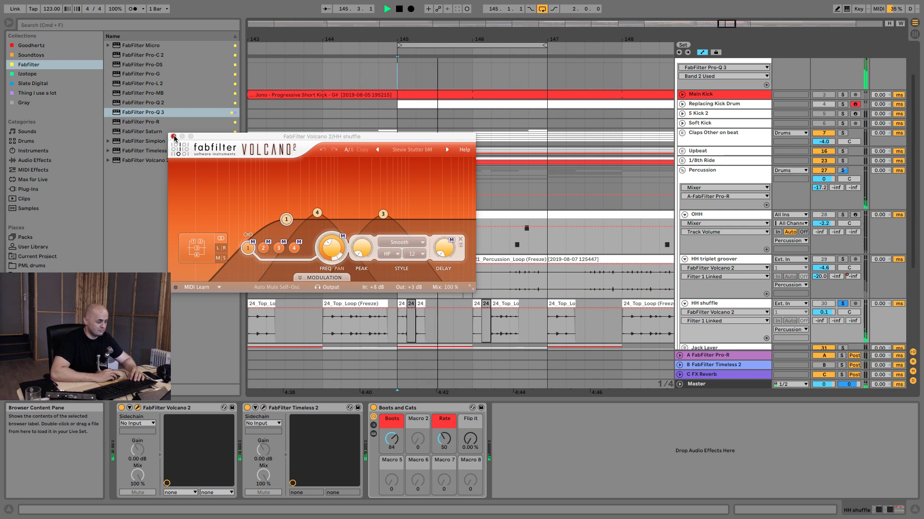
left_click(174, 137)
Step: Compare the HH shuffle sound by bypassing Timeless 2 and Volcano 2 and re-enabling them one at a time
left_click(247, 408)
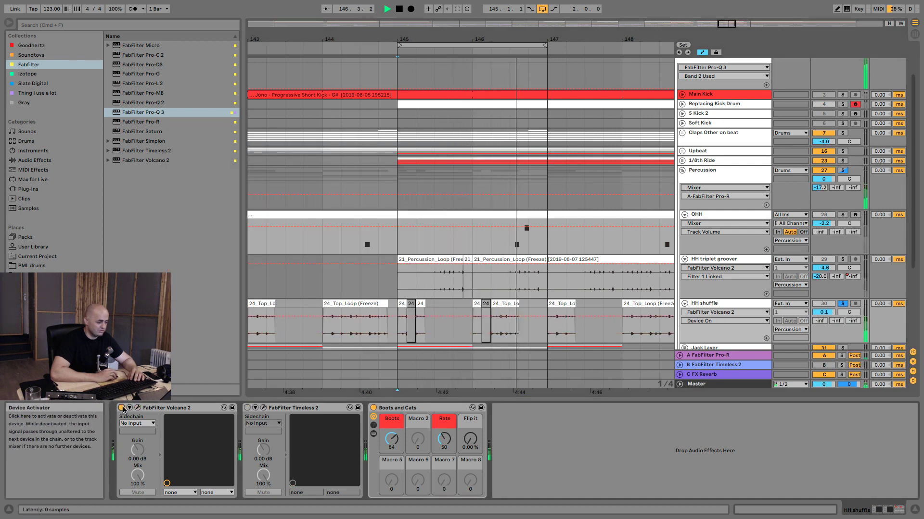
left_click(121, 407)
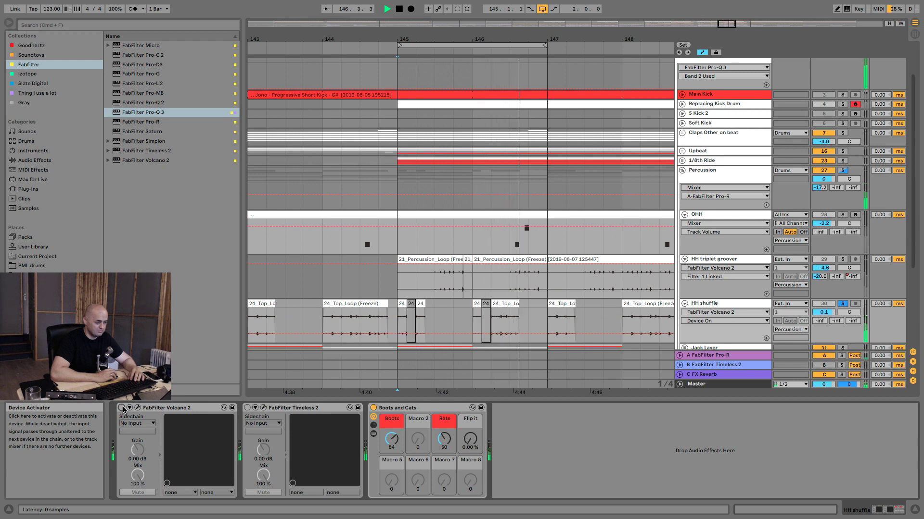
left_click(121, 408)
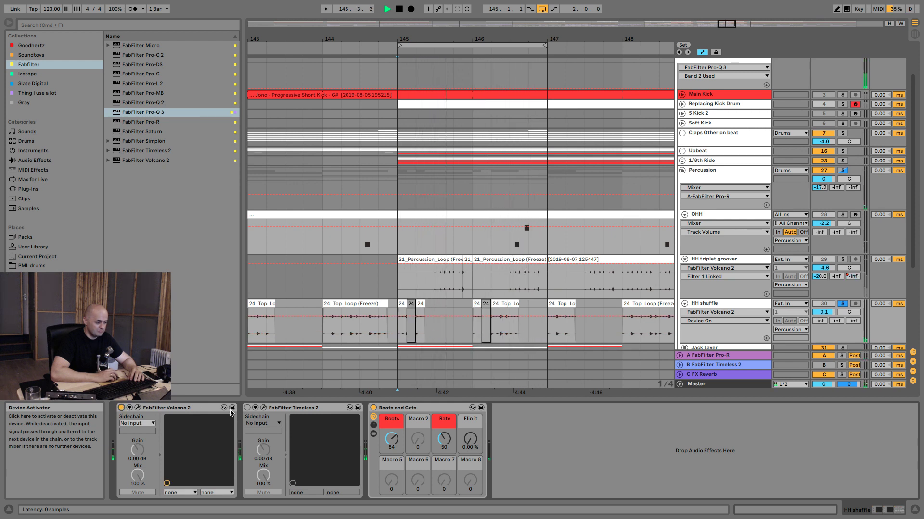
left_click(247, 408)
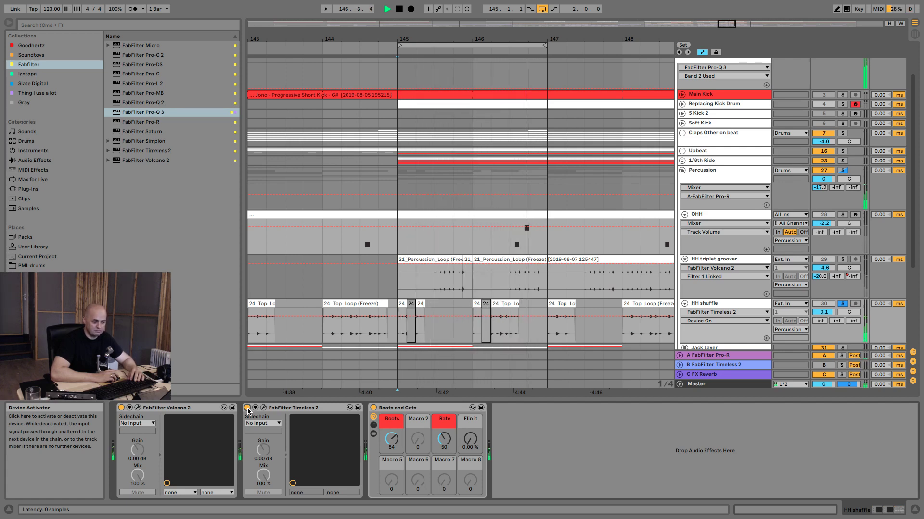
key("space")
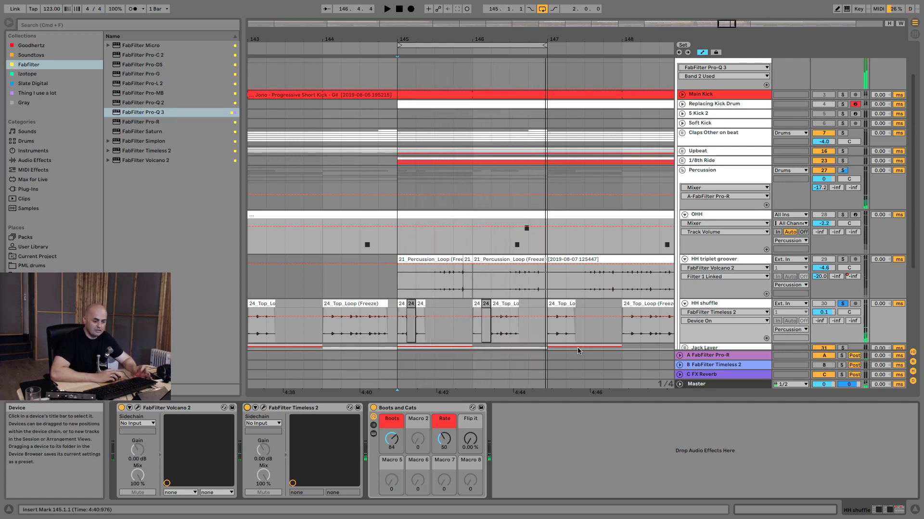
Step: Add HH triplet groover to the soloed tracks and show its C-FX Reverb send automation
left_click(842, 260, "super")
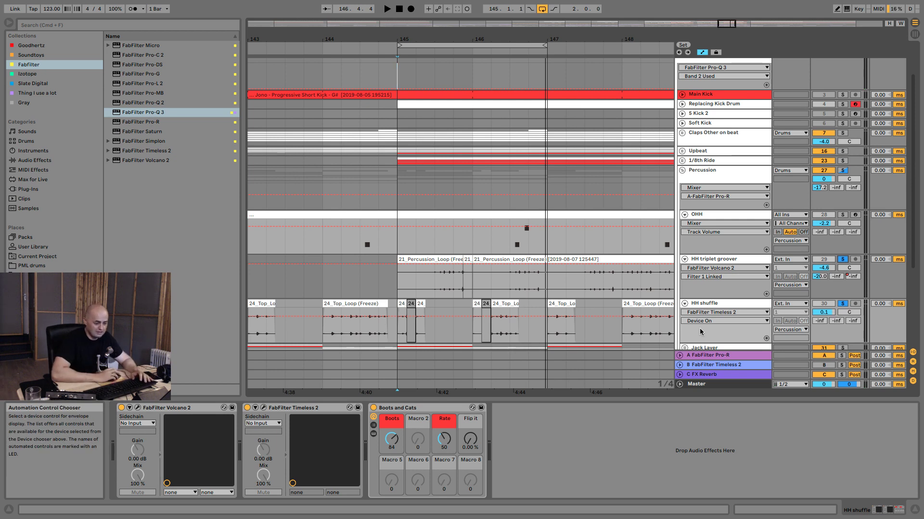
left_click(737, 373)
left_click(852, 277)
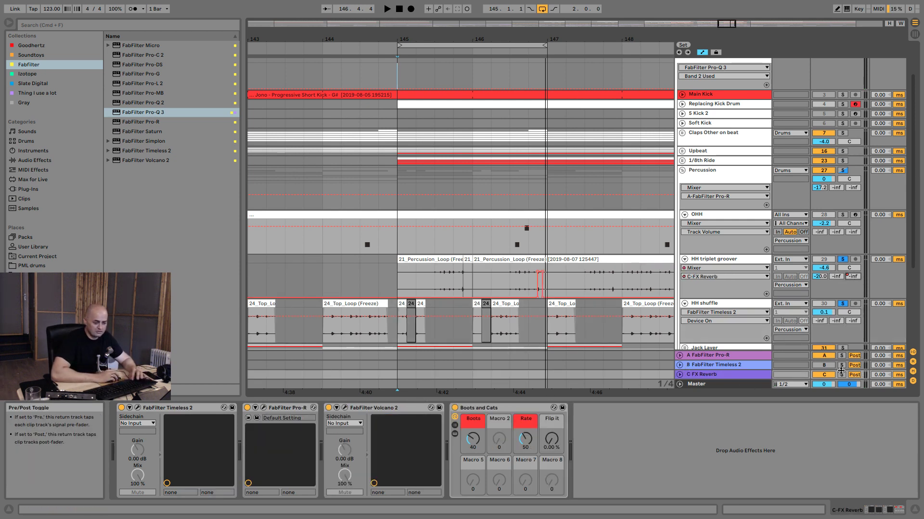
Step: Solo the C FX Reverb return and play from 146.4.1, just before the send automation on HH triplet groover
key("space")
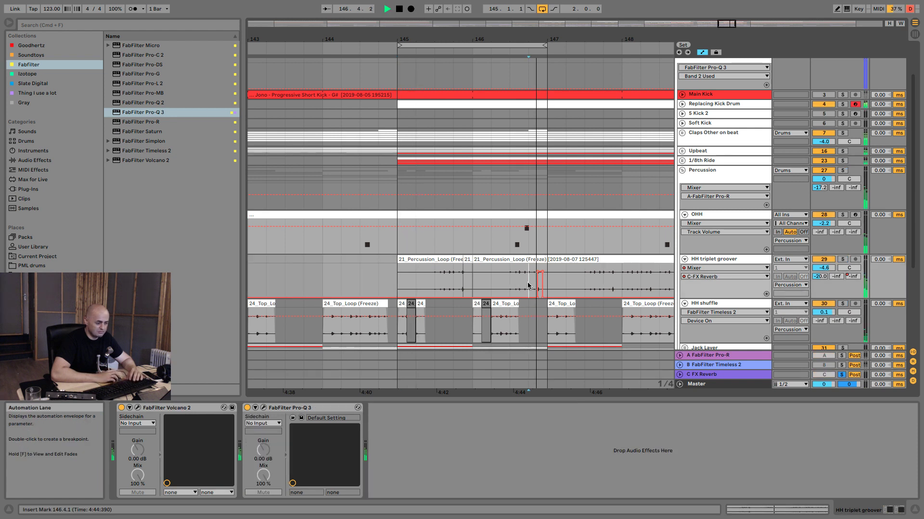
left_click(528, 284)
left_click(714, 377)
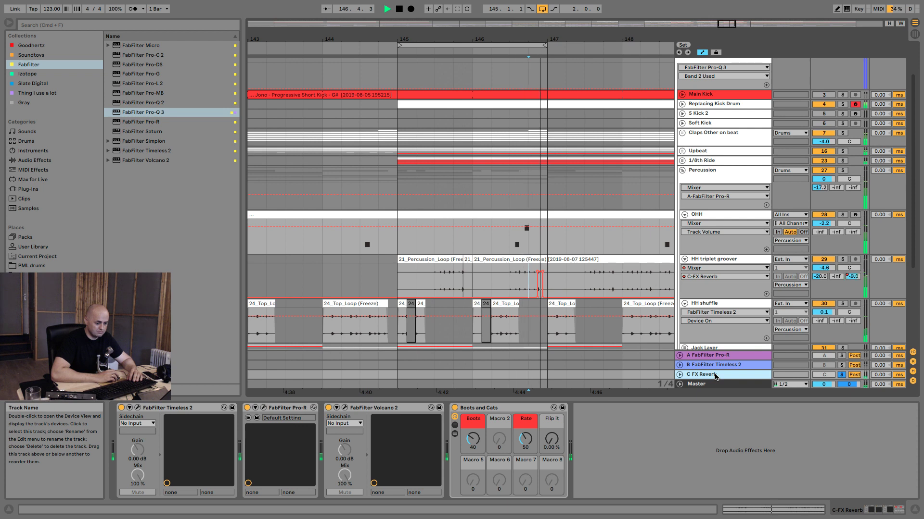
Step: Unfold the C FX Reverb return and raise its volume to 6.0 dB while listening
left_click(680, 374)
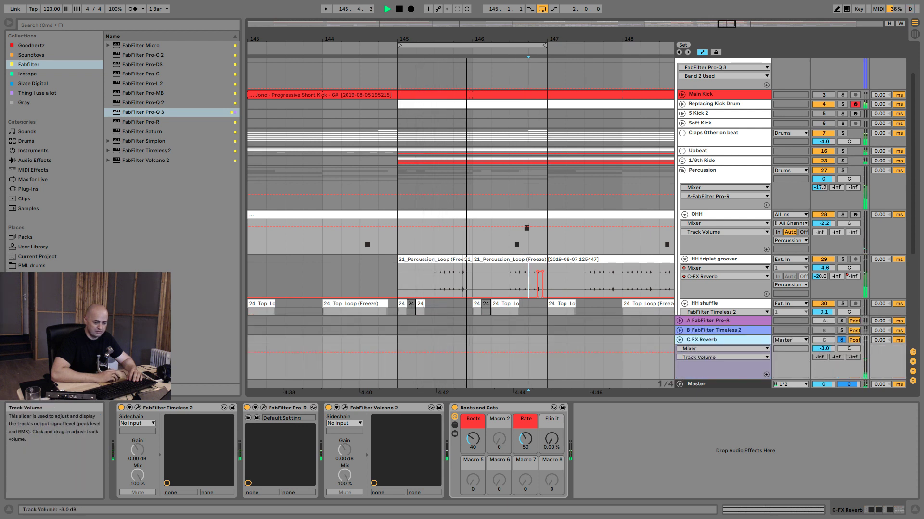
left_click_drag(825, 350, 825, 330)
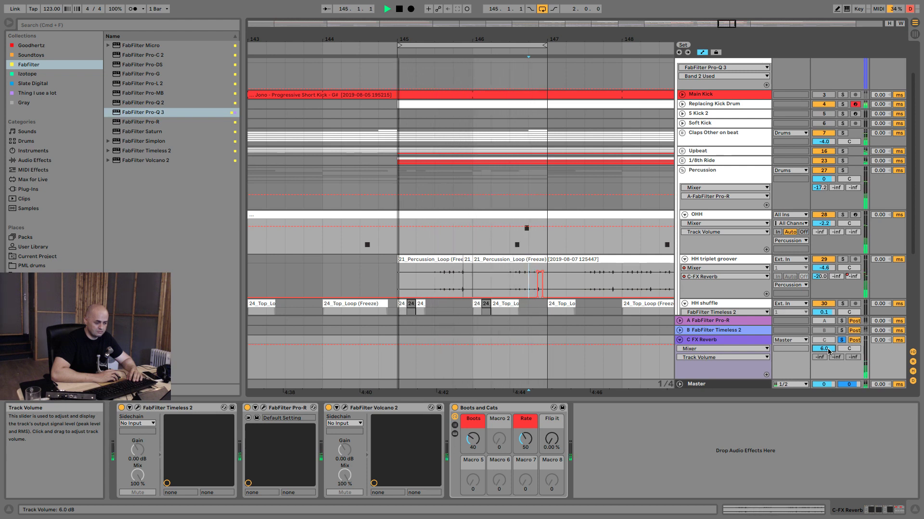
key("space")
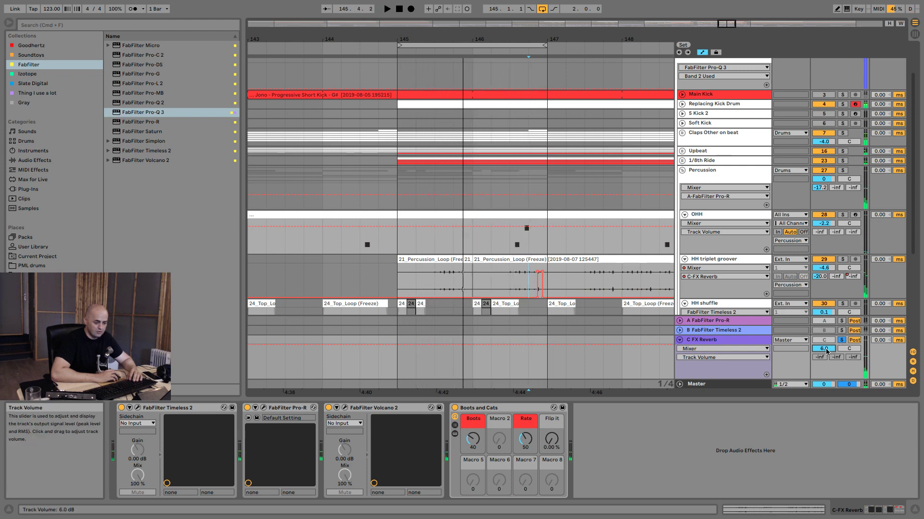
Step: Set the C FX Reverb return's volume to -3.0 dB and fold the track
type("-3")
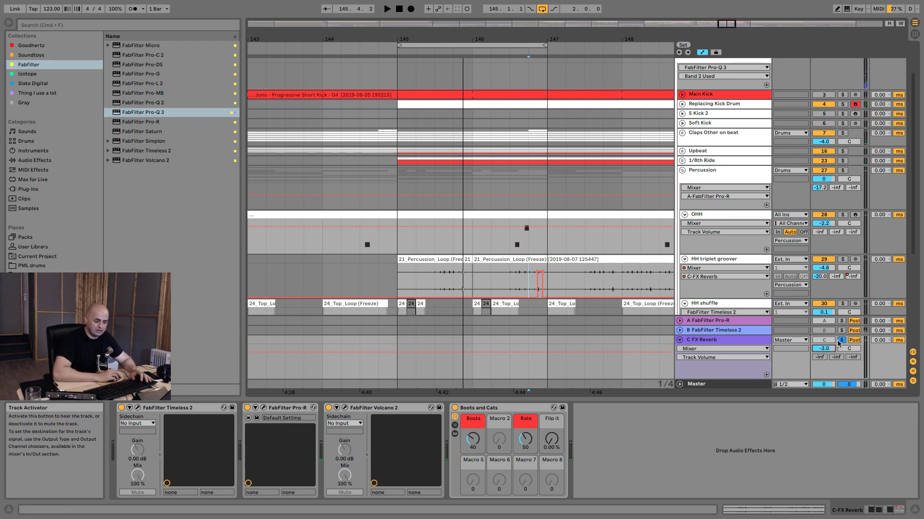
key("Return")
left_click(680, 340)
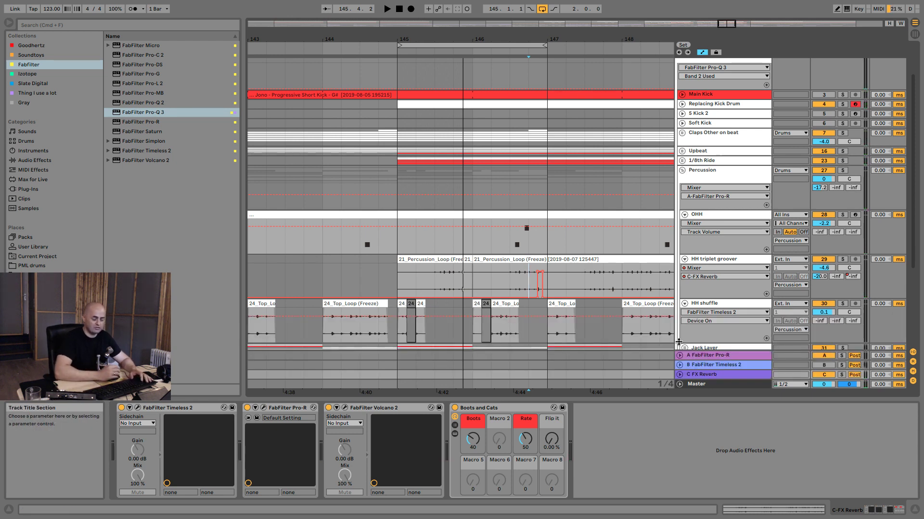
Step: Fold the Percussion group, unfold the Upbeat group and show the start of the CHH track's device chain
key("space")
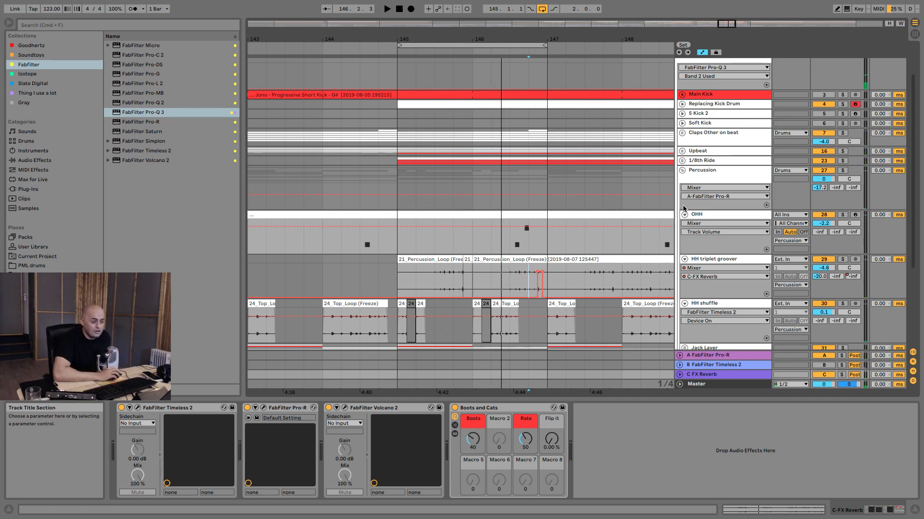
left_click(682, 171)
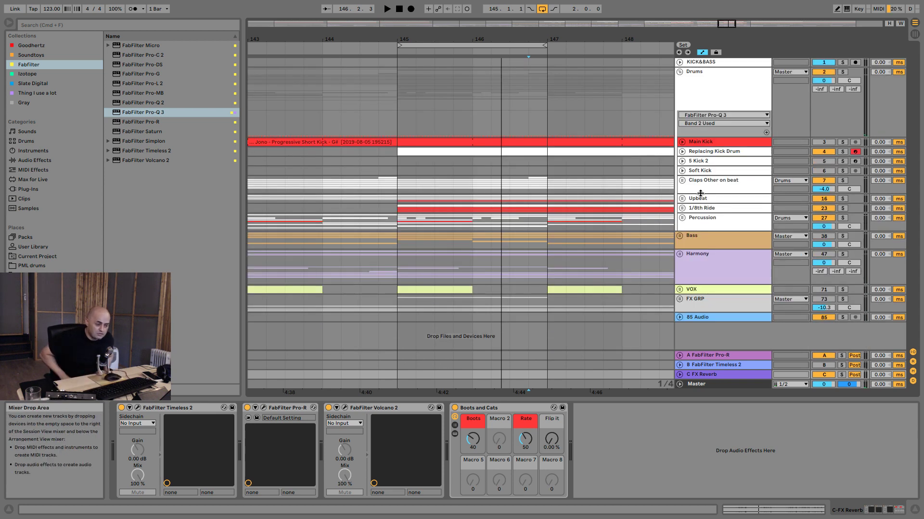
left_click(681, 202)
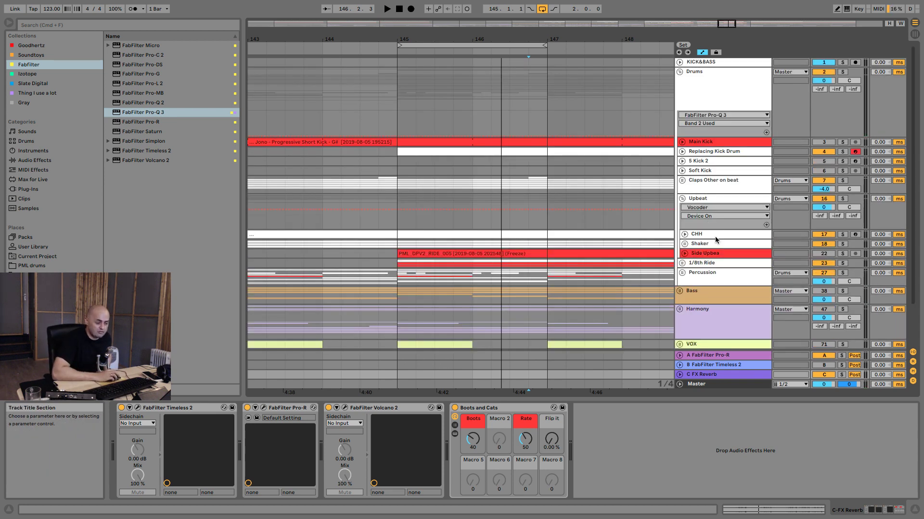
left_click(685, 235)
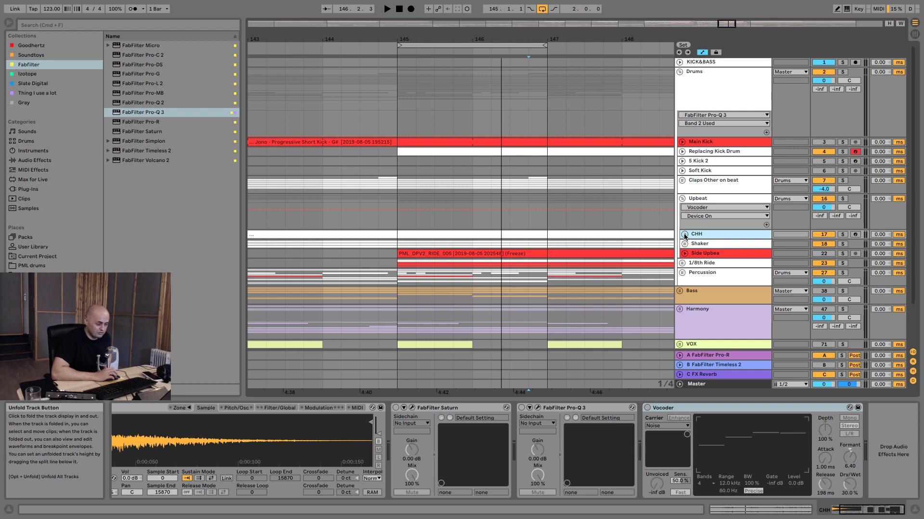
left_click(815, 510)
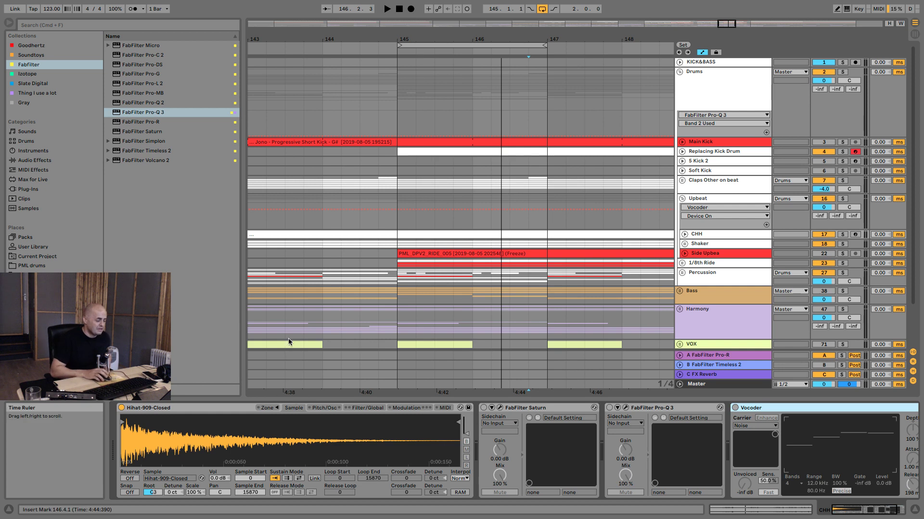
Step: Search the browser for "freq" and insert the Frequency Shifter effect after the sampler on the CHH track
left_click(169, 20)
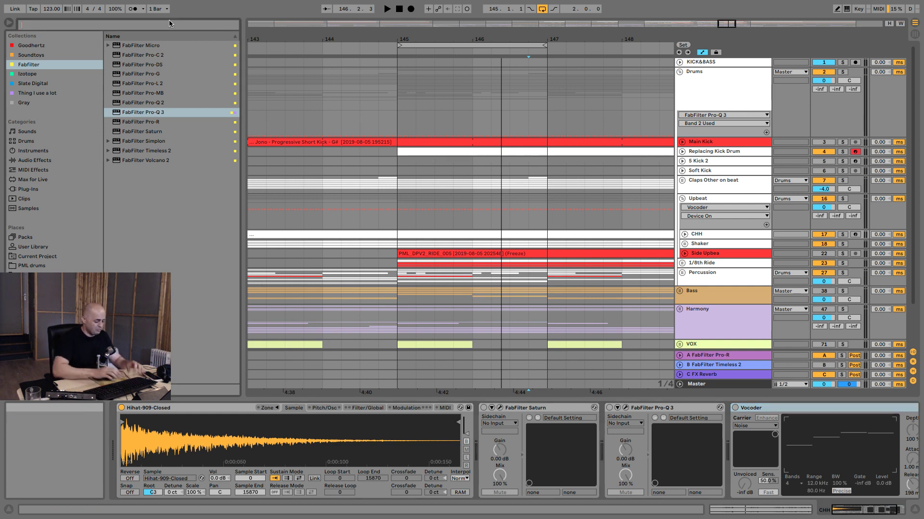
type("freq")
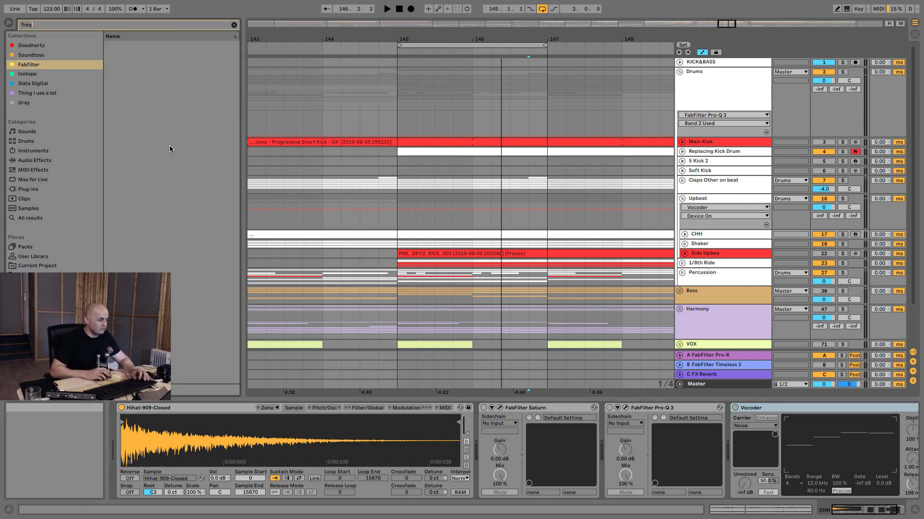
left_click(41, 217)
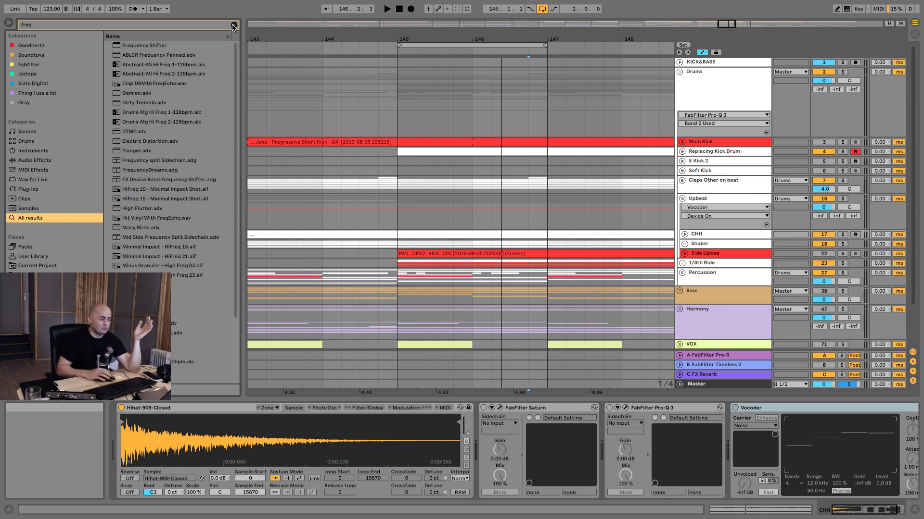
left_click(143, 45)
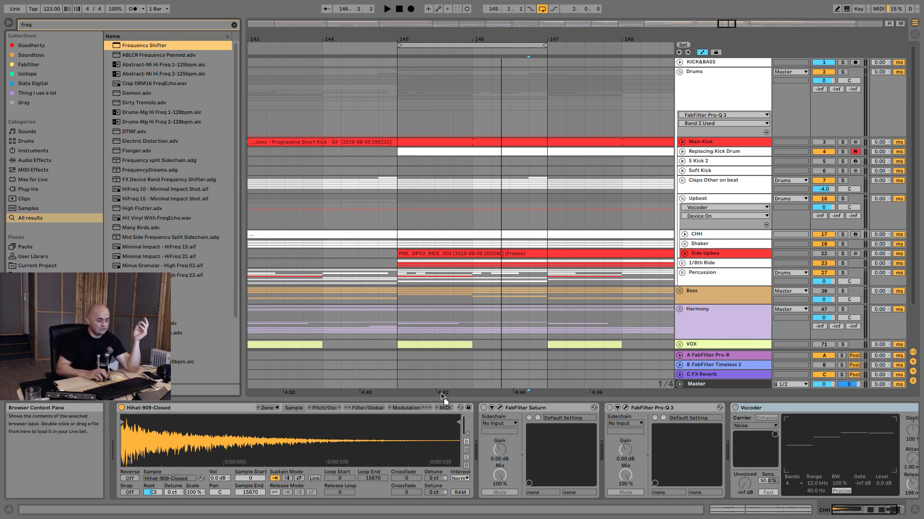
key("Return")
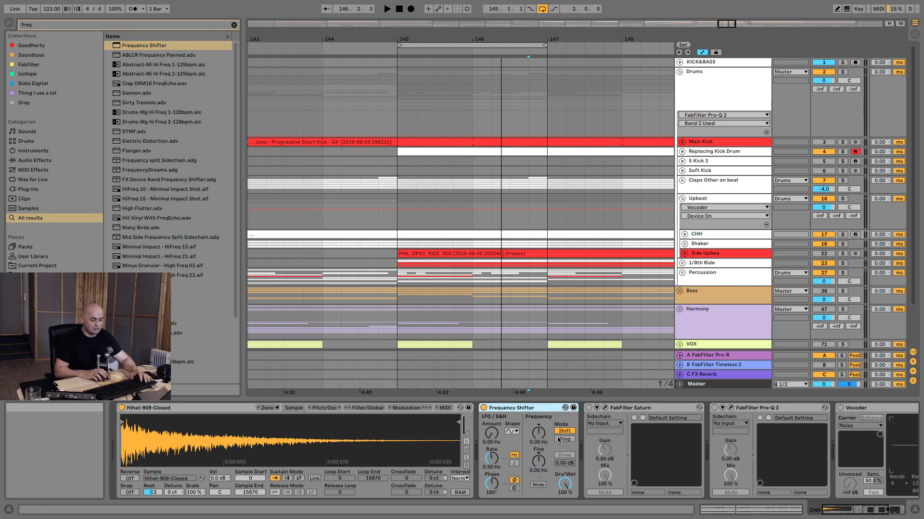
Step: Audition the Frequency Shifter at a fine frequency of 500 Hz, reset that value and bypass the device
key("space")
left_click_drag(538, 461, 539, 413)
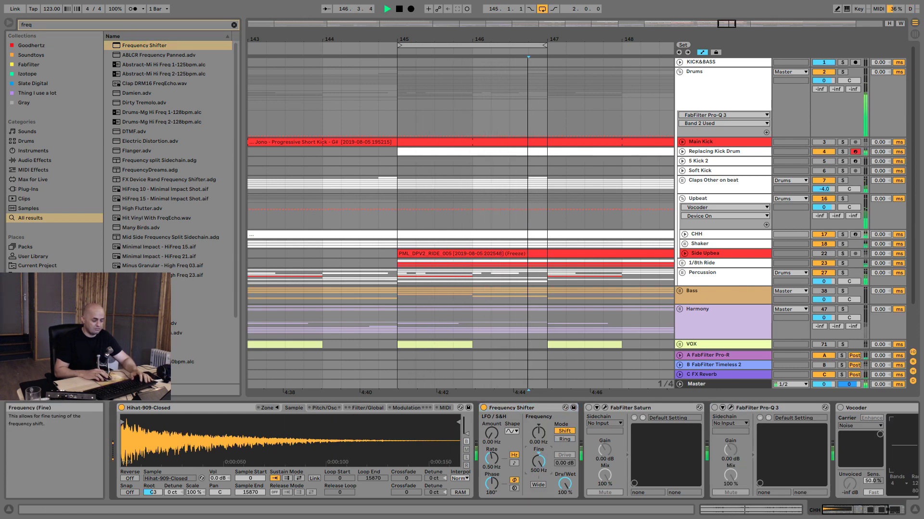
double_click(539, 464)
key("space")
left_click(483, 409)
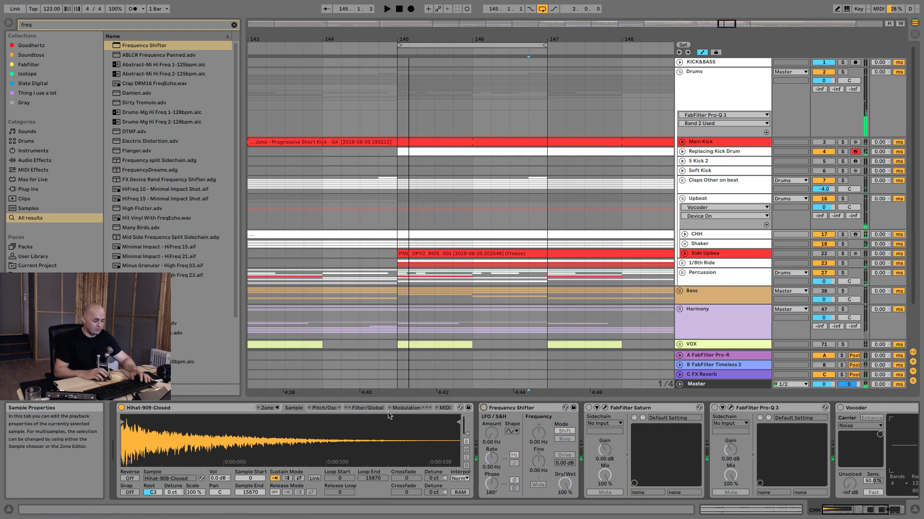
Step: Show the pitch and oscillator settings of the Hihat-909-Closed sampler and play the loop with Frequency Shifter bypassed
left_click(366, 409)
left_click(324, 409)
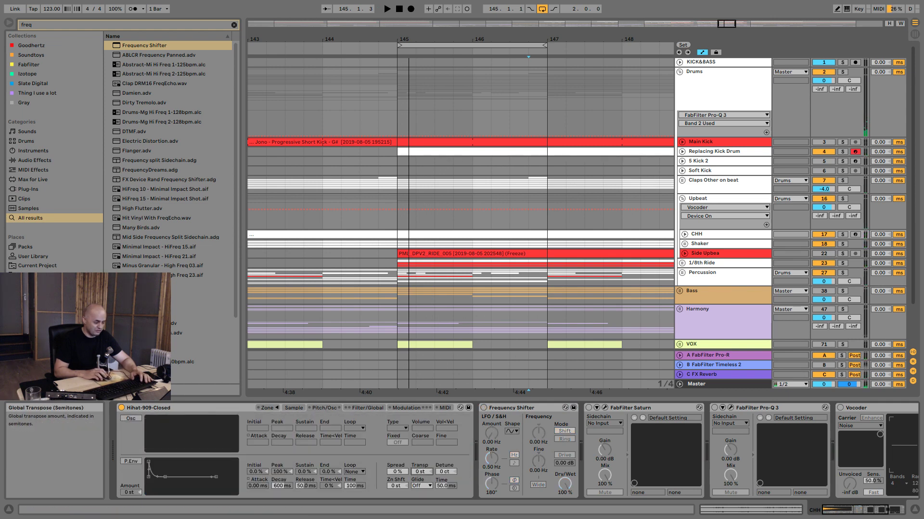
key("space")
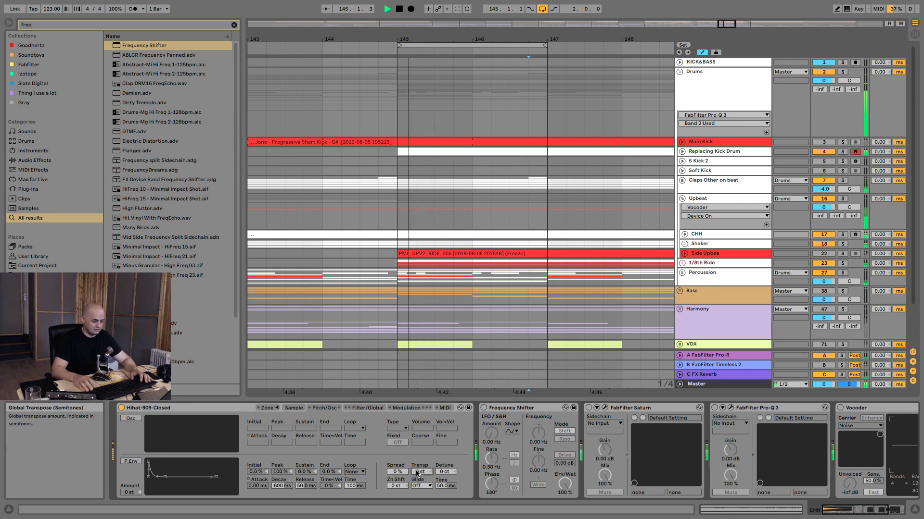
key("space")
Step: Re-enable Frequency Shifter to audition a 500 Hz fine shift, and delete the device from CHH
left_click(484, 408)
key("space")
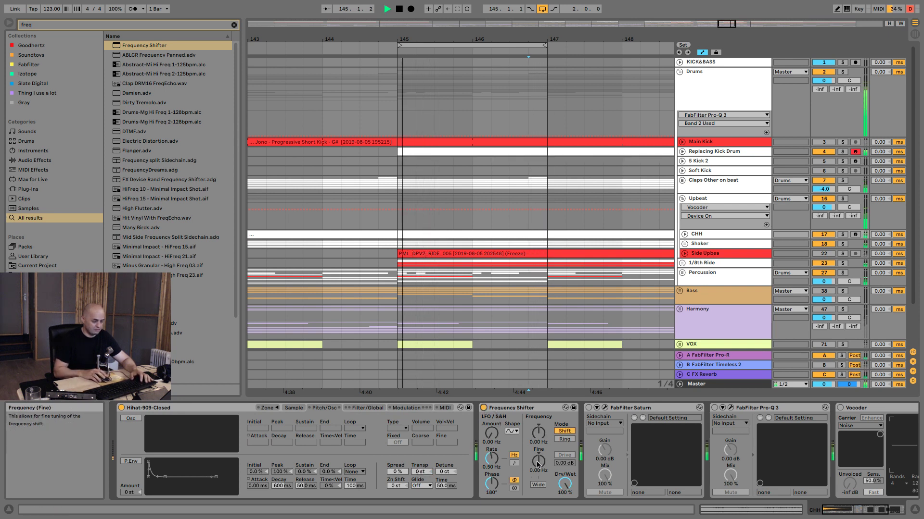
left_click_drag(538, 465, 538, 413)
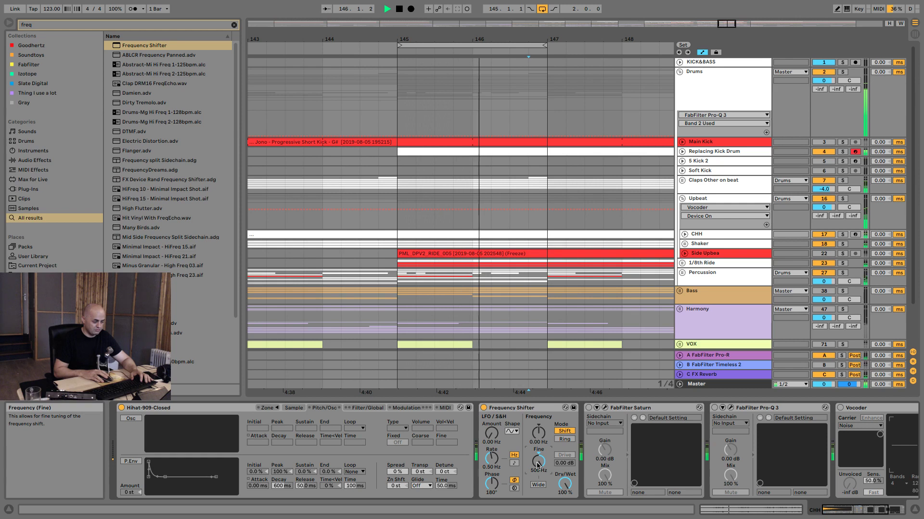
key("space")
left_click(496, 410)
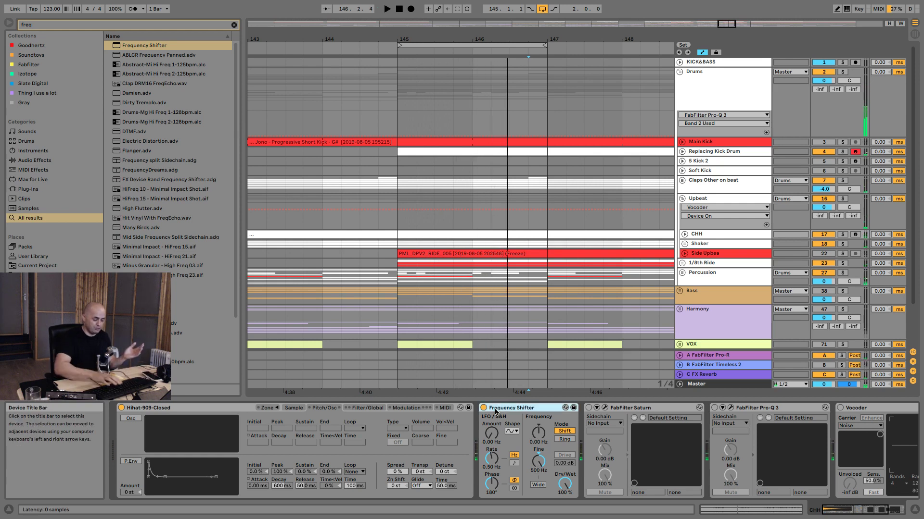
key("Delete")
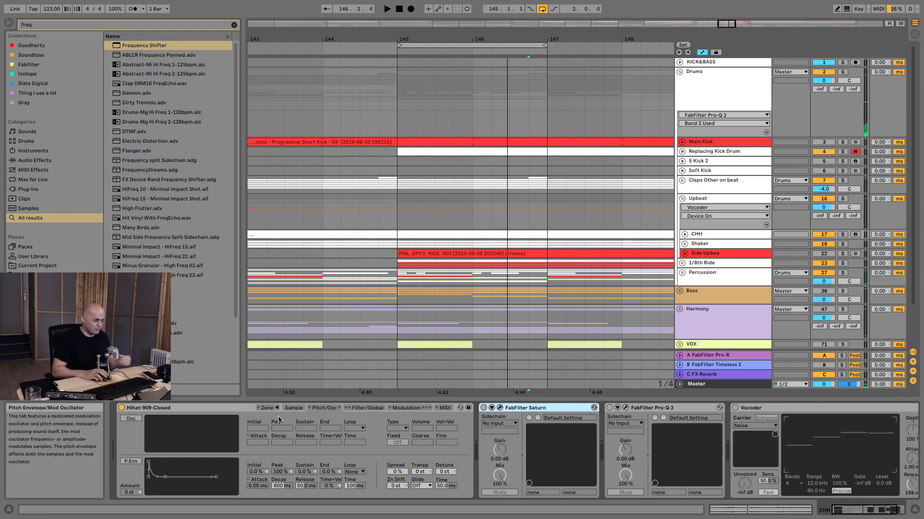
Step: Open FabFilter Pro-Q 3 on CHH and remove its midrange boost, its cut near 4 kHz and its high cut
left_click(295, 407)
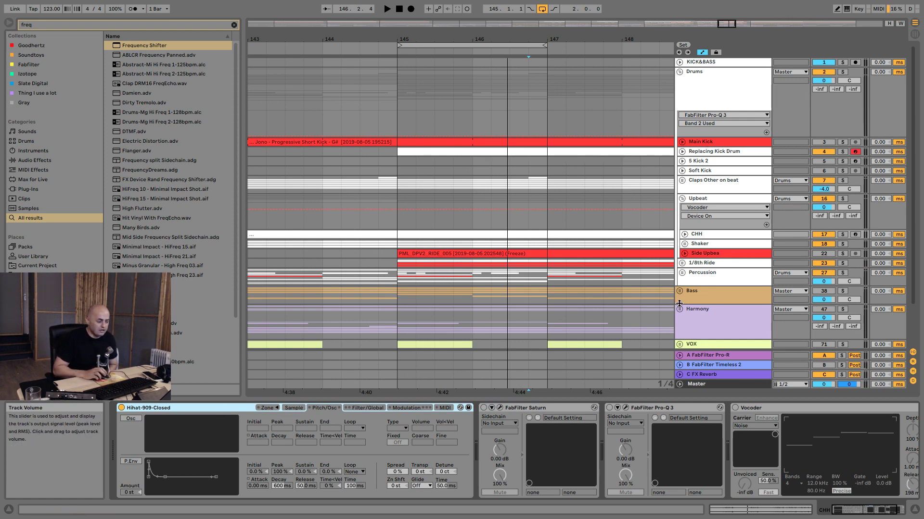
left_click(889, 511)
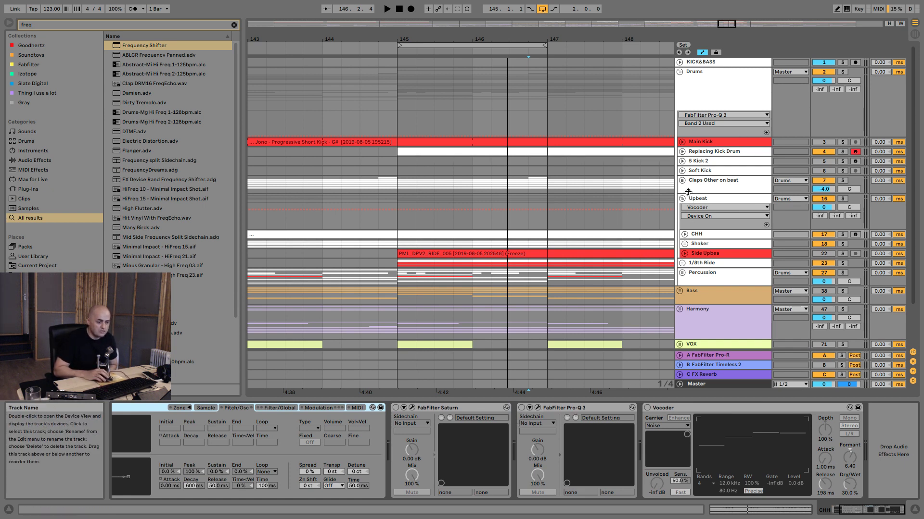
left_click(538, 407)
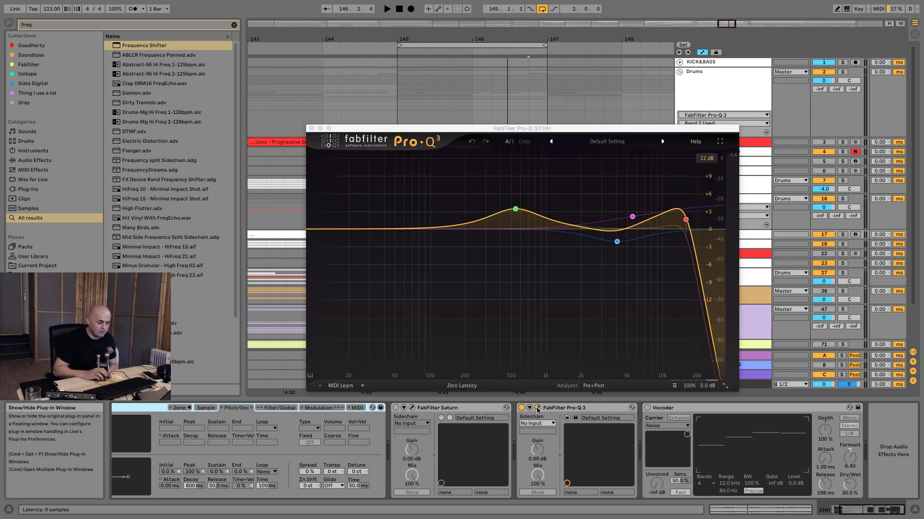
left_click(541, 181)
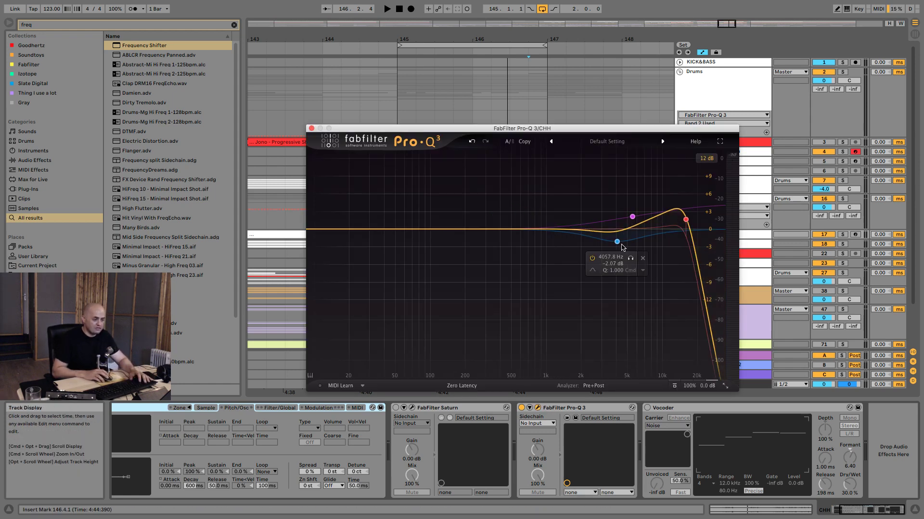
left_click(644, 258)
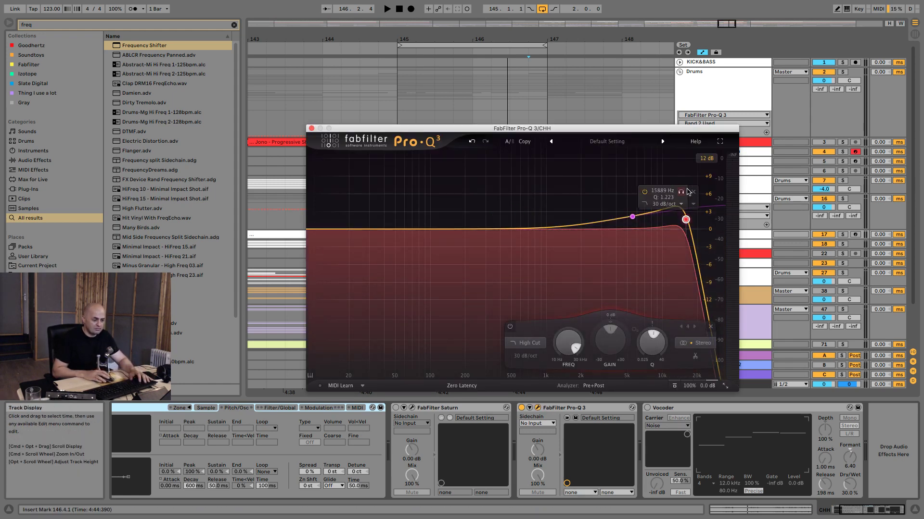
left_click(692, 193)
Step: During playback, lower the high shelf to about -2 dB at 4643 Hz and add a bell cut of about -2.2 dB at 536 Hz
key("space")
left_click_drag(632, 217, 626, 257)
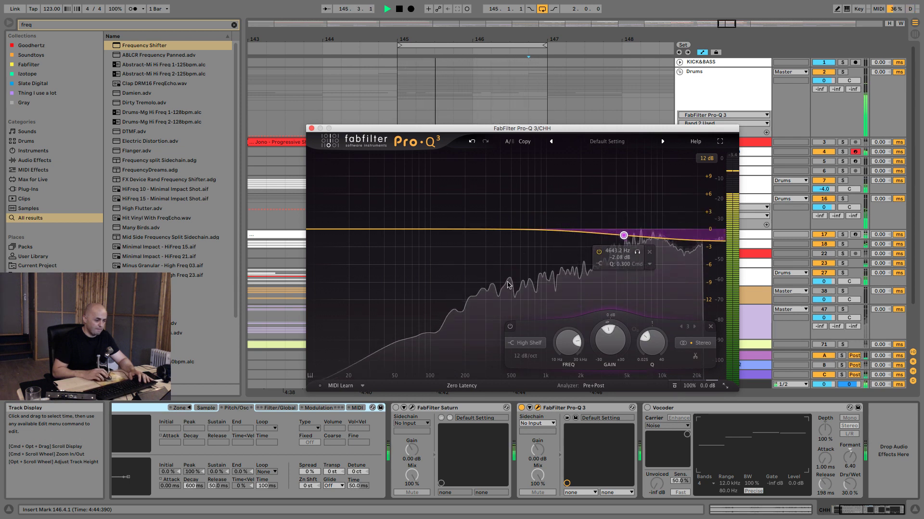
left_click_drag(528, 212, 514, 242)
key("space")
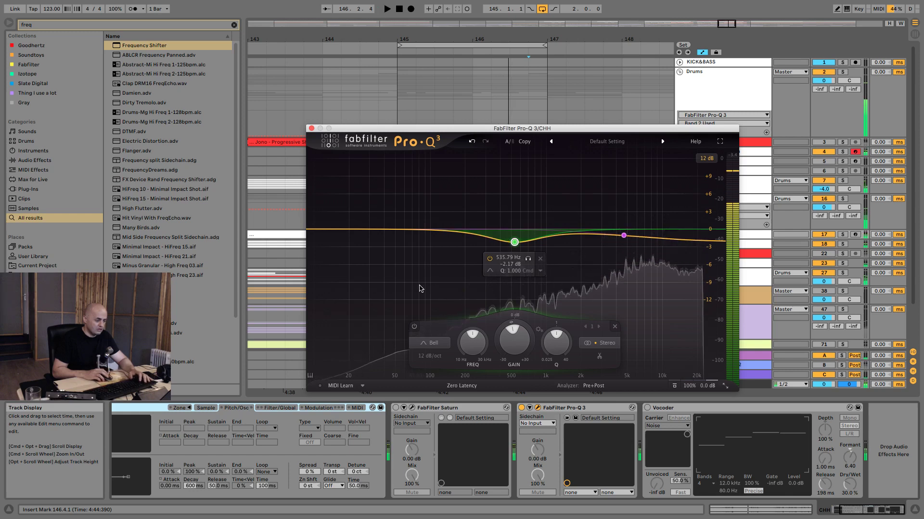
Step: Add a low cut at about 269 Hz to the CHH EQ, audition the result and close Pro-Q 3
left_click(419, 288)
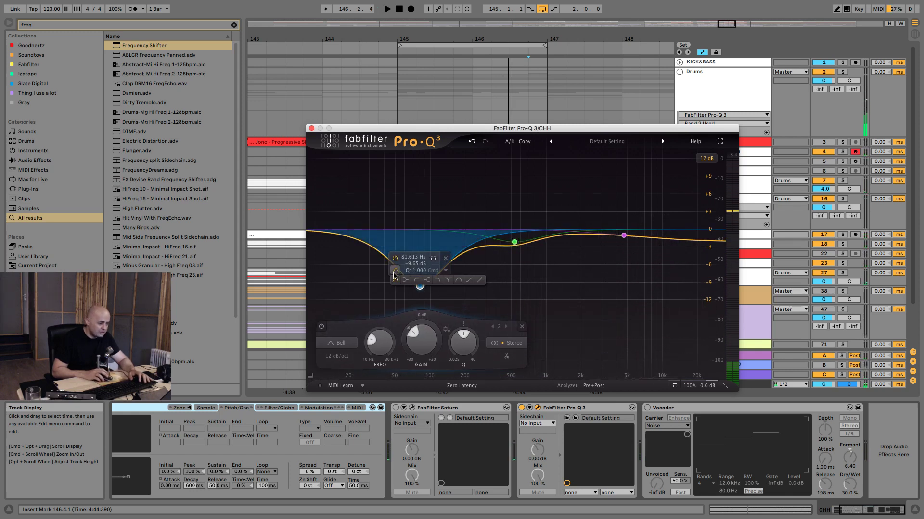
left_click(415, 281)
left_click_drag(420, 229, 480, 237)
key("space")
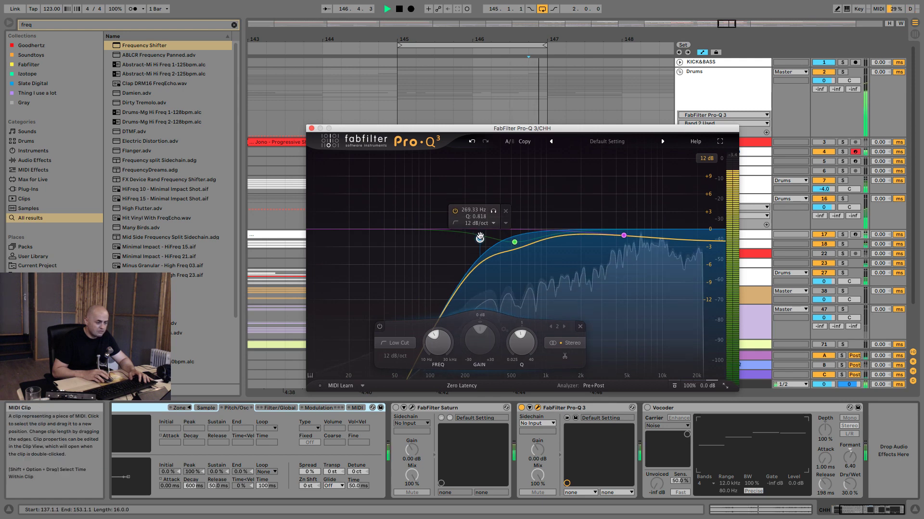
left_click(624, 236)
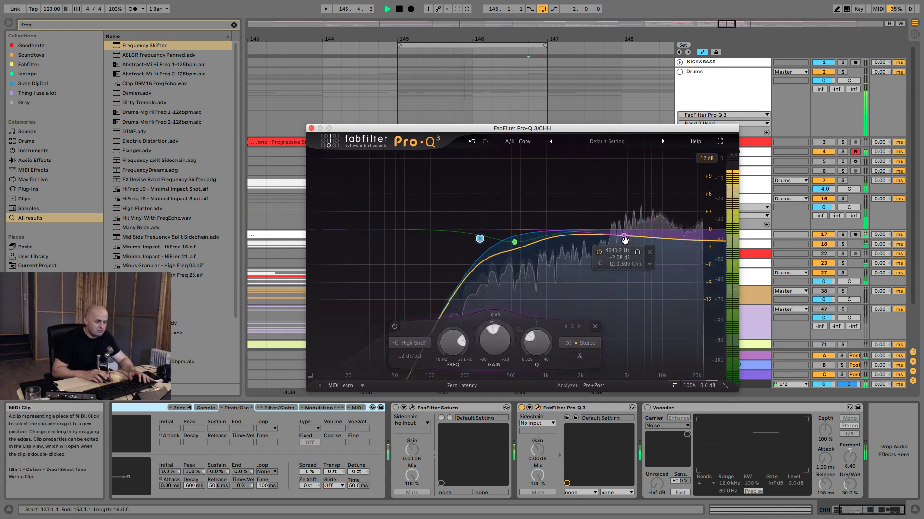
key("space")
left_click(312, 128)
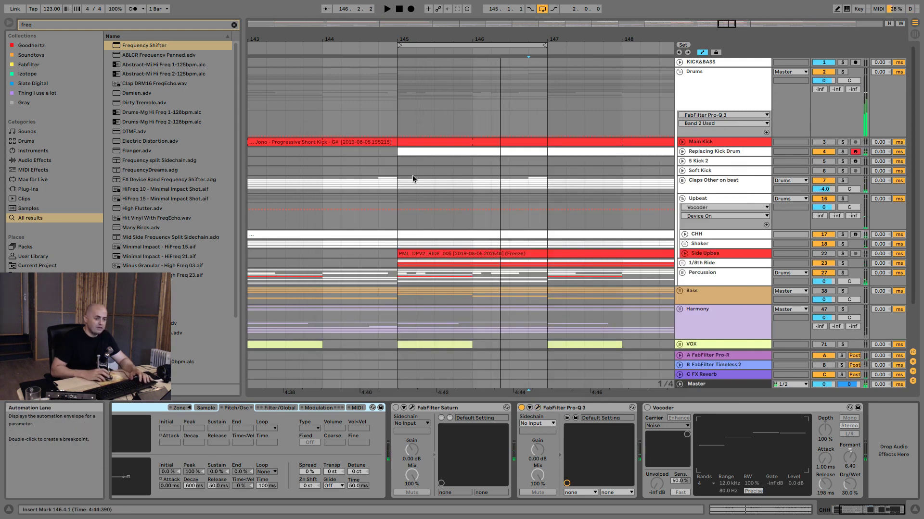
Step: Fold the Drums group and map key 2 to the on/off switches of its Saturn, Pro-DS, Pro-C 2 and Pro-Q 3 devices
left_click(718, 77)
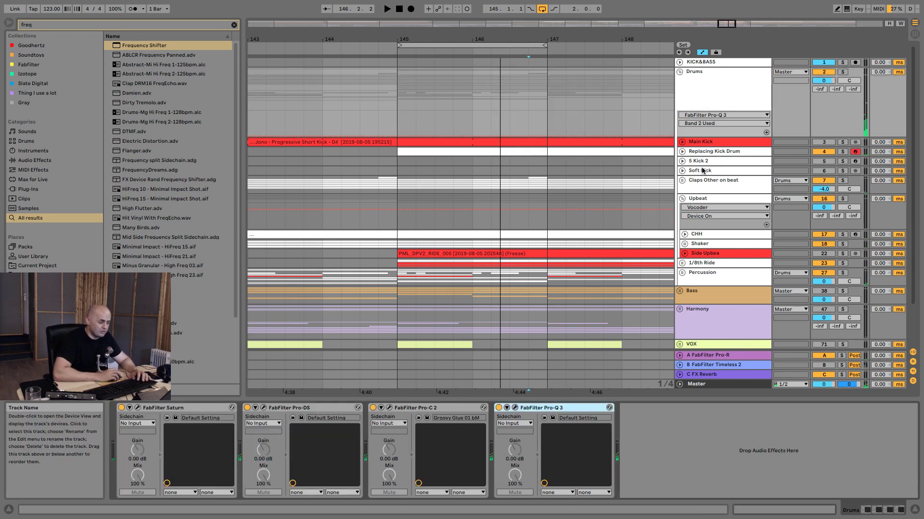
left_click(680, 72)
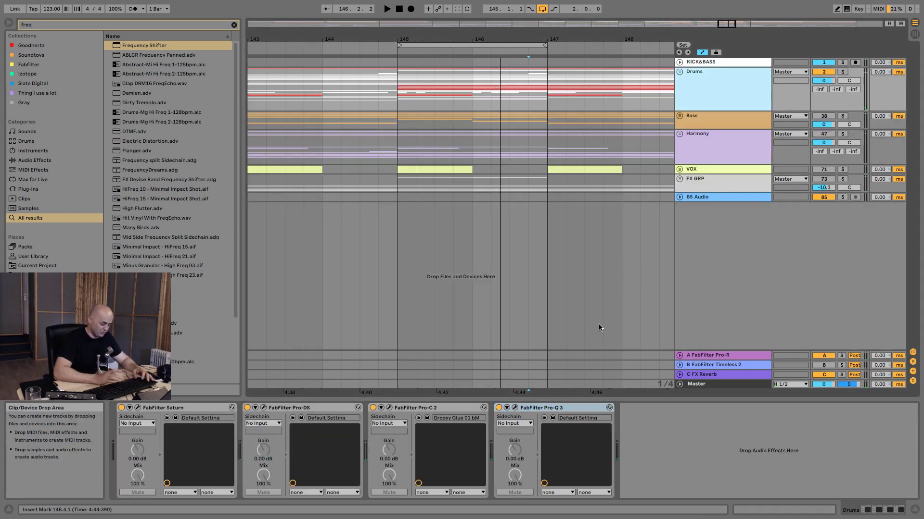
key("ctrl+k")
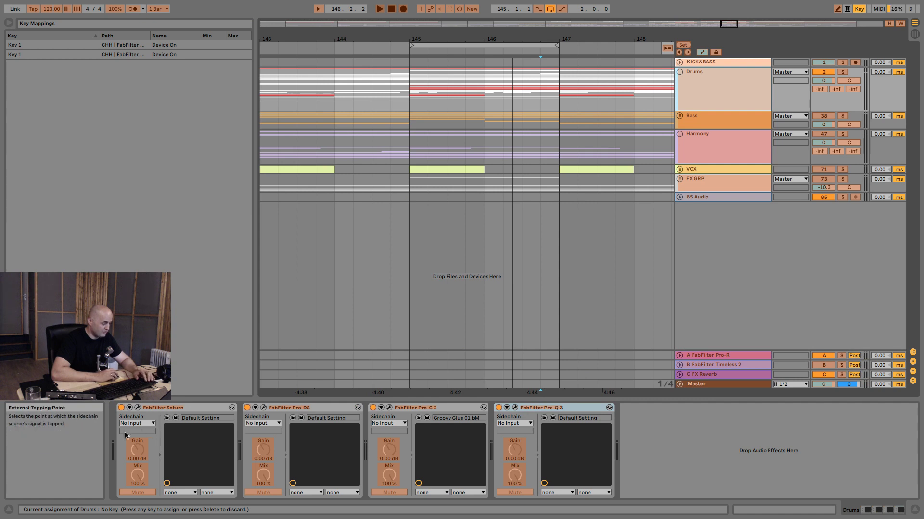
left_click(121, 408)
key("2")
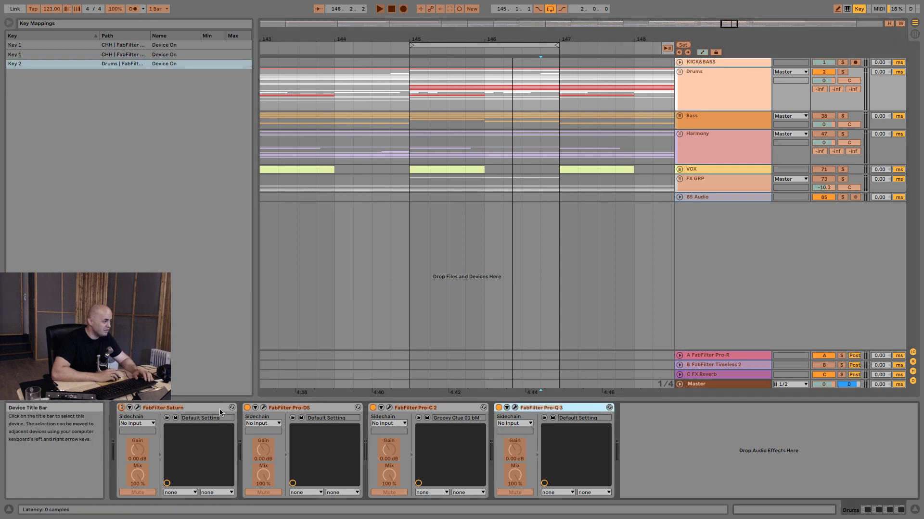
left_click(247, 408)
key("2")
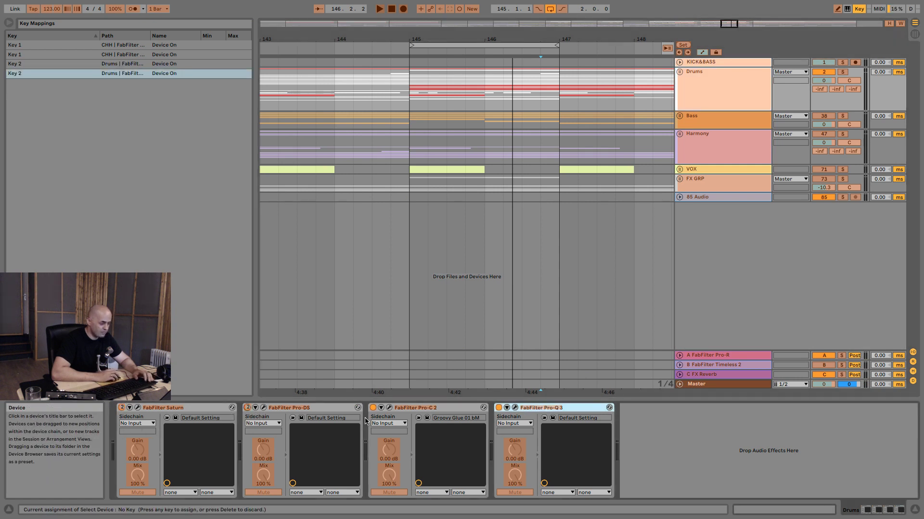
left_click(373, 408)
key("2")
left_click(499, 407)
key("2")
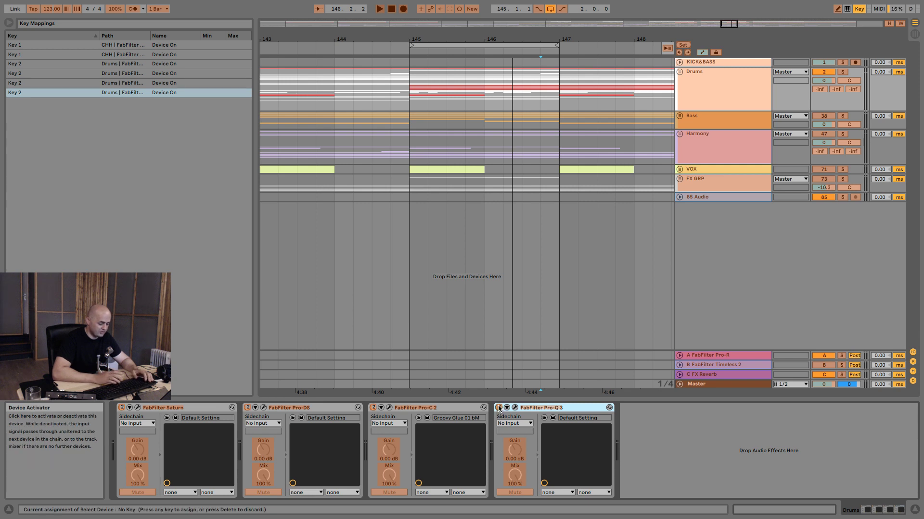
Step: Finish the key mapping and compare the Drums group with its mapped FabFilter devices off and on during playback
key("super+k")
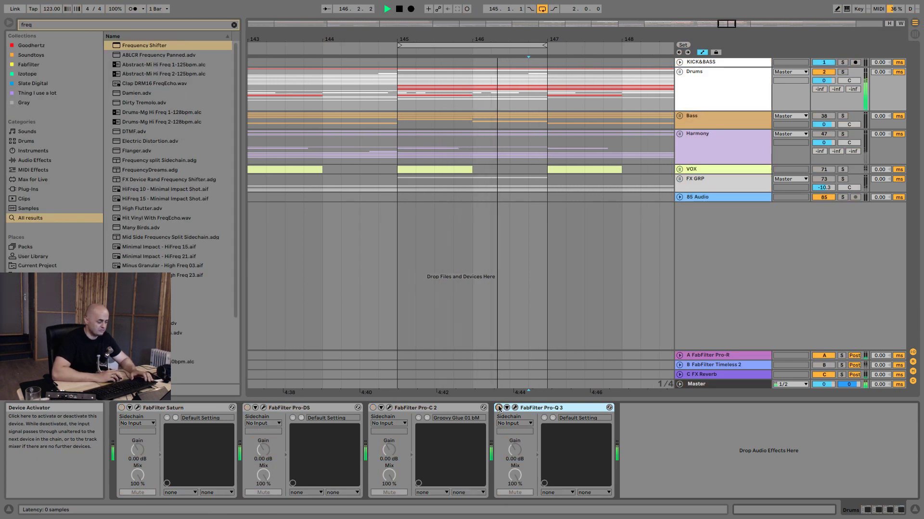
key("2")
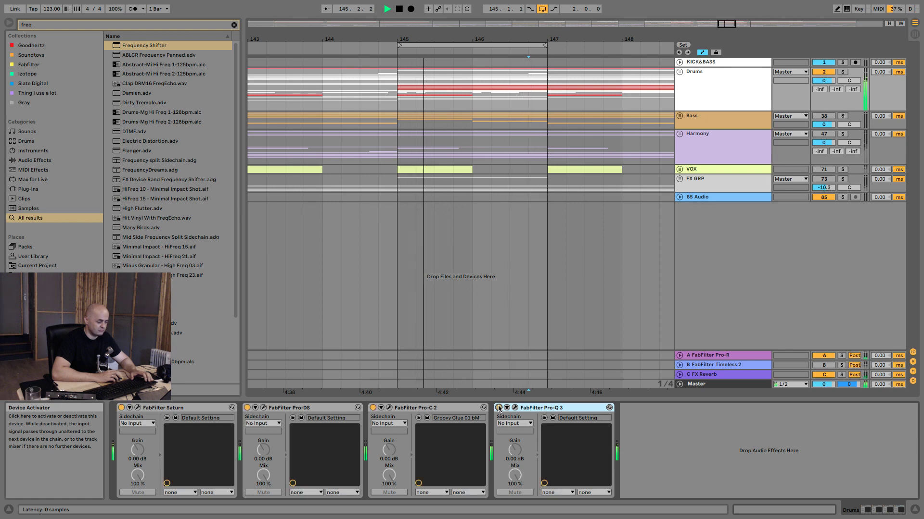
key("2")
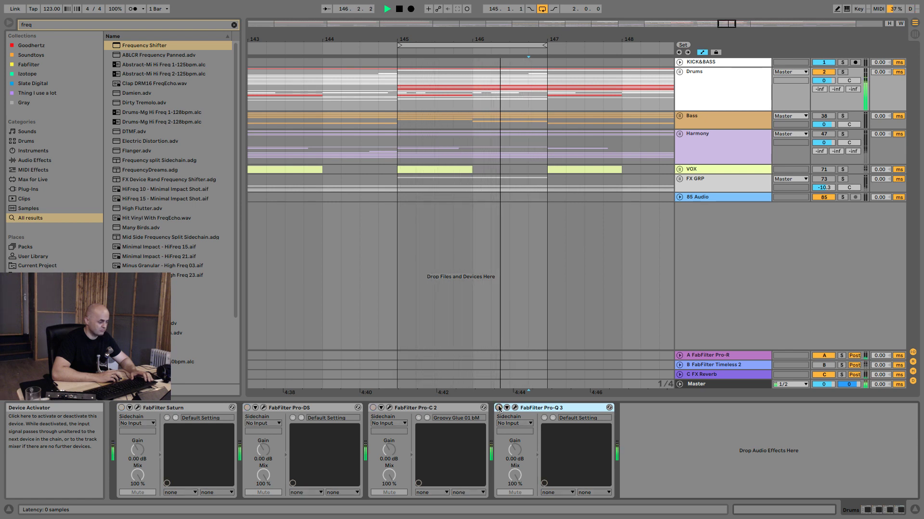
key("2")
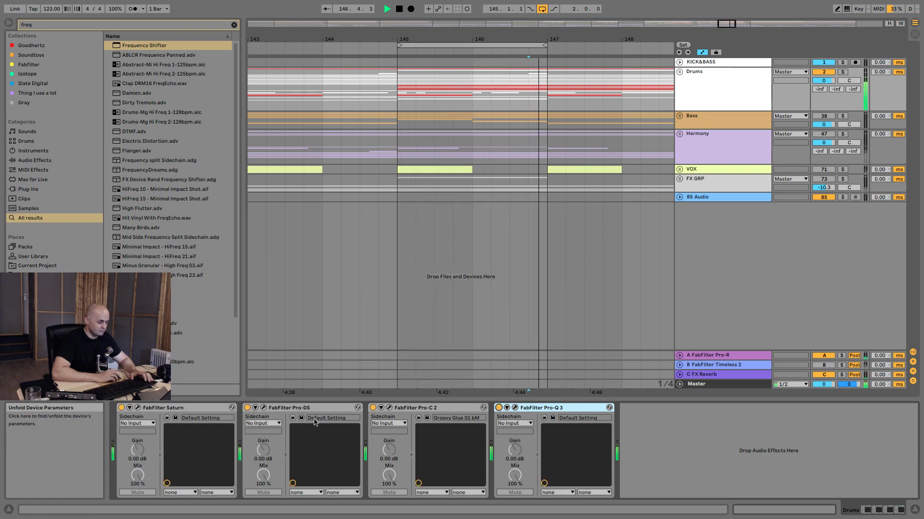
Step: Switch off Pro-C 2 and Pro-Q 3 on the Drums group, move Pro-DS ahead of Saturn and stop playback
left_click(373, 408)
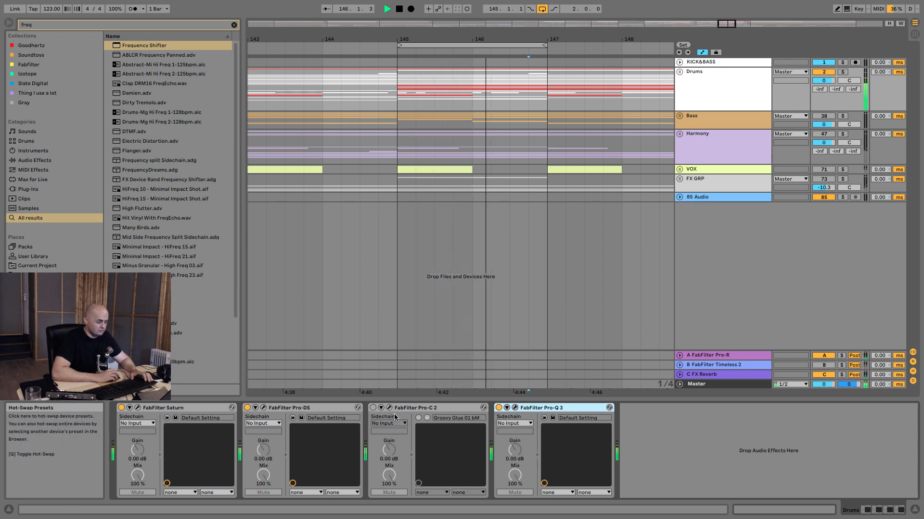
left_click(498, 408)
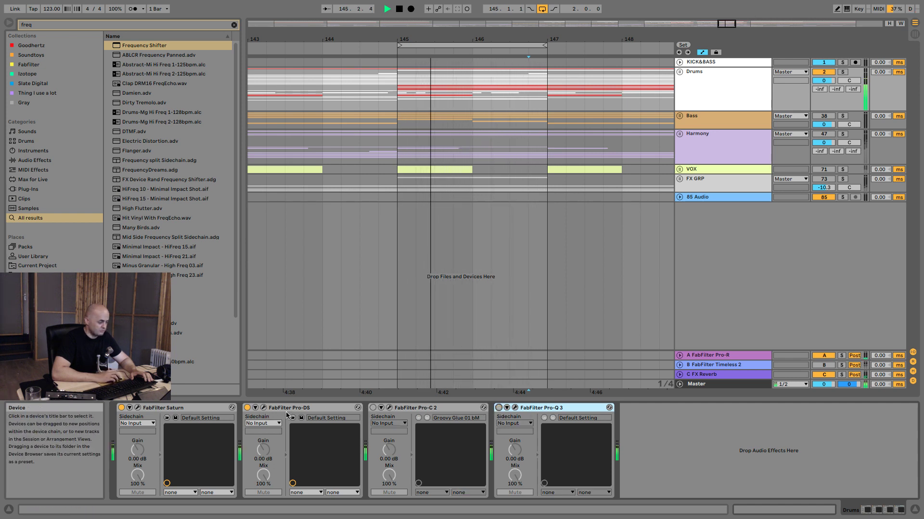
left_click(311, 410)
left_click_drag(312, 413, 199, 416)
key("space")
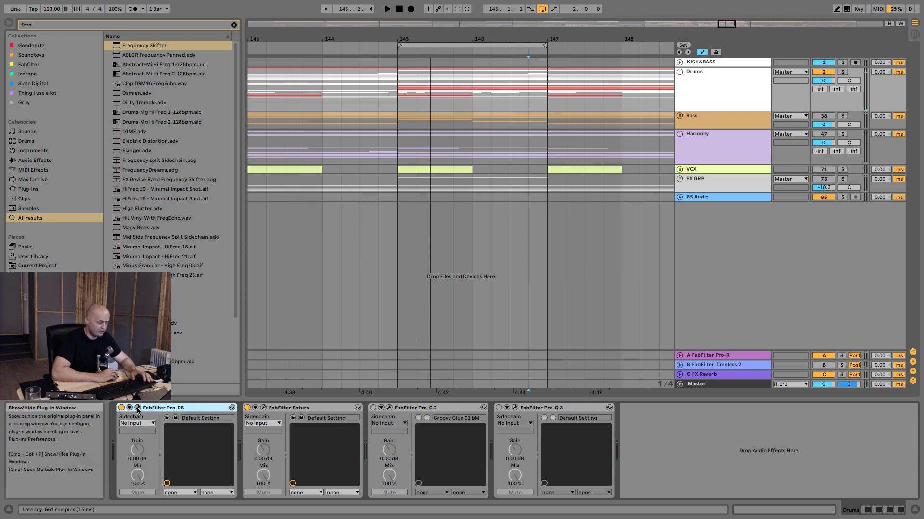
Step: Open Pro-DS on Drums, audition its triggering signal during playback and set the threshold to about -18.6 dB
left_click(138, 410)
left_click(137, 410)
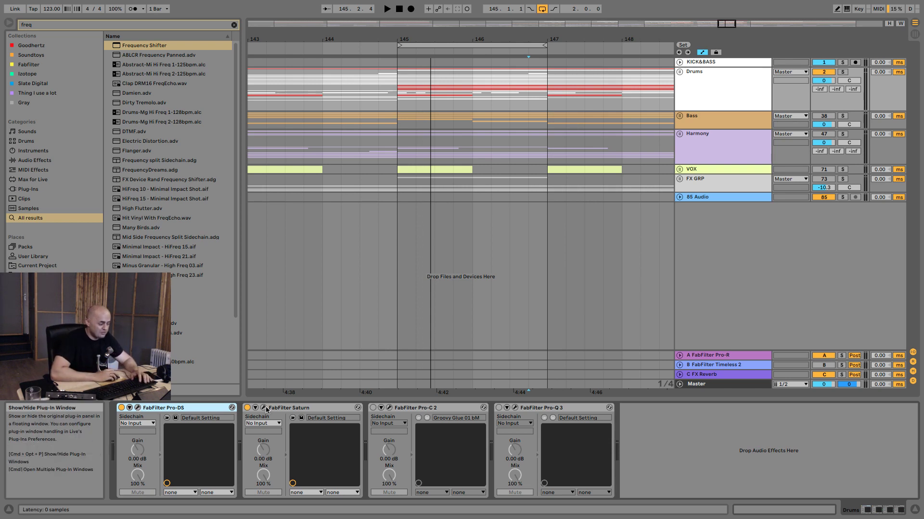
left_click(137, 408)
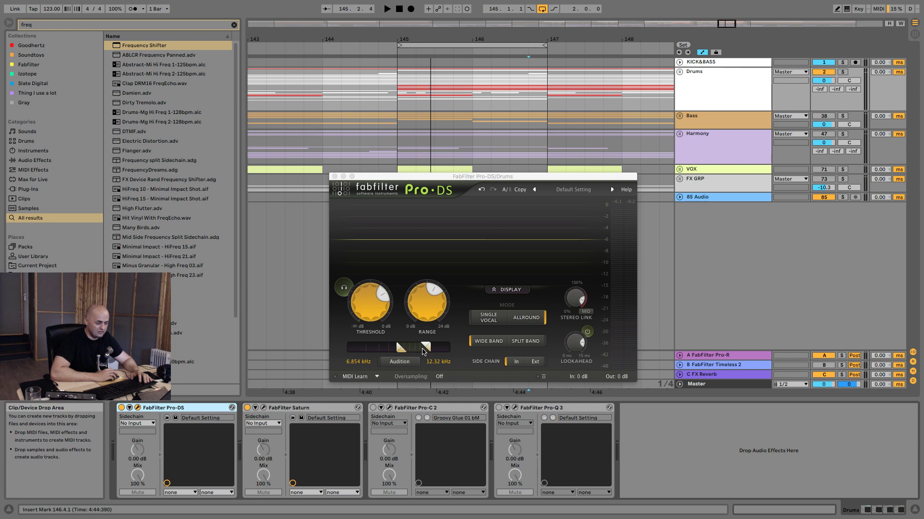
key("space")
left_click(344, 287)
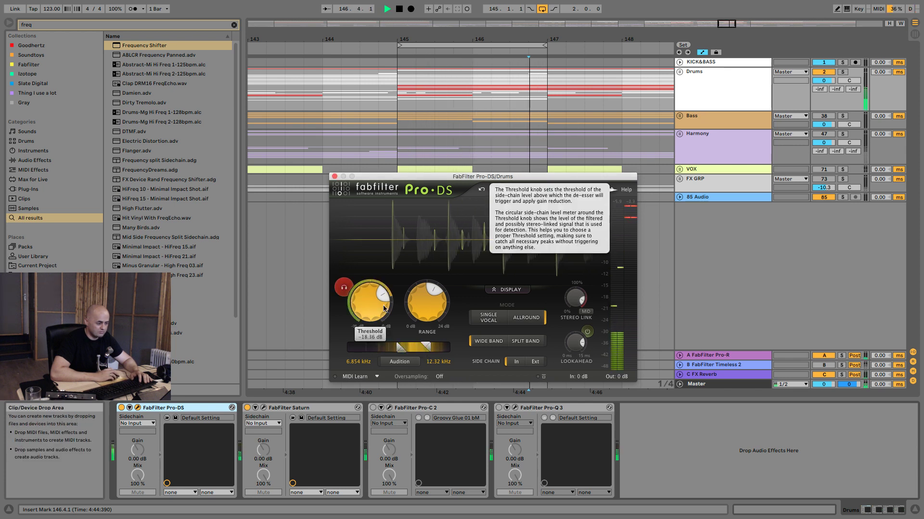
left_click_drag(383, 309, 383, 314)
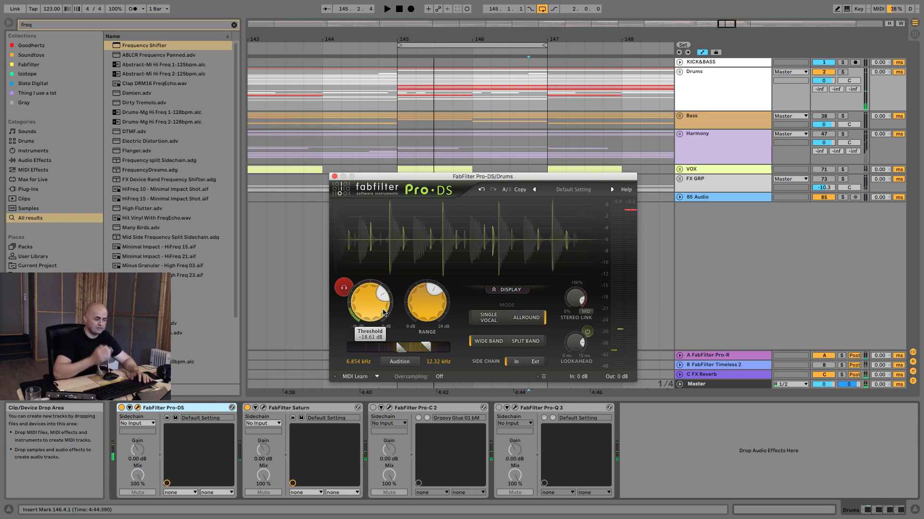
key("space")
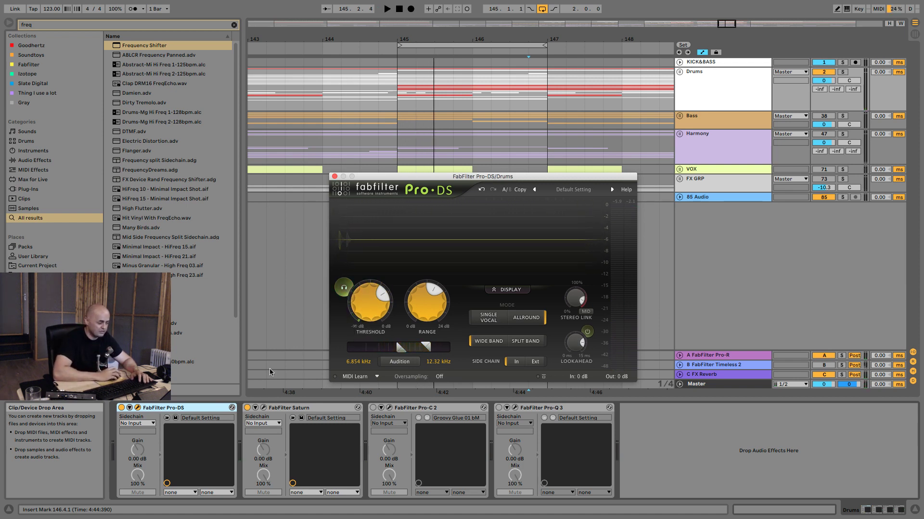
Step: Open Saturn on the Drums group and compare the drums with it off and on during playback
left_click(261, 408)
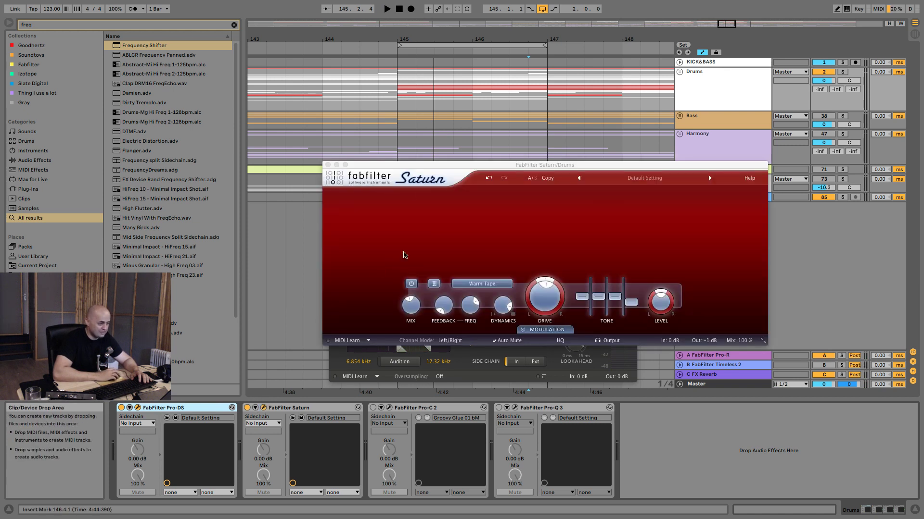
left_click_drag(437, 165, 383, 161)
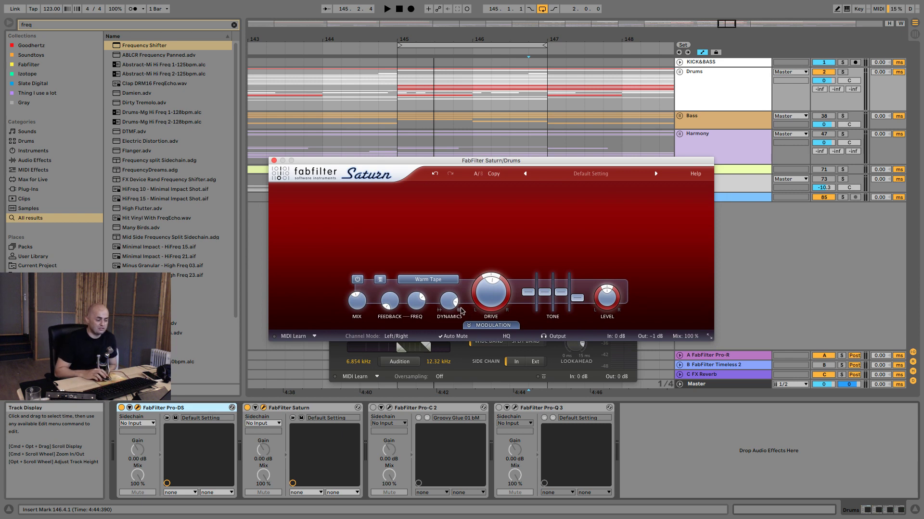
mouse_move(455, 305)
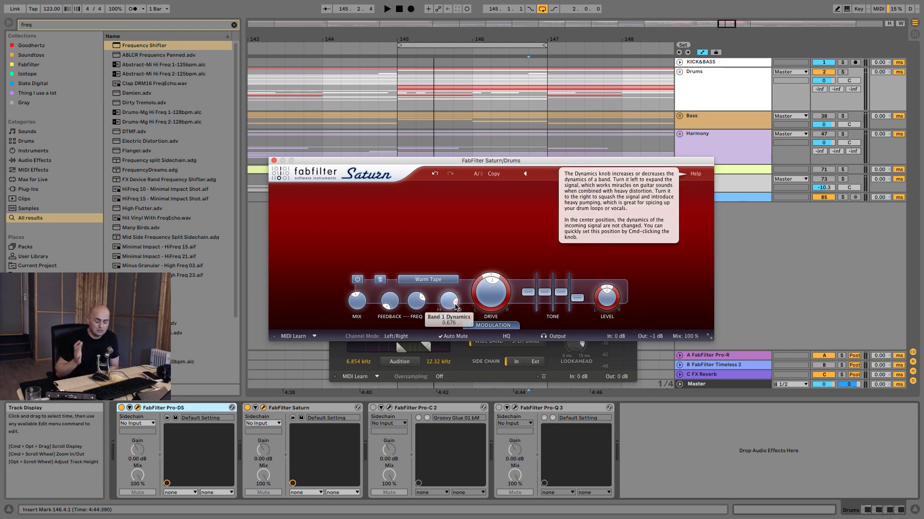
left_click(246, 408)
key("space")
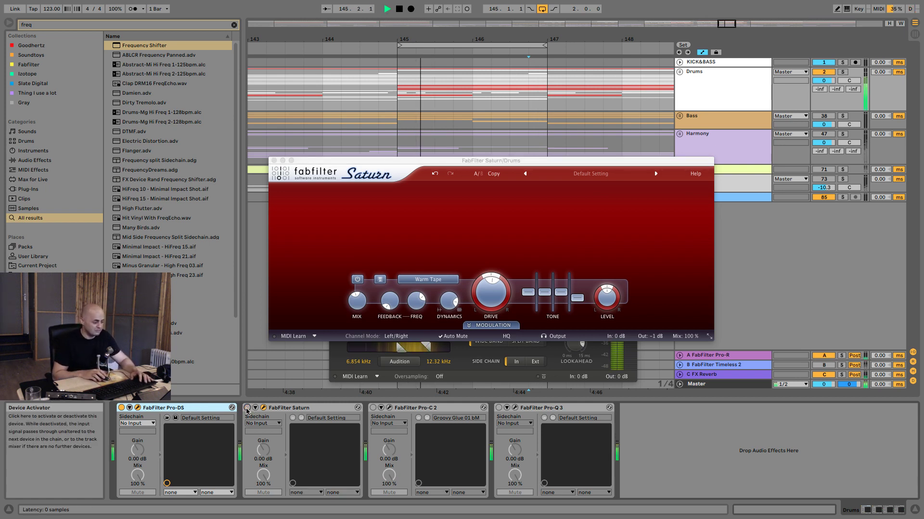
left_click(247, 409)
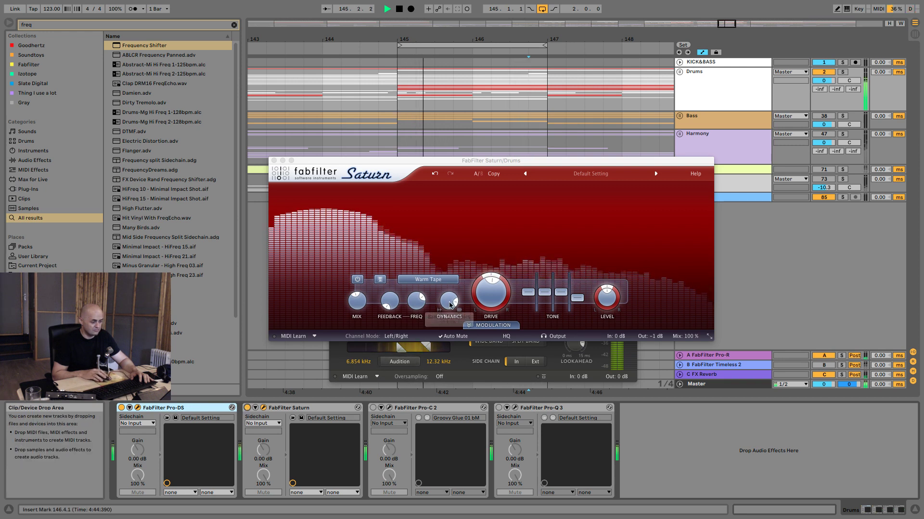
Step: Sweep Saturn's band 1 Dynamics between -1.000 and about 0.25, settle on about -0.18 and stop playback
left_click_drag(450, 303, 449, 294)
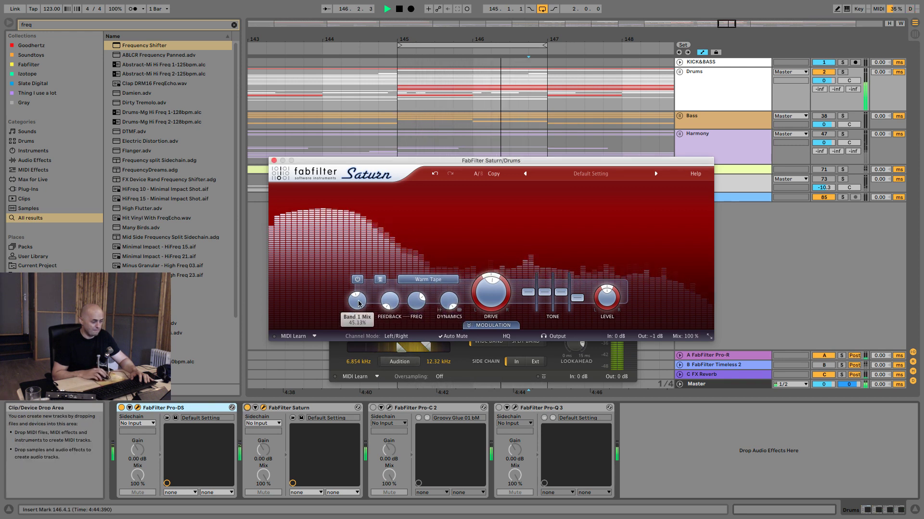
mouse_move(449, 310)
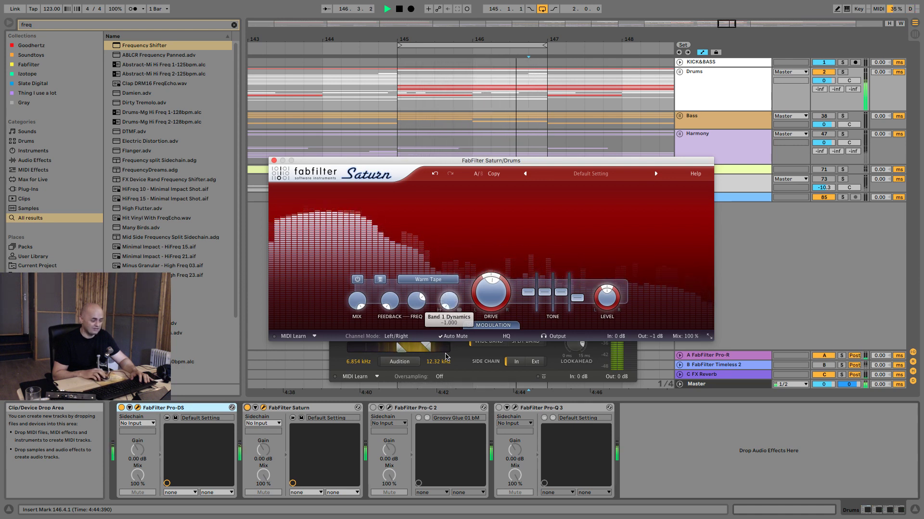
left_click_drag(443, 337, 441, 252)
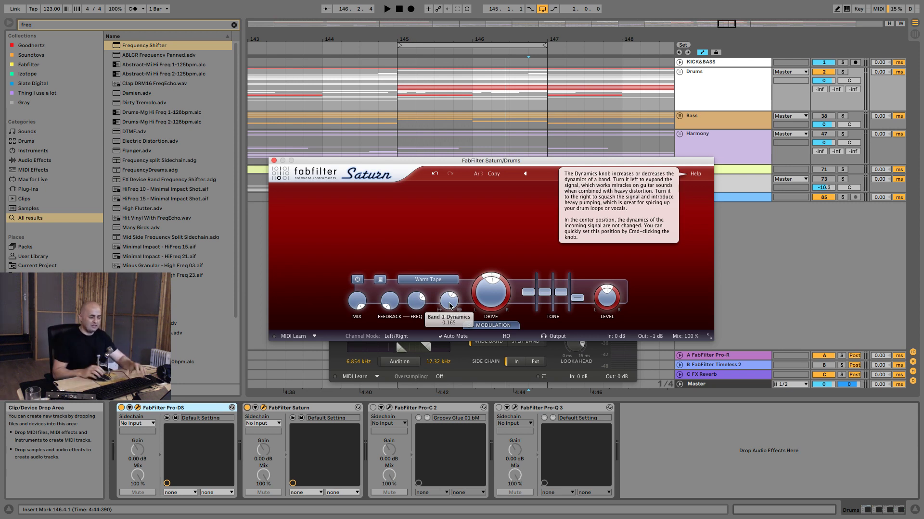
key("space")
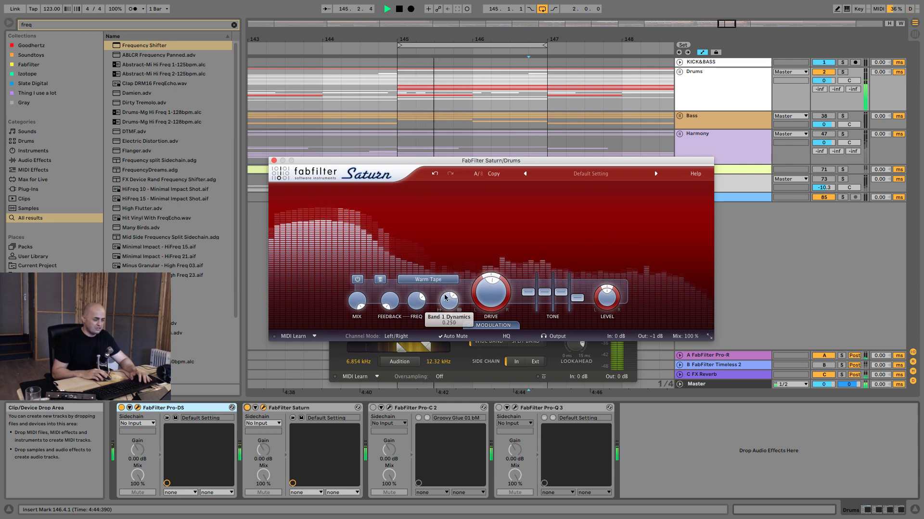
left_click_drag(449, 304, 444, 331)
key("space")
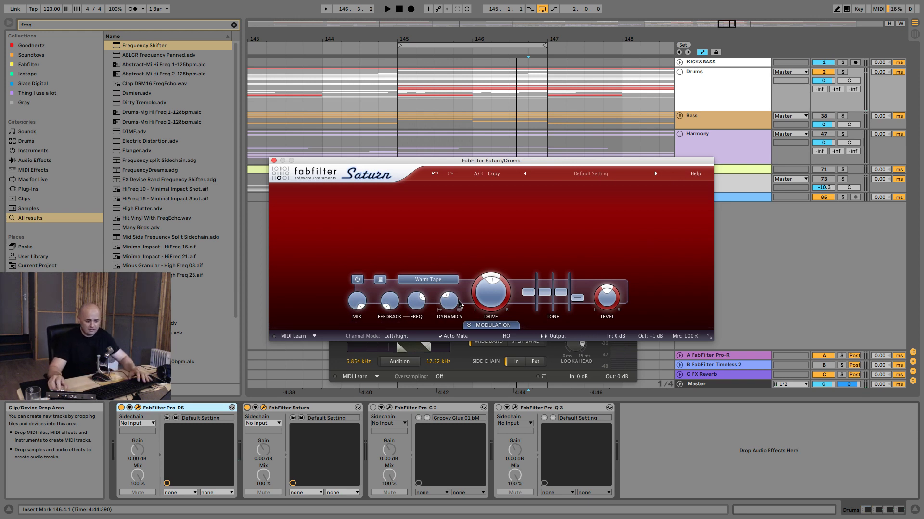
Step: Audition Saturn's band 1 Dynamics during playback and raise it to a positive amount
mouse_move(496, 294)
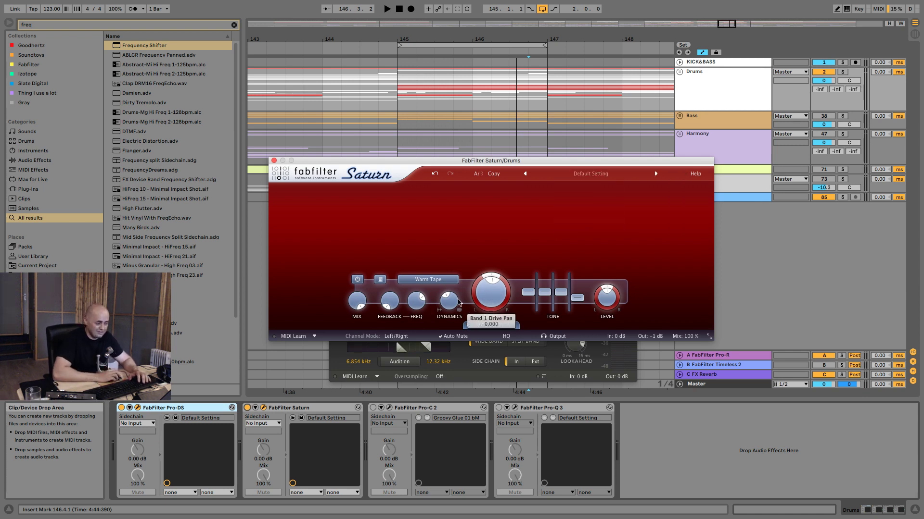
mouse_move(446, 309)
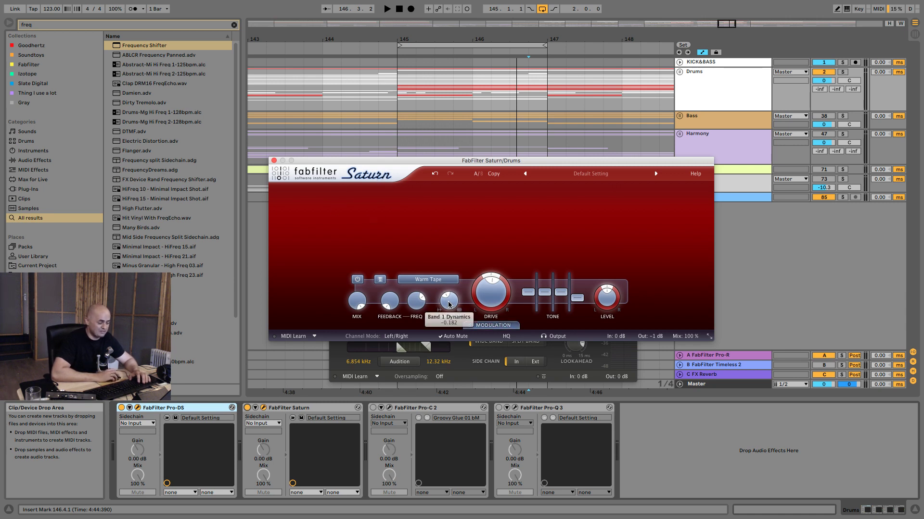
key("space")
mouse_move(448, 304)
left_mouse_down()
mouse_move(450, 267)
mouse_move(450, 291)
left_mouse_up()
key("space")
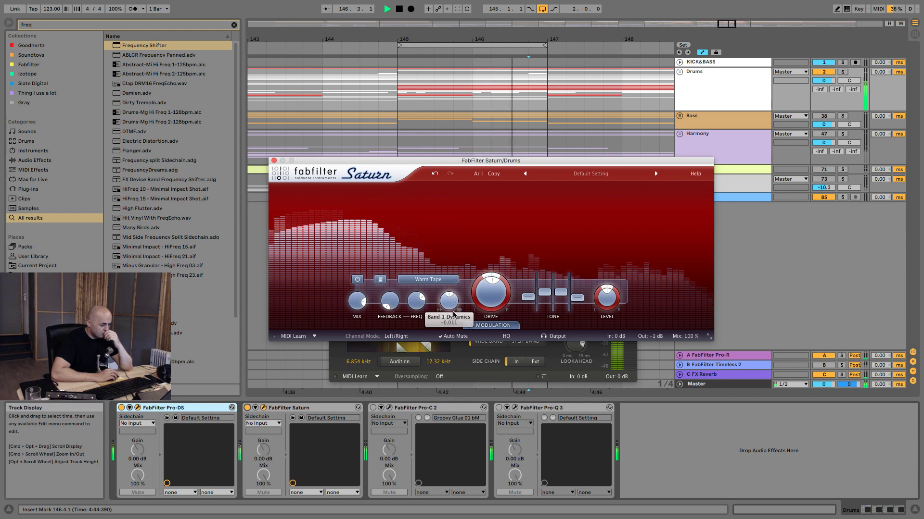
left_click_drag(453, 275, 453, 281)
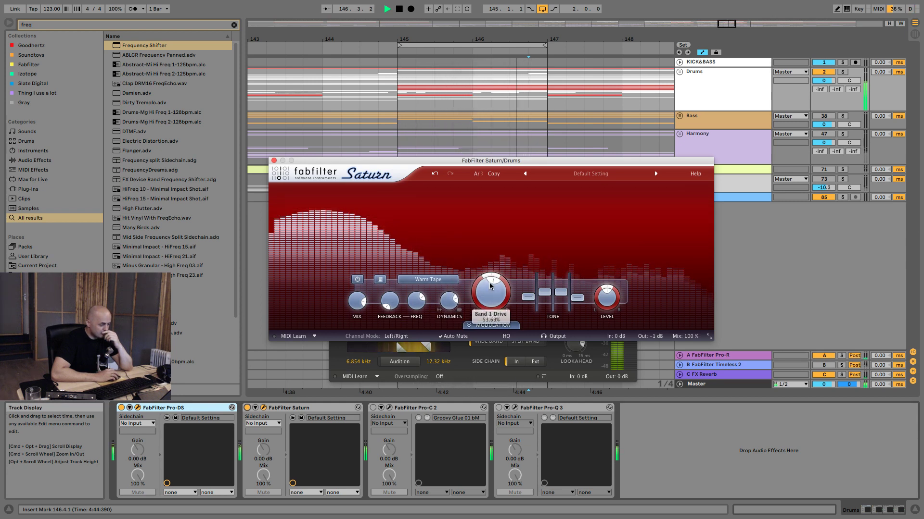
Step: Try different band 1 Drive amounts in Saturn, set the band 1 Mix to about 33.9% and stop playback
left_click_drag(490, 281, 490, 309)
left_click_drag(357, 301, 367, 385)
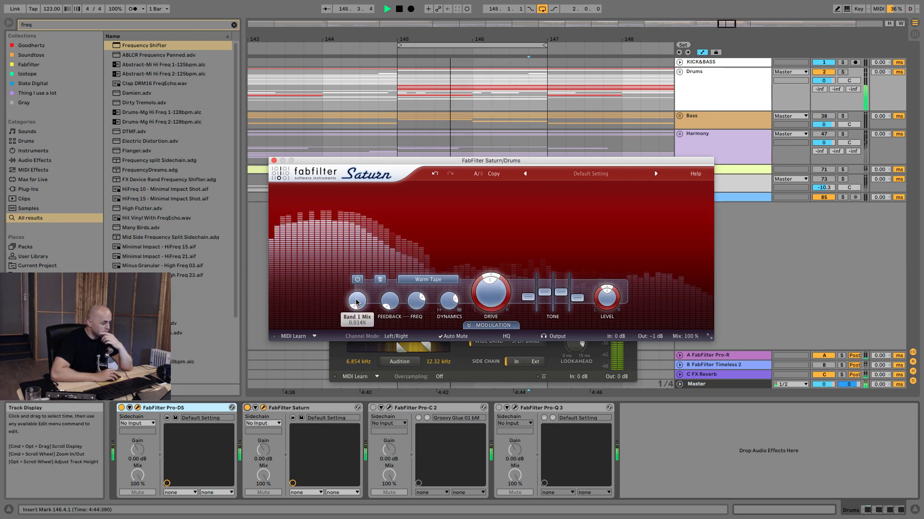
left_click_drag(357, 302, 359, 285)
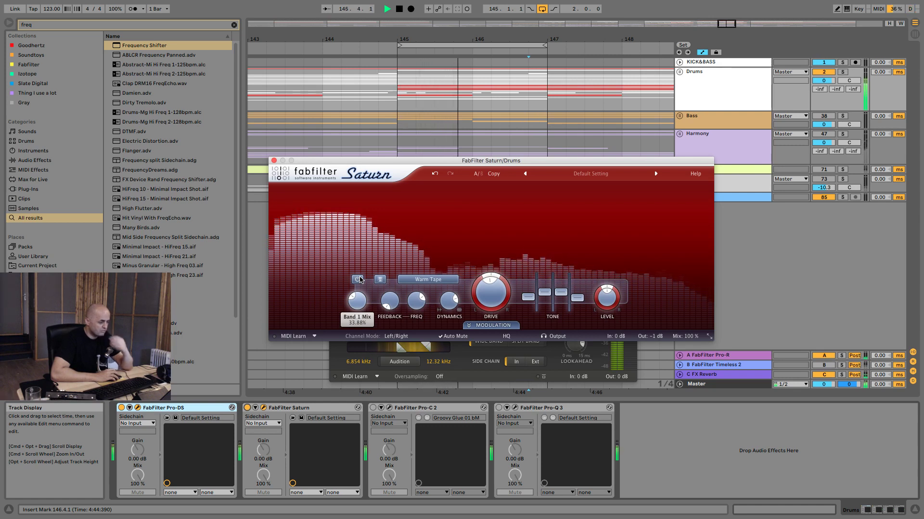
key("space")
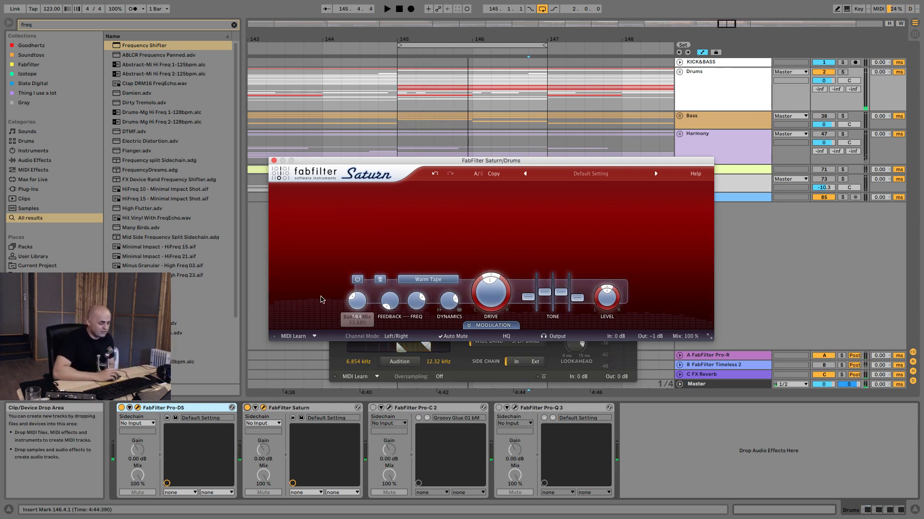
Step: Close the Pro-DS plug-in window behind Saturn
mouse_move(355, 307)
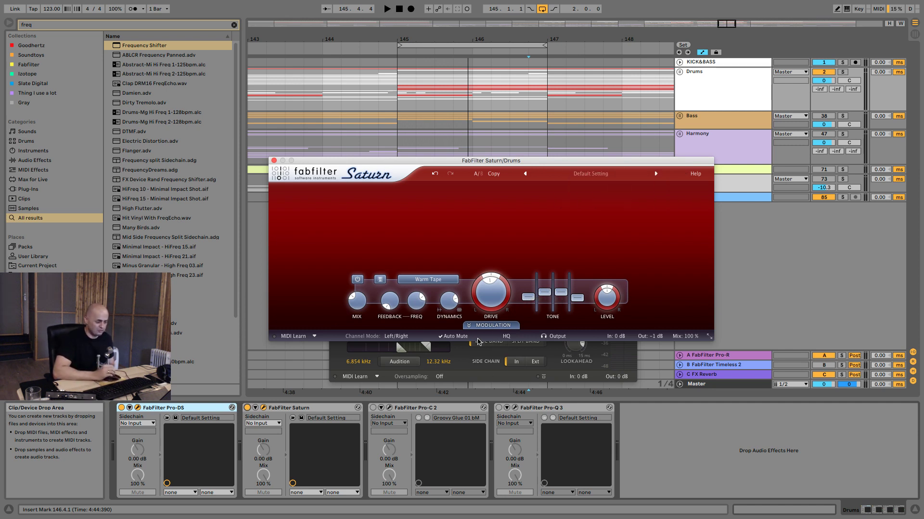
left_click(344, 352)
left_click(334, 177)
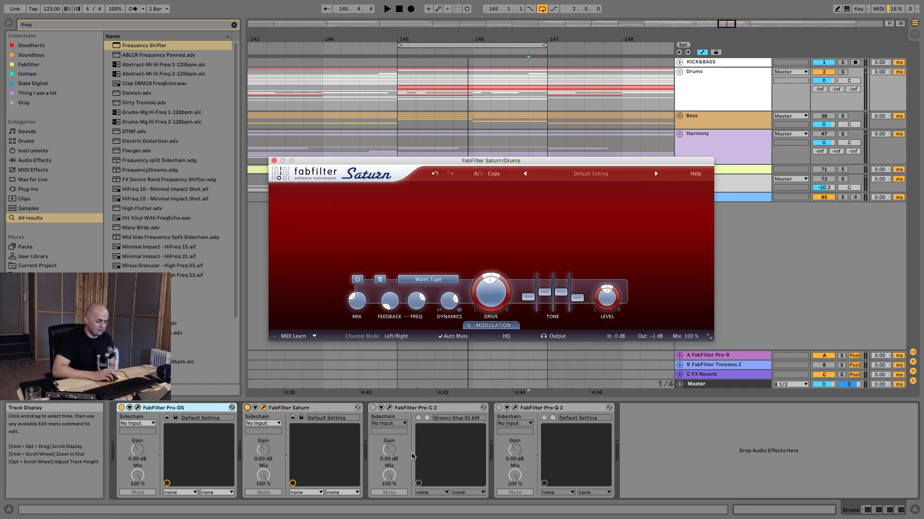
Step: Switch on and open Pro-C 2 on the Drums group and play the loop through its Groovy Glue 01 bM preset
left_click(389, 408)
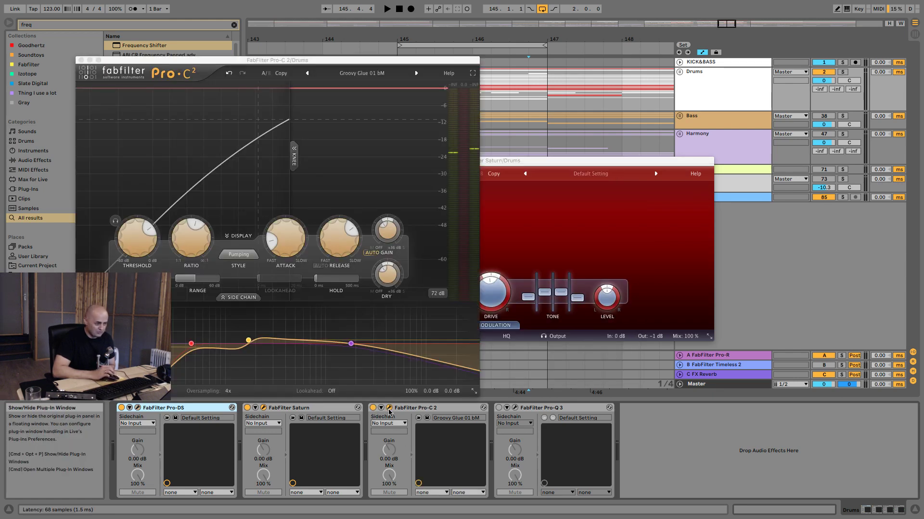
left_click_drag(340, 62, 539, 59)
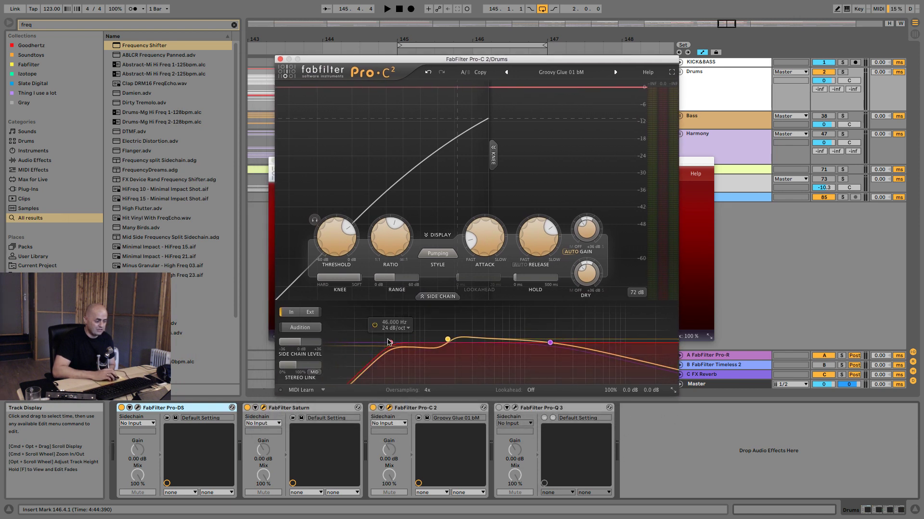
mouse_move(387, 346)
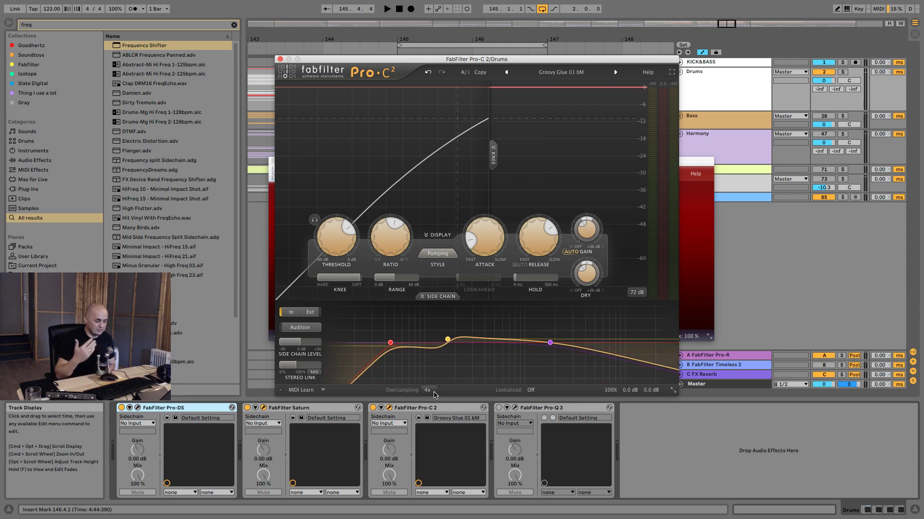
key("space")
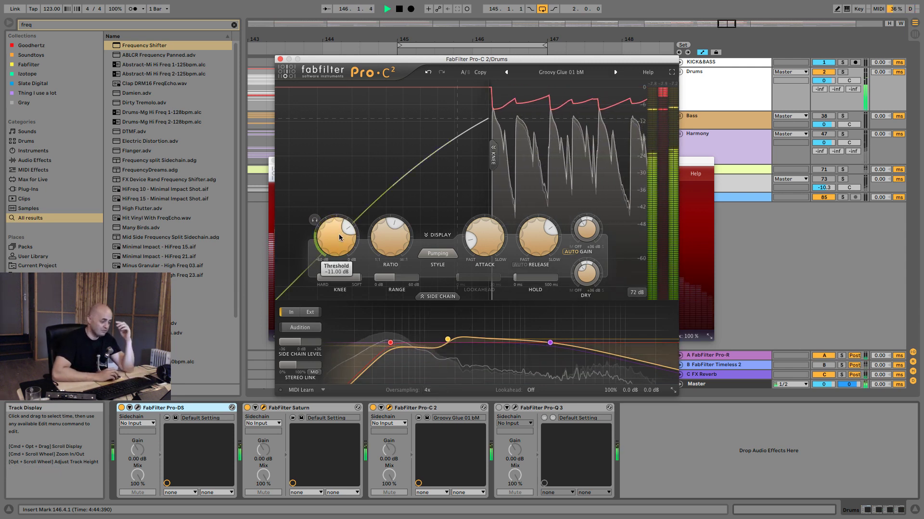
Step: Check Pro-C 2's Release and Ratio during playback, compare the drums with the compressor bypassed and active, and stop playback
mouse_move(466, 252)
mouse_move(536, 246)
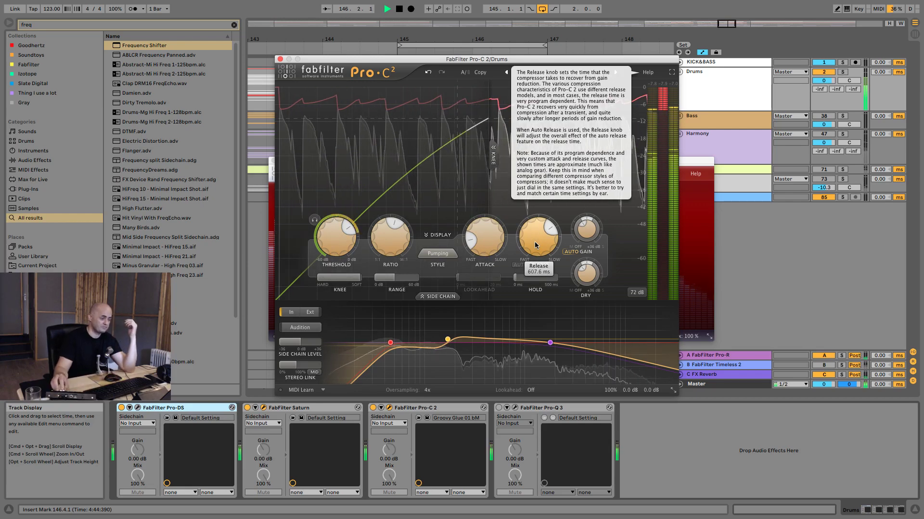
mouse_move(395, 245)
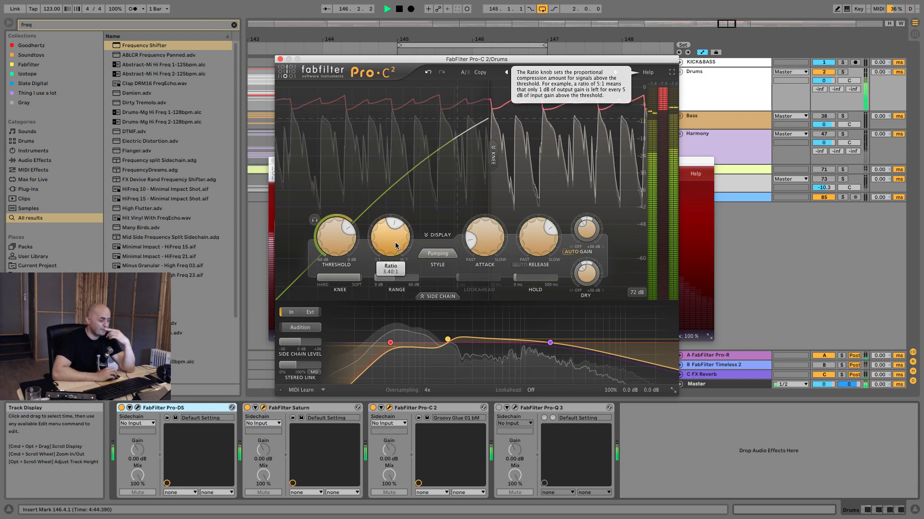
left_click(373, 408)
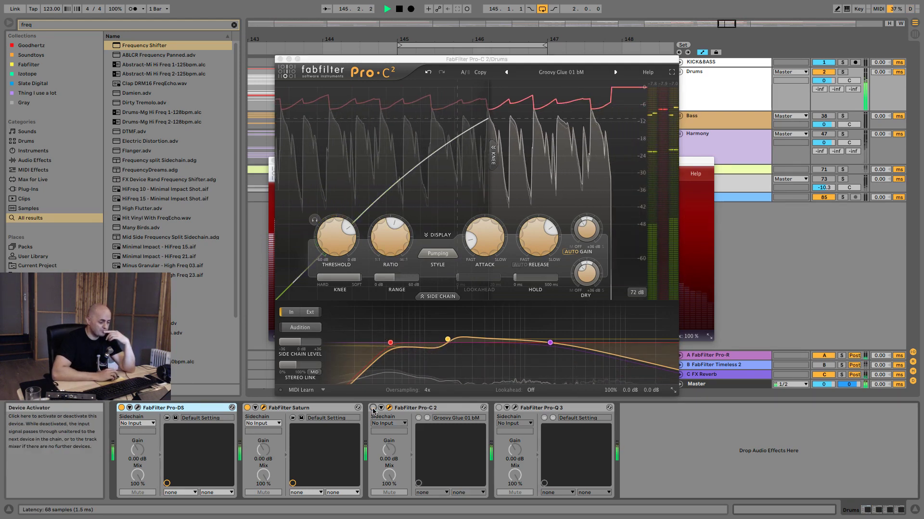
left_click(373, 408)
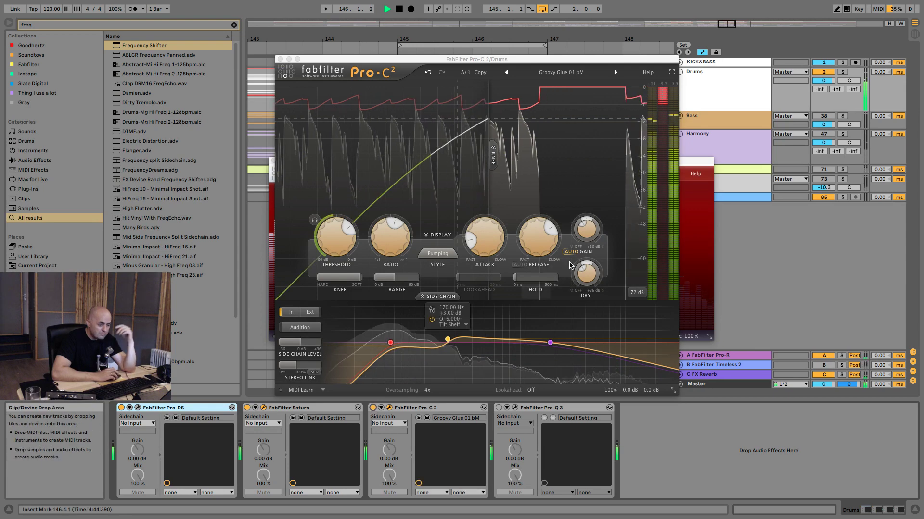
left_click(591, 277)
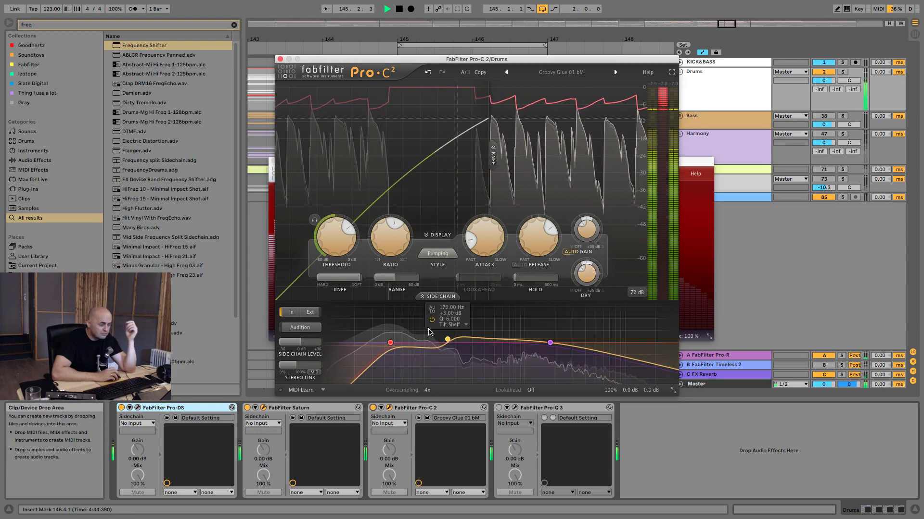
left_click(374, 408)
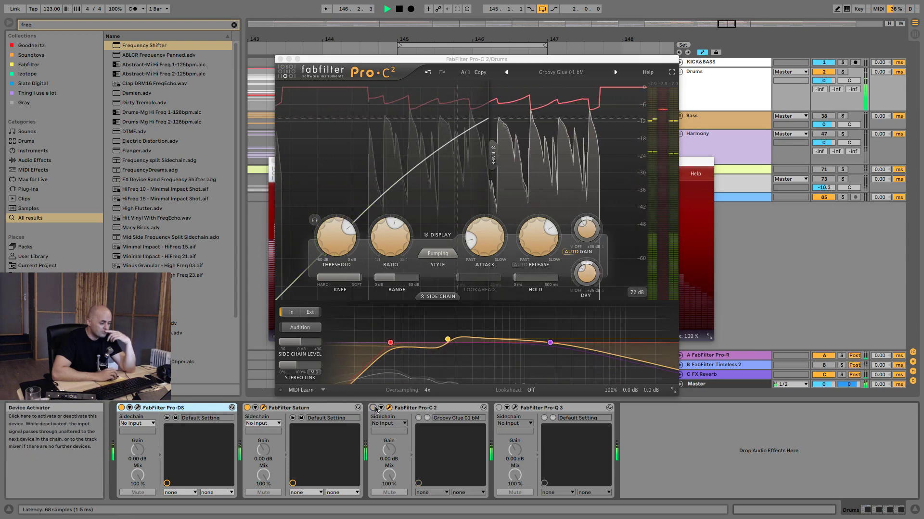
left_click(374, 409)
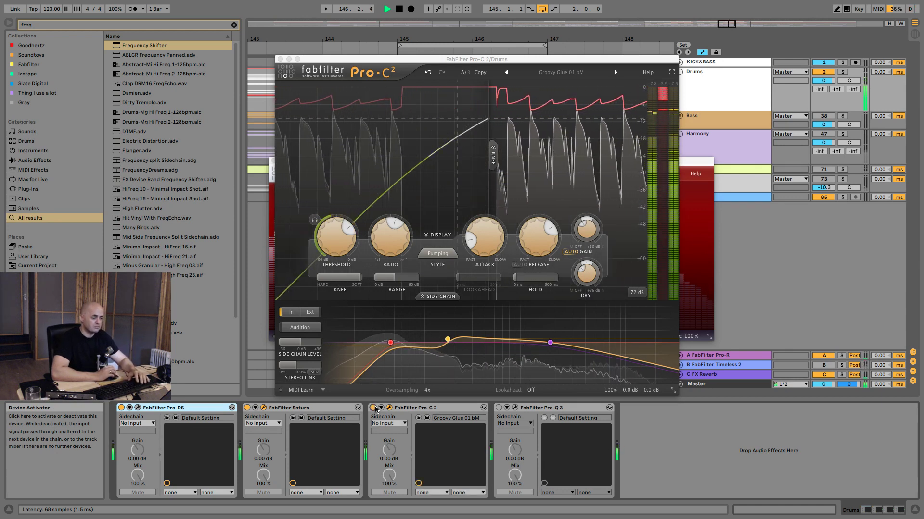
key("space")
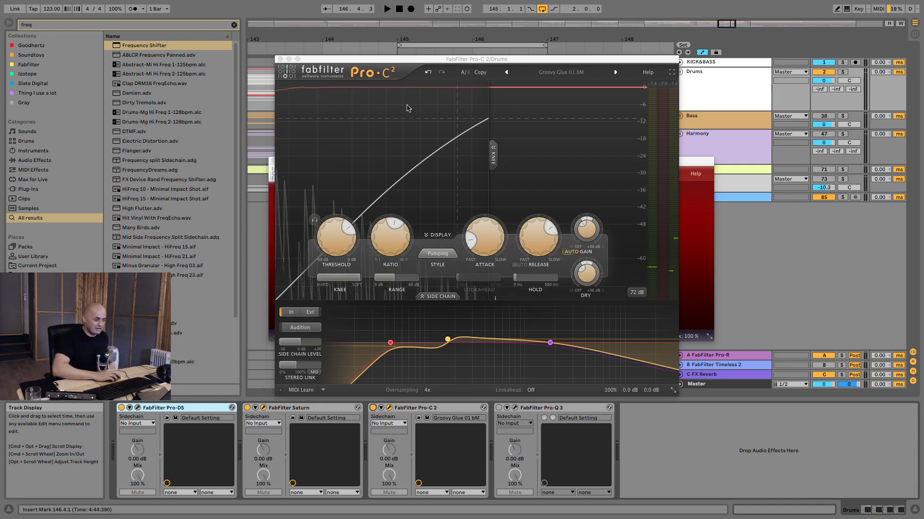
Step: Close the Pro-C 2 plug-in window, and switch on and open Pro-Q 3 on the Drums group
left_click(280, 59)
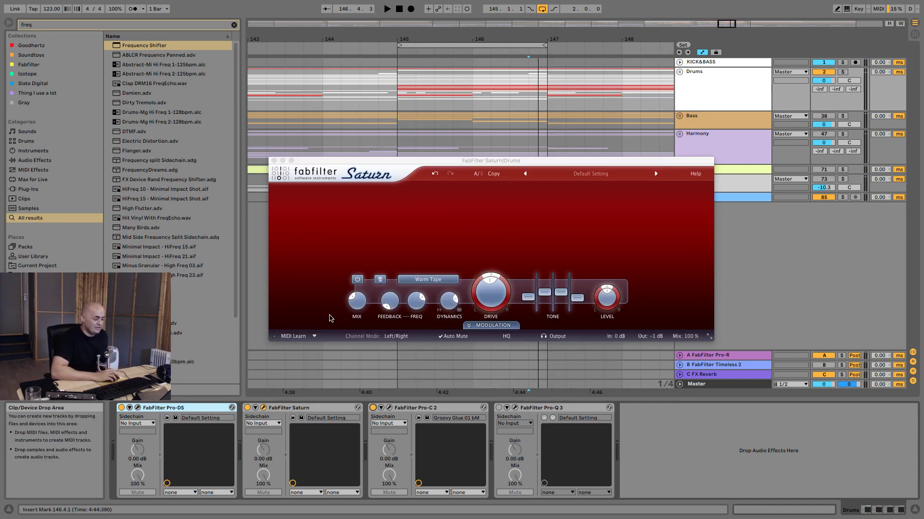
left_click(499, 408)
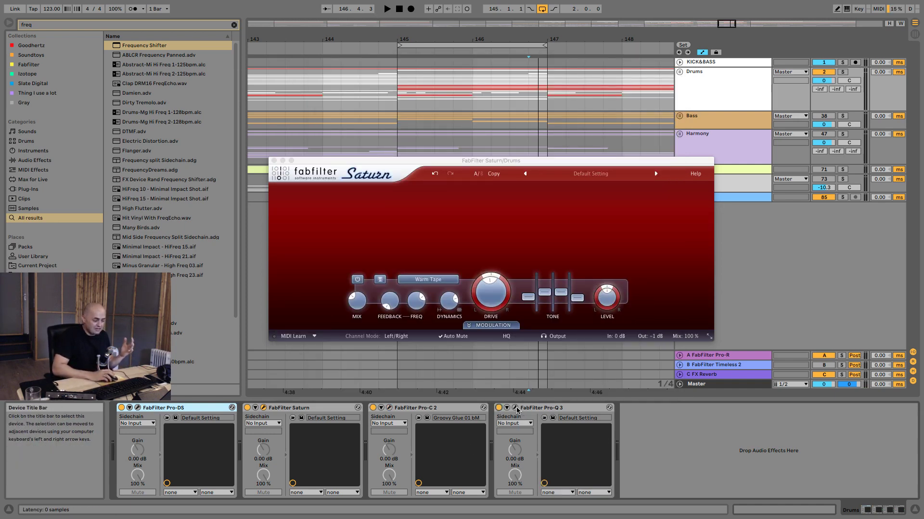
left_click(516, 409)
Step: Close the Saturn window behind Pro-Q 3 and remove the high shelf band from the EQ curve
left_click(610, 186)
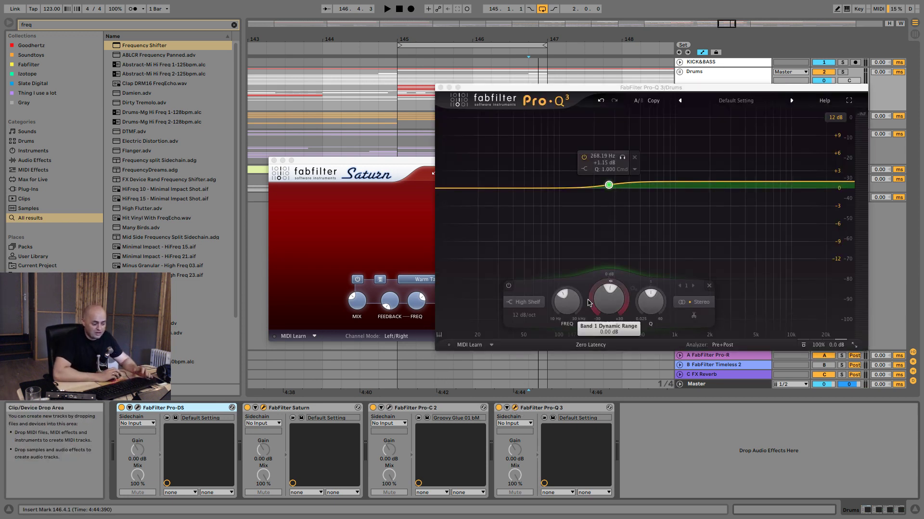
left_click(274, 161)
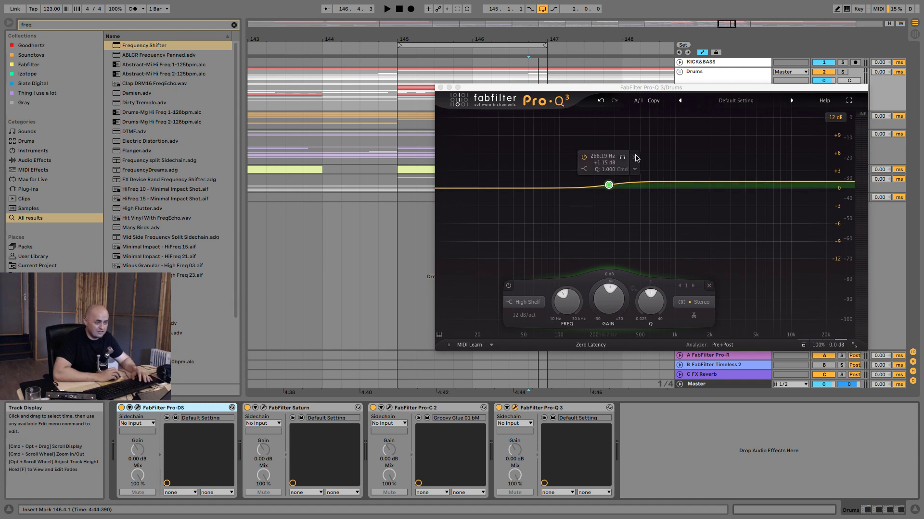
left_click_drag(665, 88, 540, 163)
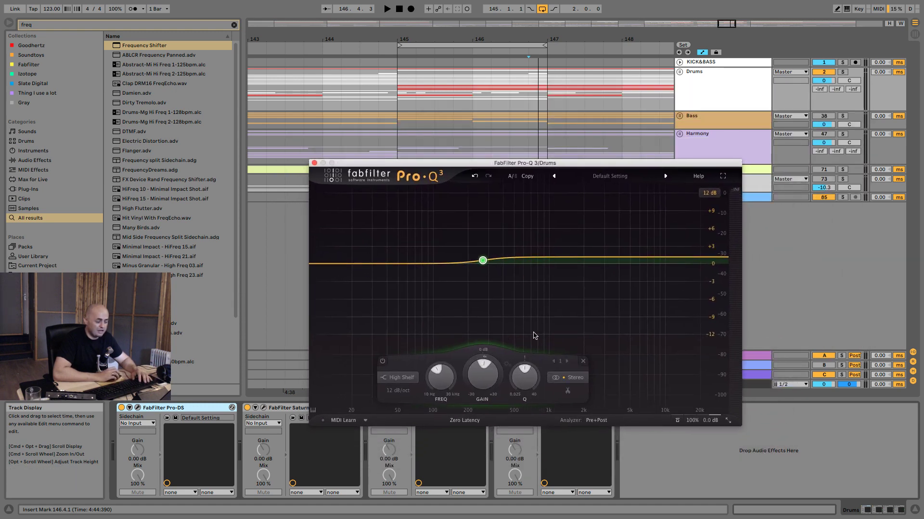
left_click(583, 361)
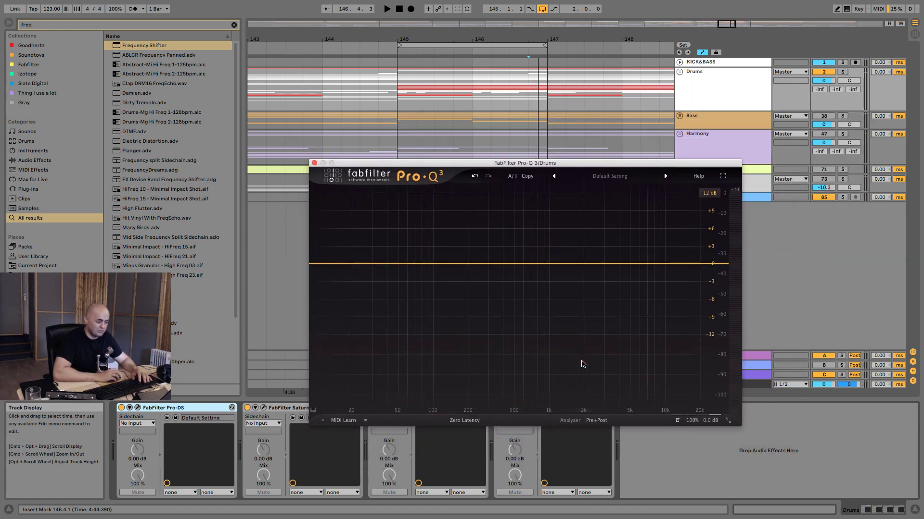
left_click_drag(322, 229, 516, 415)
left_click_drag(421, 231, 514, 379)
left_click_drag(520, 227, 626, 357)
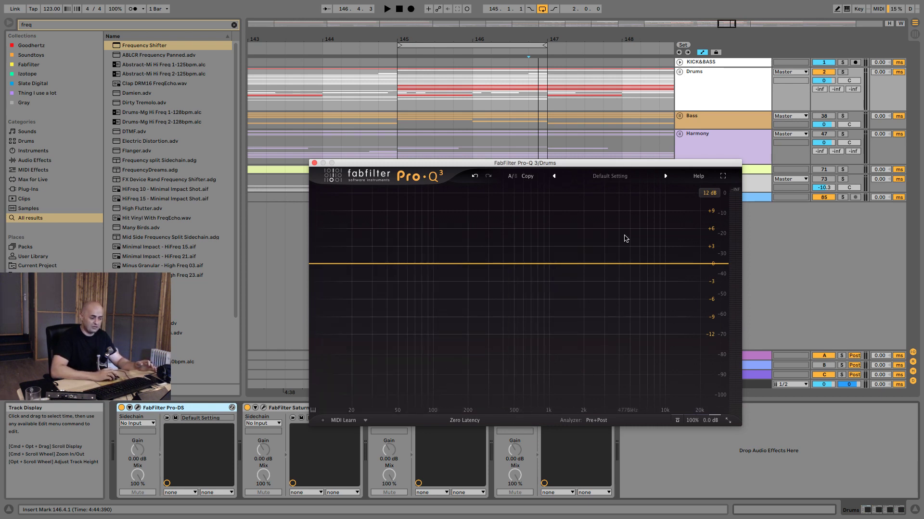
left_click_drag(619, 219, 754, 392)
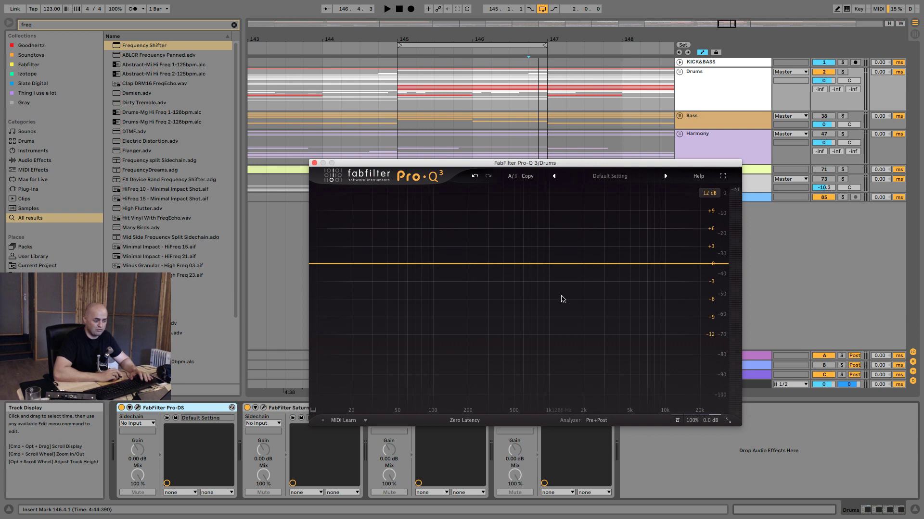
Step: Play the drum loop through the flat Pro-Q 3 to examine its frequency spectrum, and stop playback
left_click_drag(539, 168, 532, 155)
key("space")
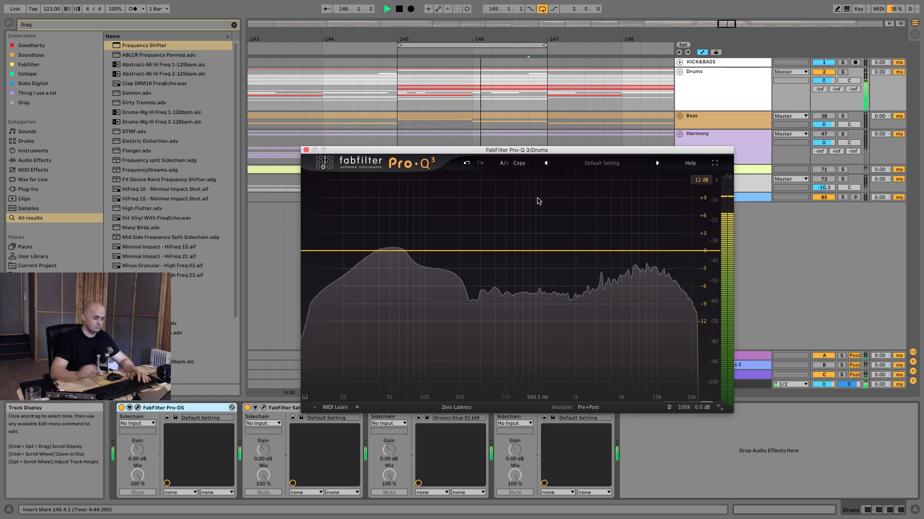
key("space")
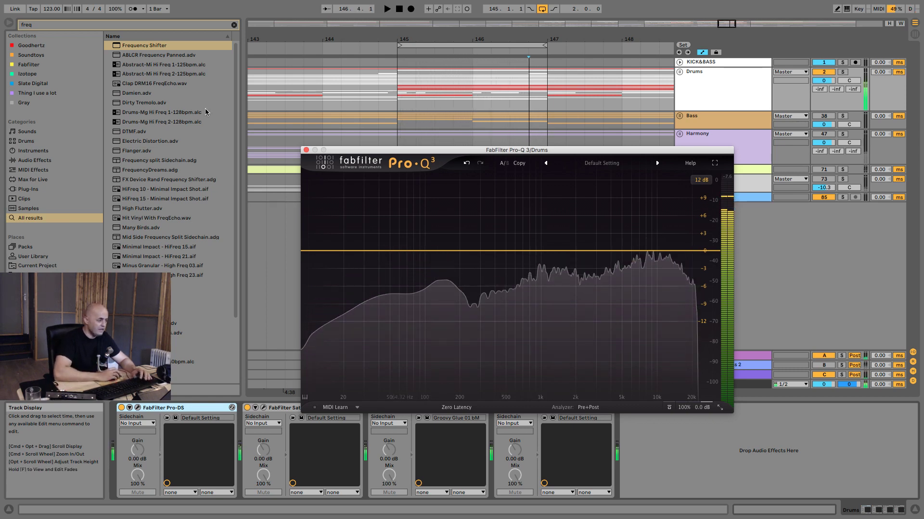
Step: Search the browser for "uti", add a Utility device after Pro-Q 3 and move the plug-in window clear of the device chain
left_click(164, 25)
type("uti")
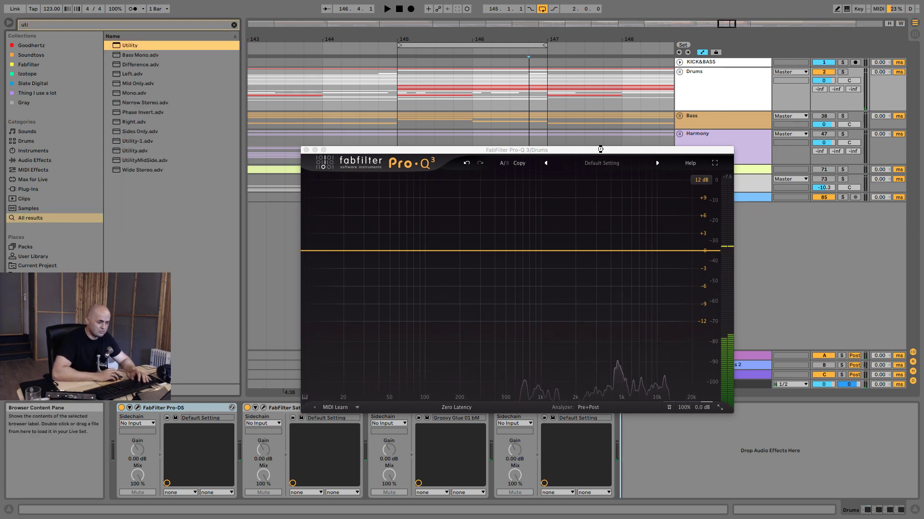
left_click_drag(601, 155, 469, 50)
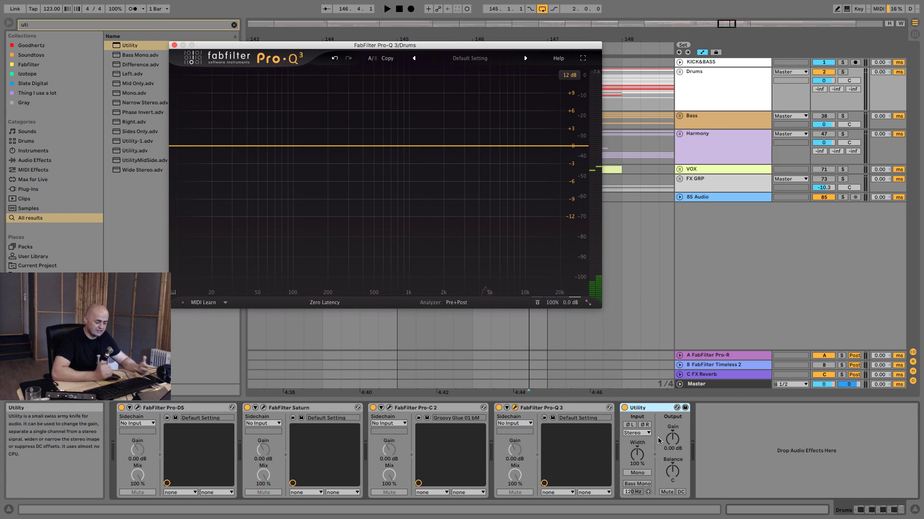
Step: Map key 4 to the Mono switch of the Utility device
key("super+k")
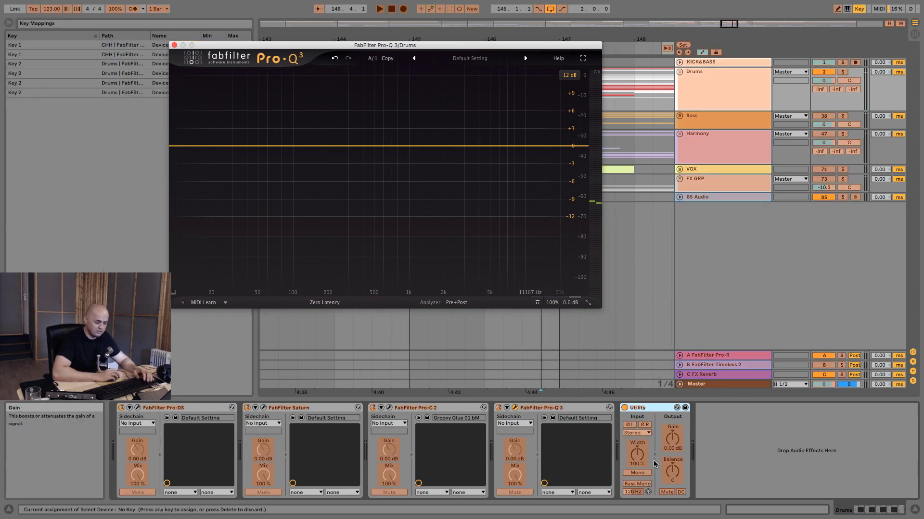
left_click(639, 474)
key("4")
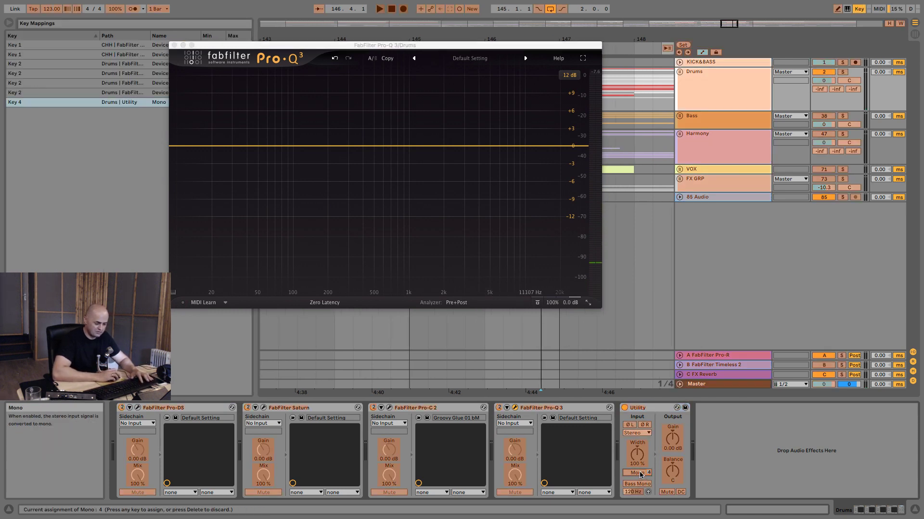
key("super+k")
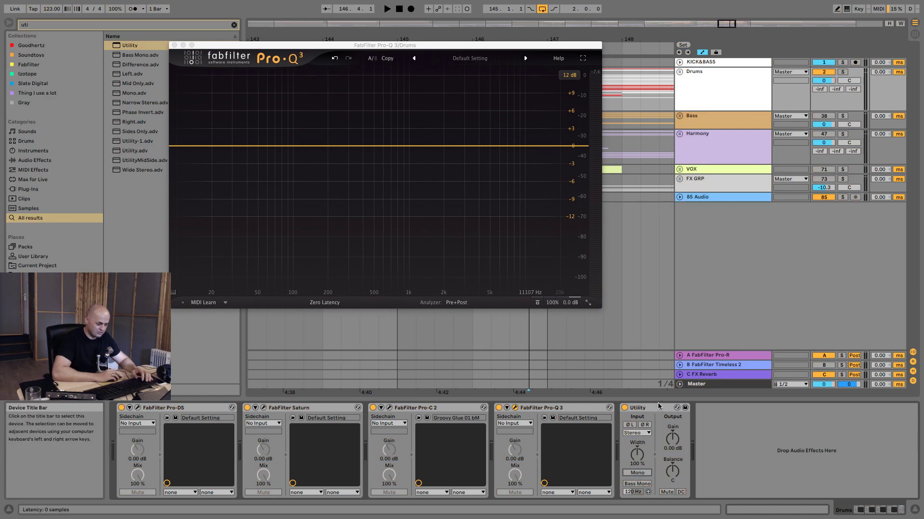
Step: Add a second Utility after the first, switch its Width to Mid/Side Mode and set M/S Balance to 100S
key("Return")
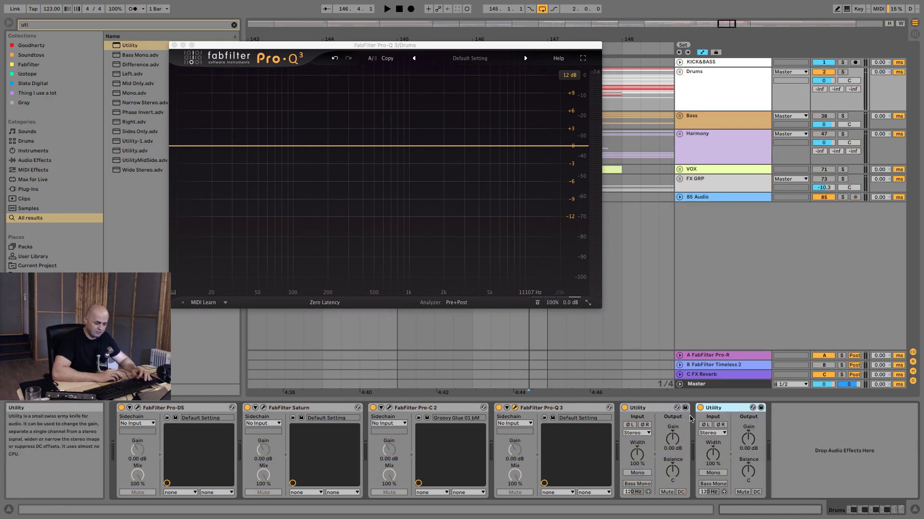
right_click(715, 455)
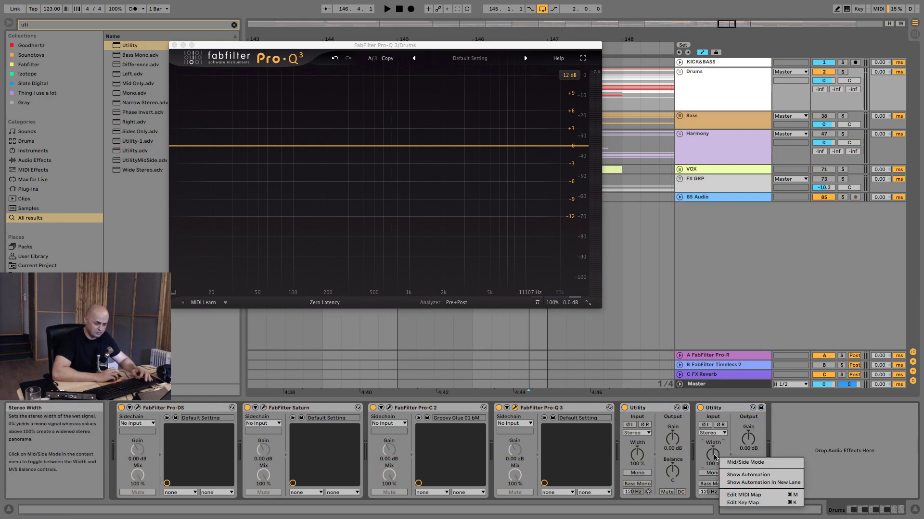
left_click(720, 462)
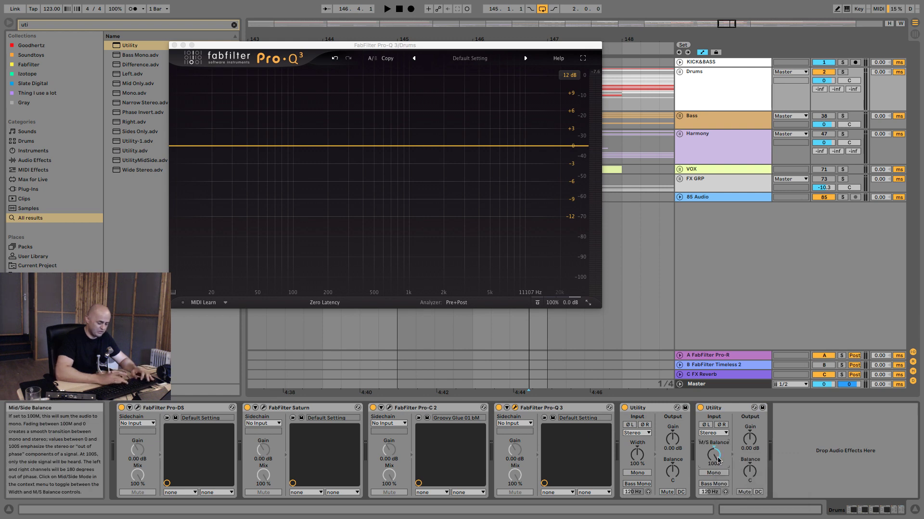
Step: Remove the key mapping from Mono and map keys 4 and 5 to the on/off switches of the first and second Utility
key("super+k")
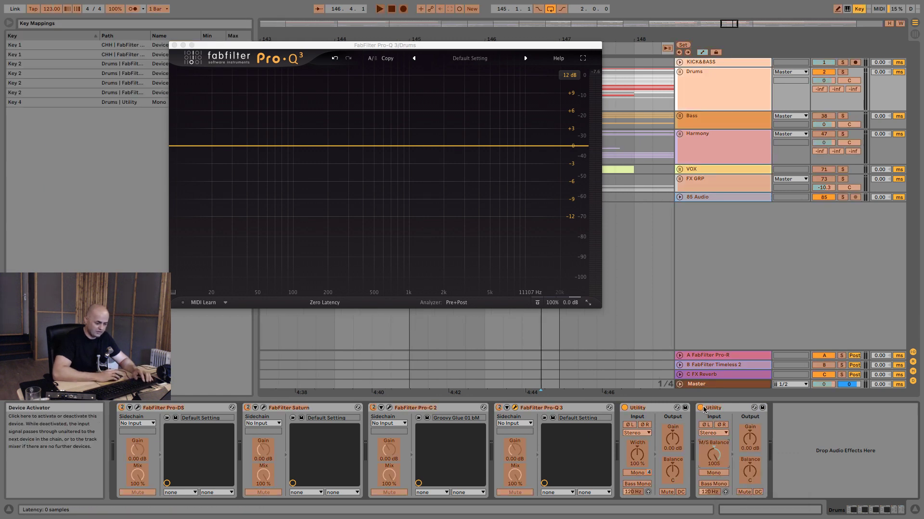
left_click(641, 477)
key("Delete")
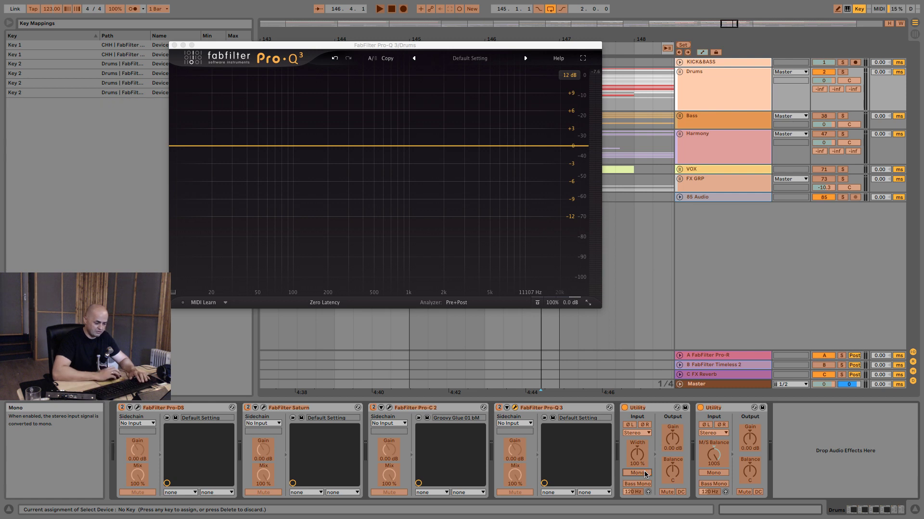
left_click(625, 408)
key("4")
left_click(701, 408)
key("5")
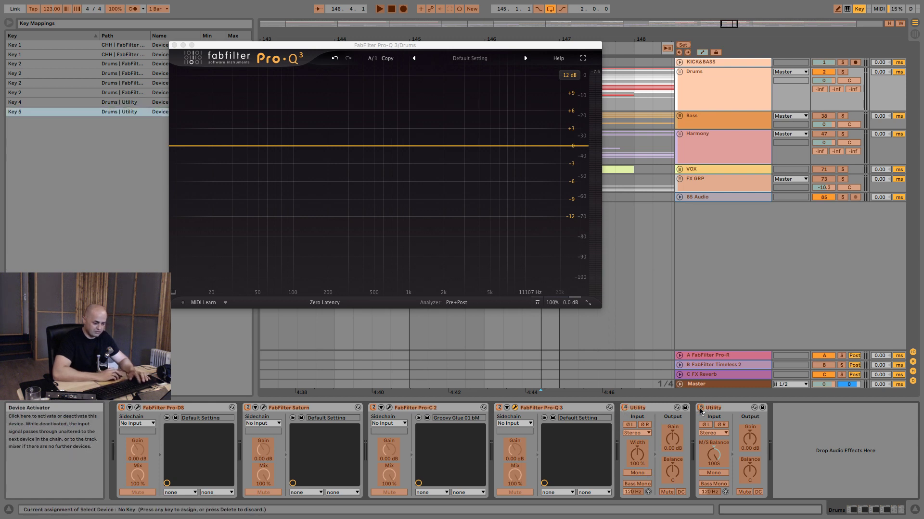
key("super+k")
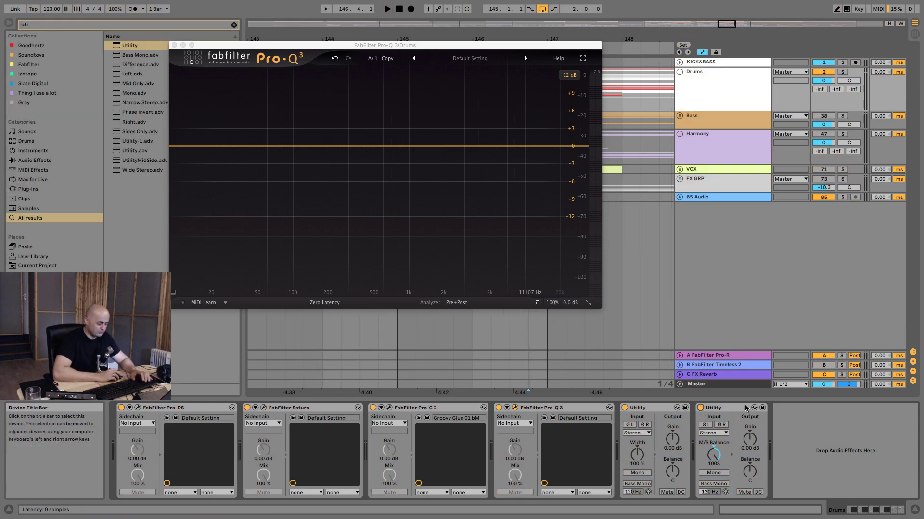
Step: Play the drum loop and toggle the two Utility devices with their mapped keys, leaving only the mid/side one active
key("space")
key("4")
key("5")
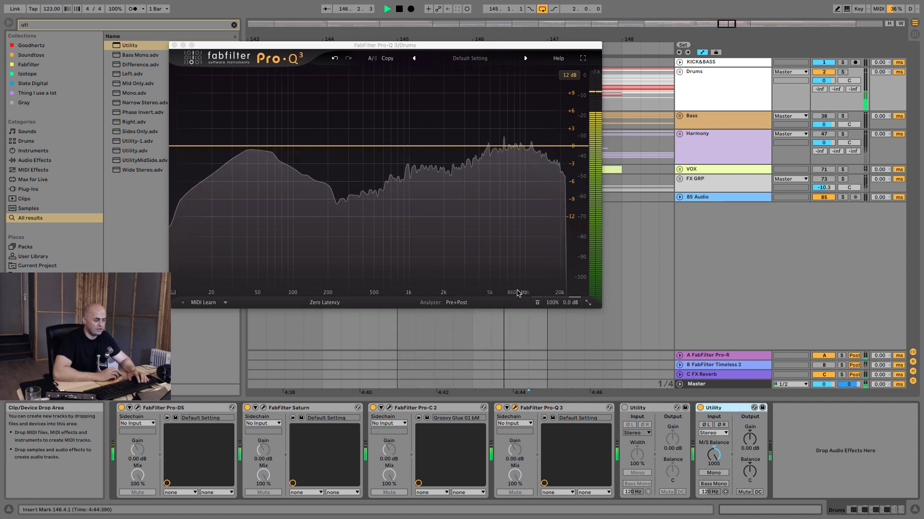
Step: Move both Utility devices ahead of Pro-Q 3, toggle them to compare the spectrum during playback, and stop
left_click_drag(731, 412, 486, 426)
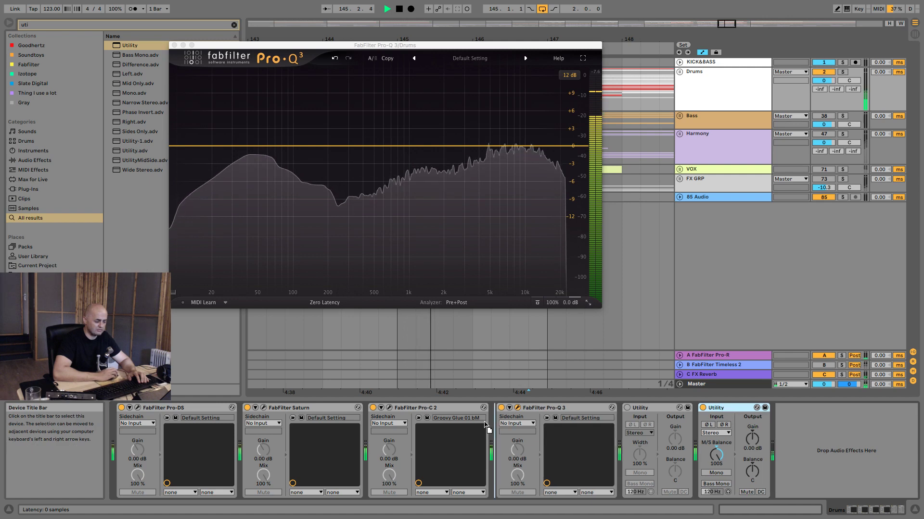
left_click_drag(689, 423, 630, 420)
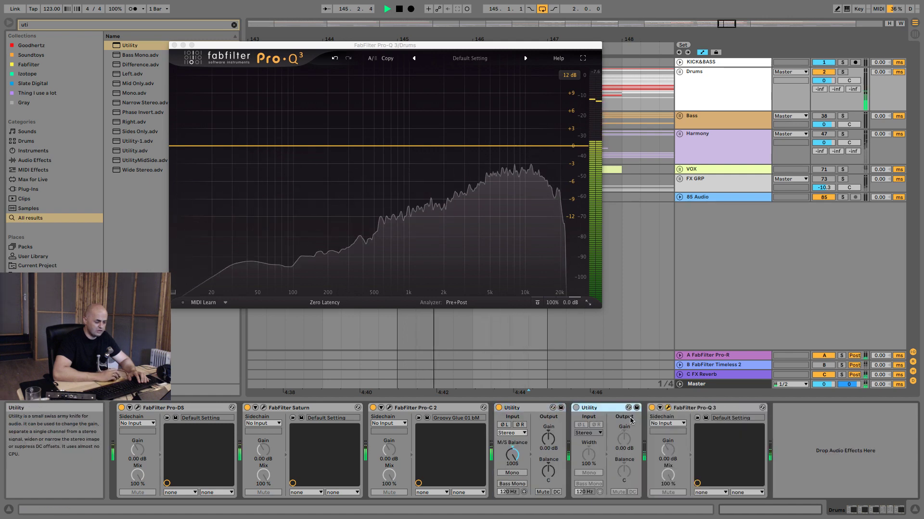
key("0")
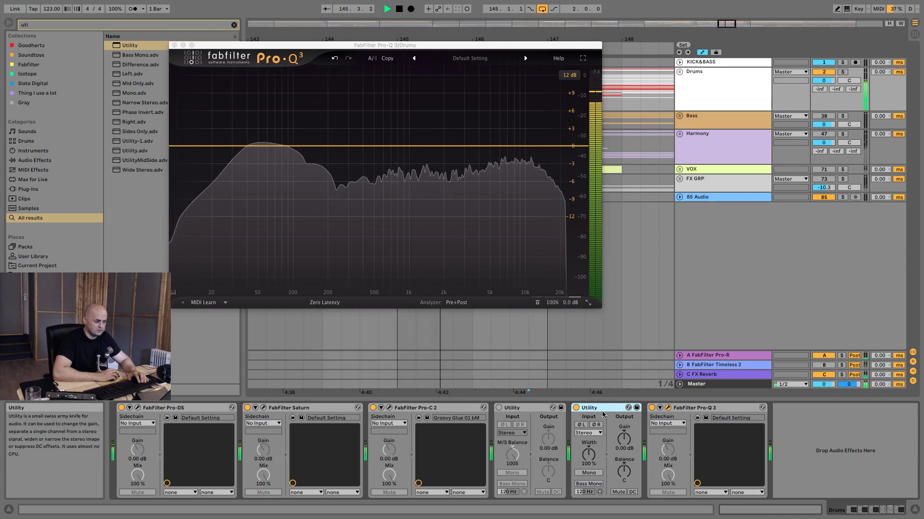
key("space")
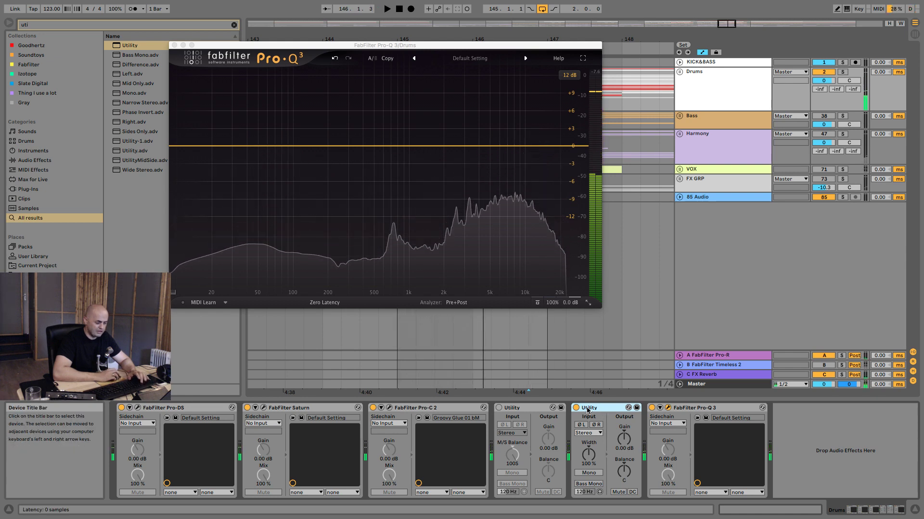
Step: Activate only the mid/side Utility, add a low-cut band in Pro-Q 3 and set its stereo placement to Side
key("0")
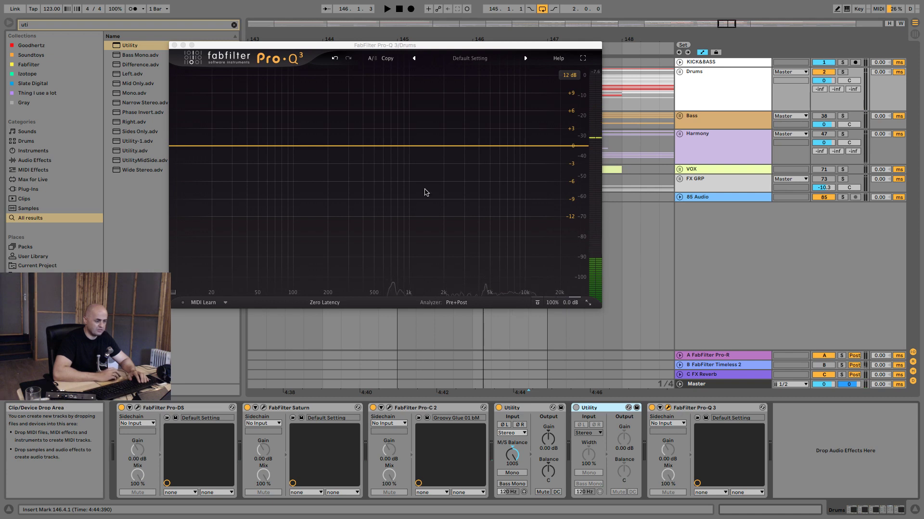
double_click(208, 183)
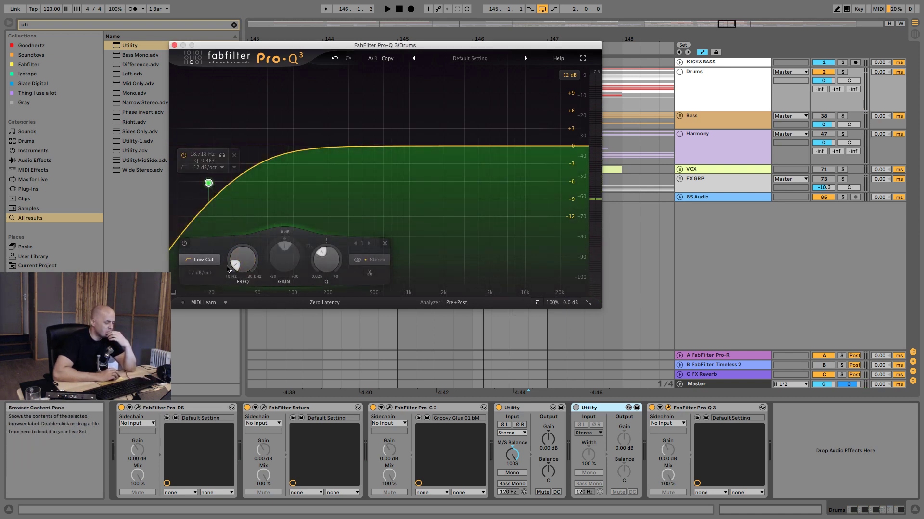
left_click(235, 169)
mouse_move(294, 230)
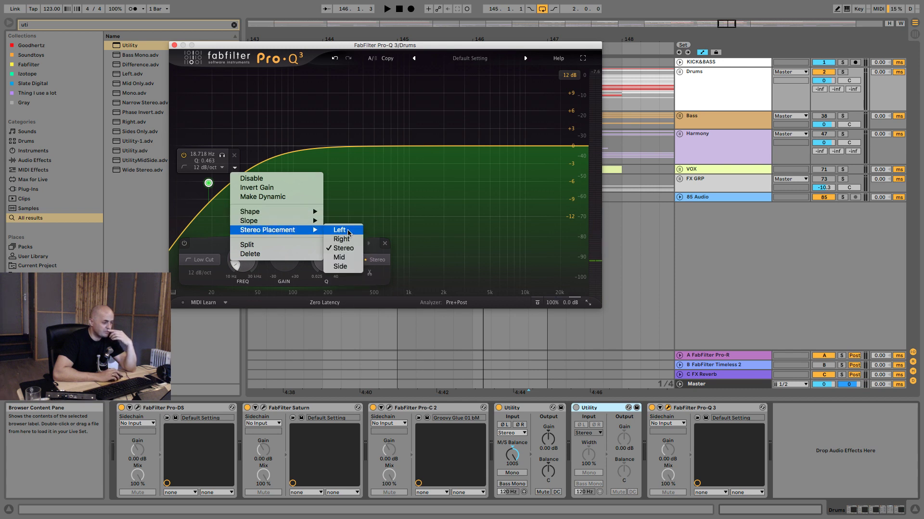
left_click(339, 267)
Step: Audition the side low cut during playback with sweeps up to about 8.3 kHz, stop, and leave it at about 141 Hz
key("space")
left_click_drag(208, 183, 313, 152)
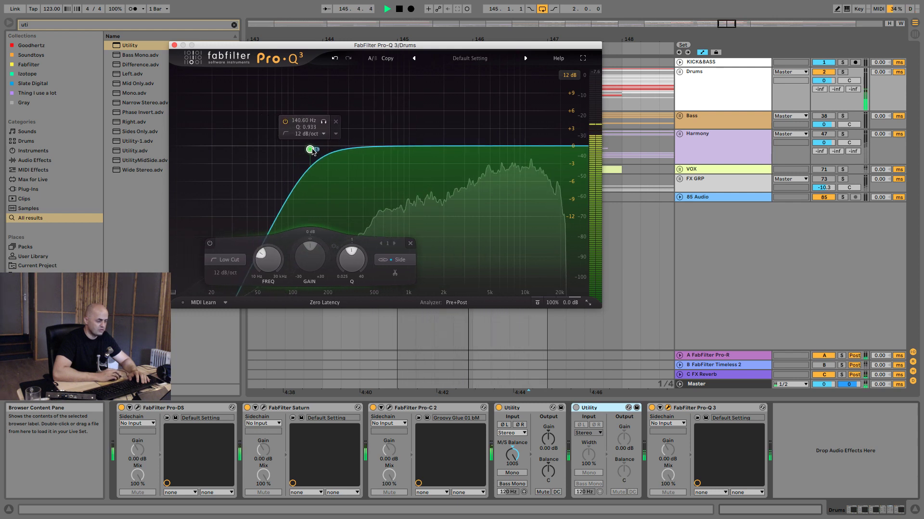
key("a")
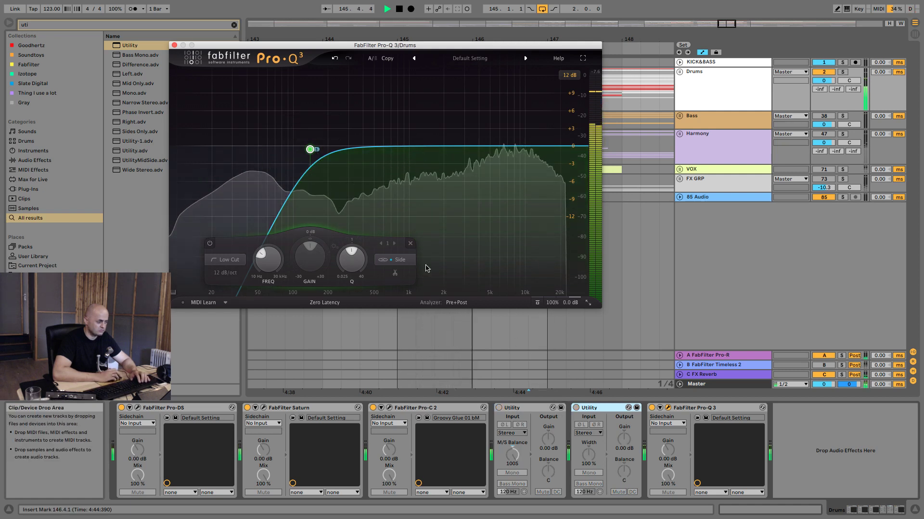
left_click_drag(310, 149, 328, 151)
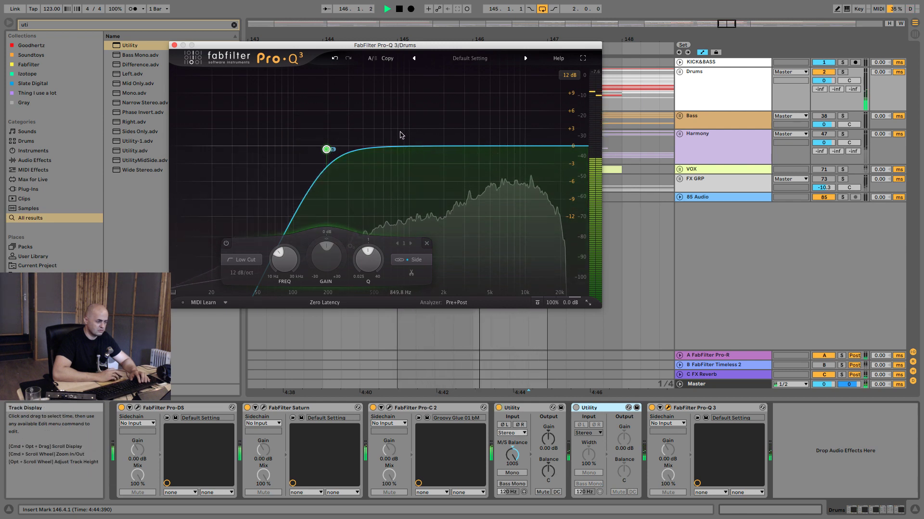
left_click_drag(326, 149, 498, 153)
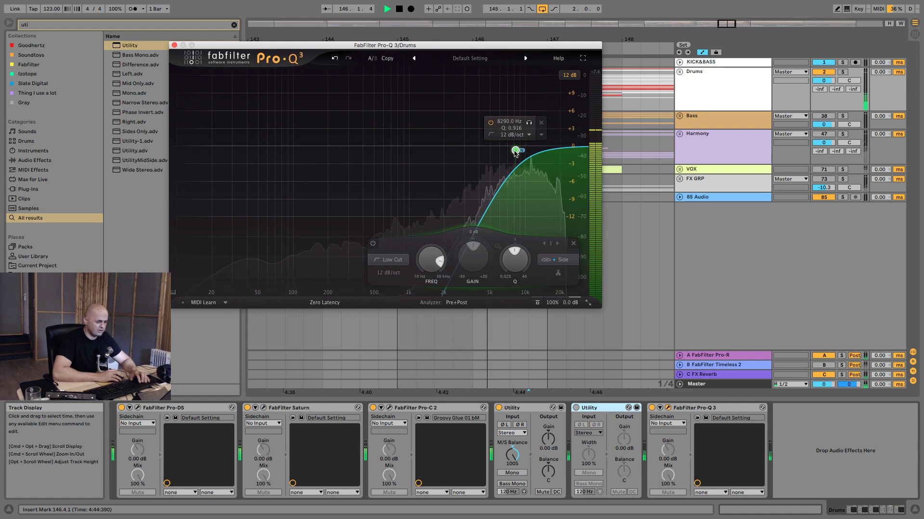
left_click_drag(515, 150, 332, 159)
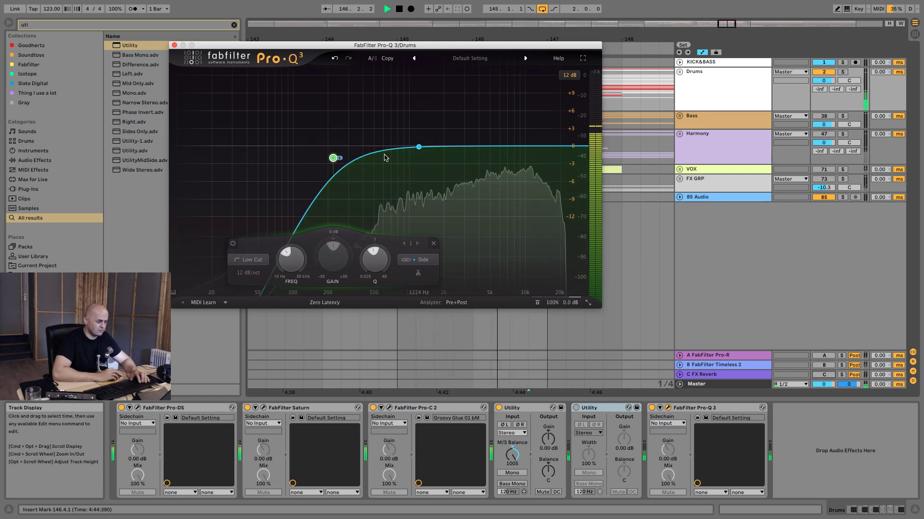
left_click(476, 178)
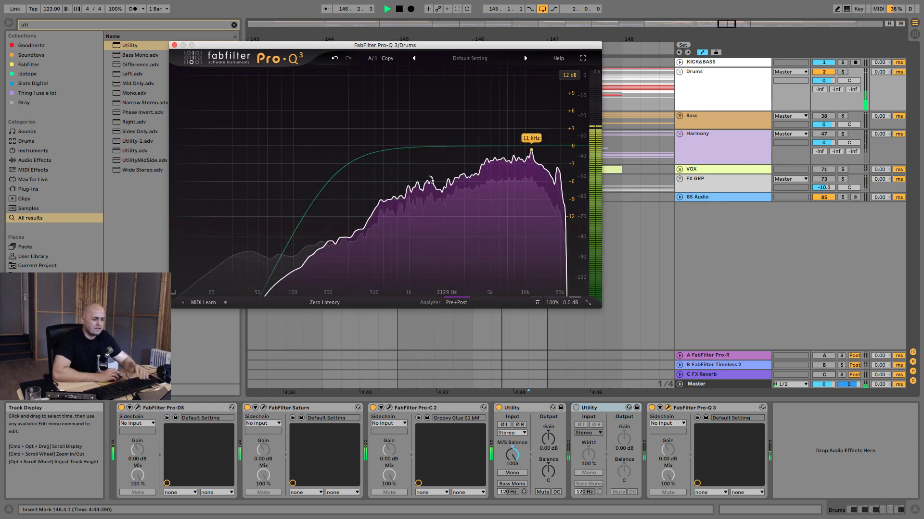
key("space")
left_click_drag(334, 158, 310, 157)
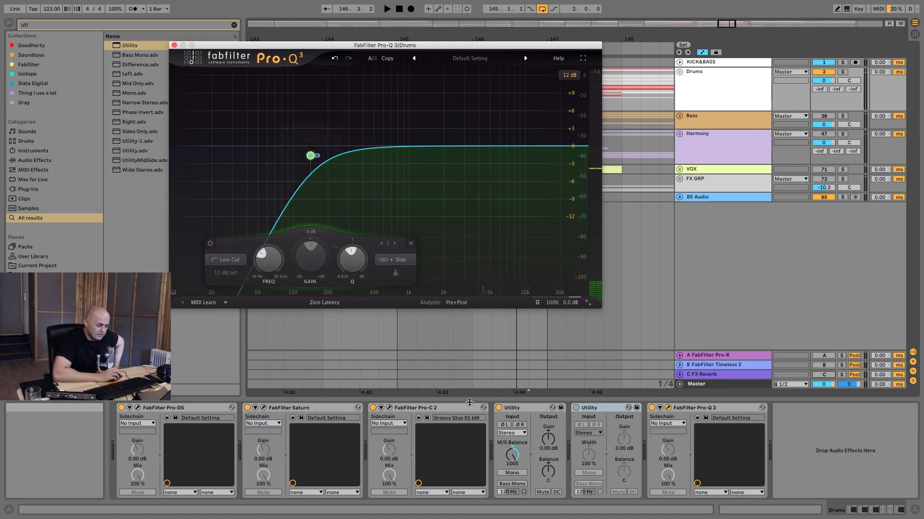
Step: Turn off the mid/side Utility, activate the second Utility, and play the drum loop briefly to view its spectrum
left_click(498, 408)
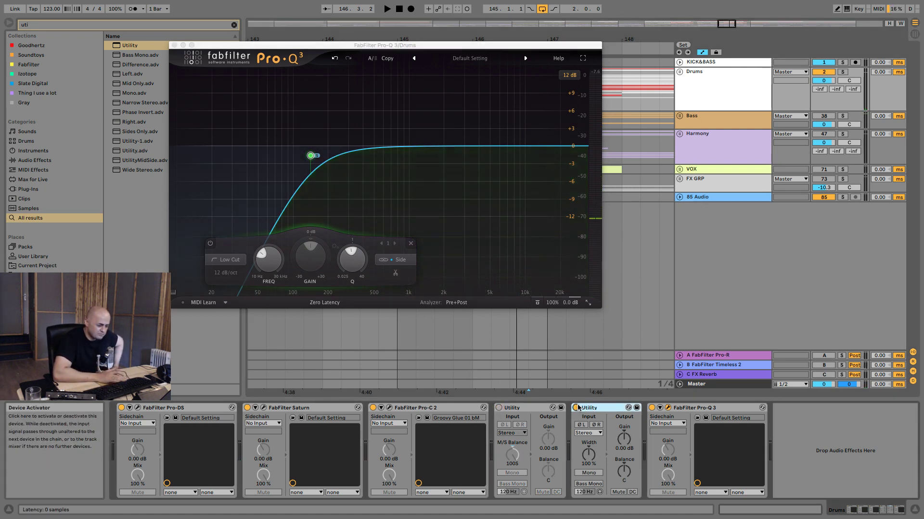
key("space")
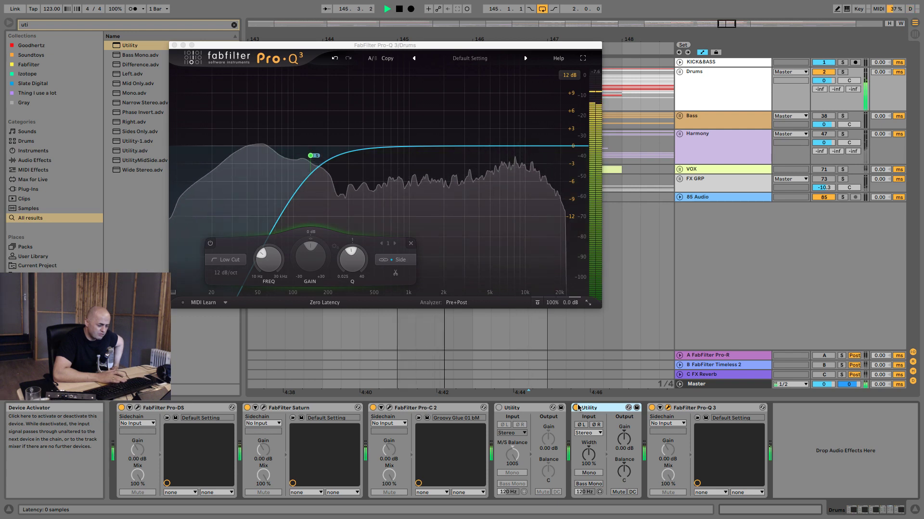
key("space")
Step: Discard a trial bell cut near 6 kHz, add a high shelf at about 13.6 kHz and set its stereo placement to Mid
double_click(499, 160)
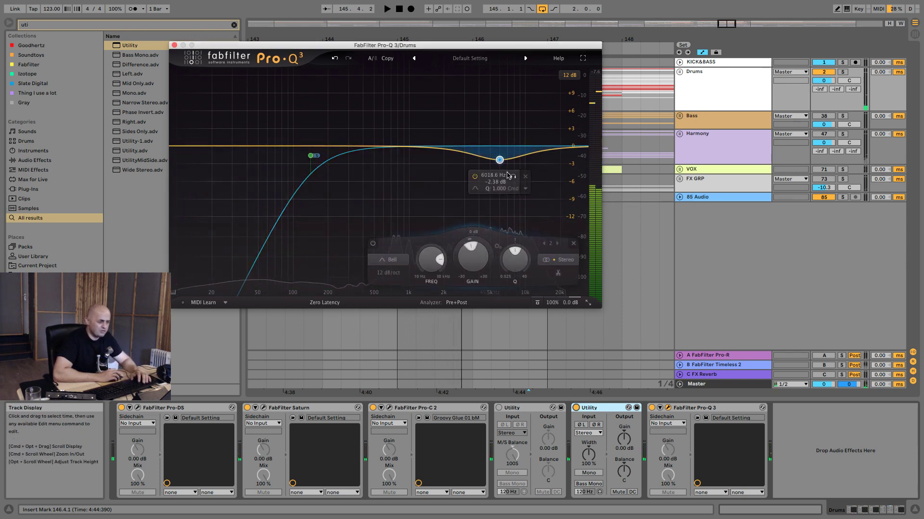
double_click(499, 159)
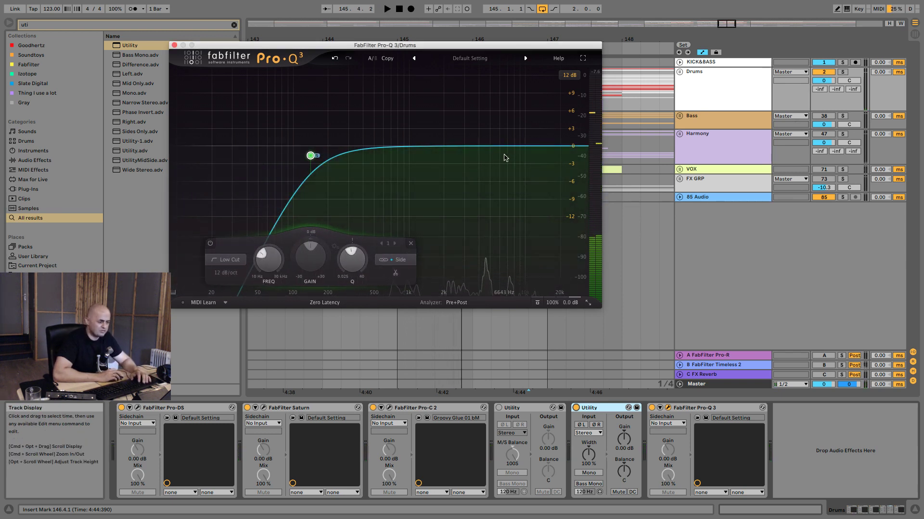
double_click(540, 156)
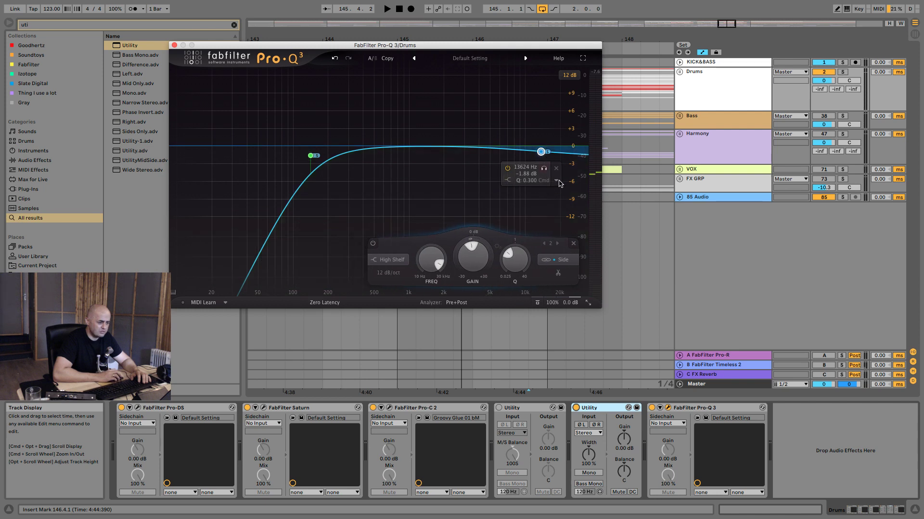
left_click(557, 181)
mouse_move(596, 244)
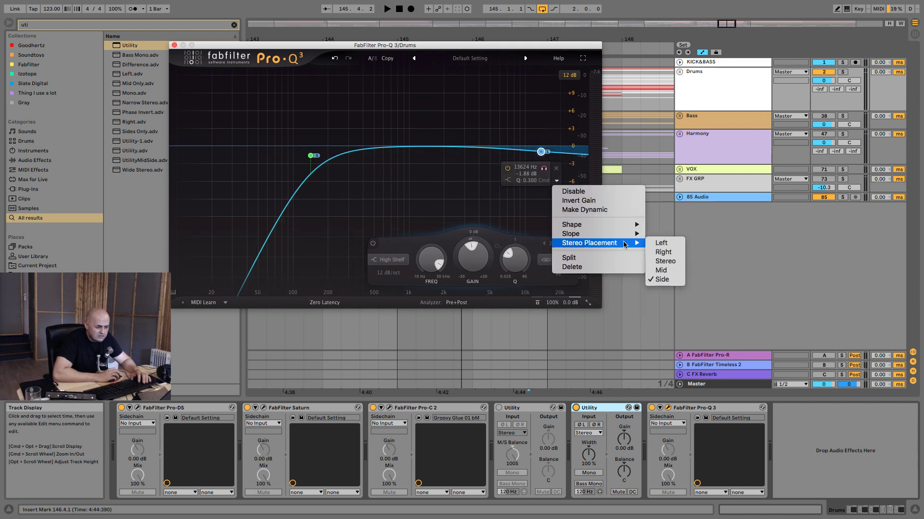
left_click(661, 271)
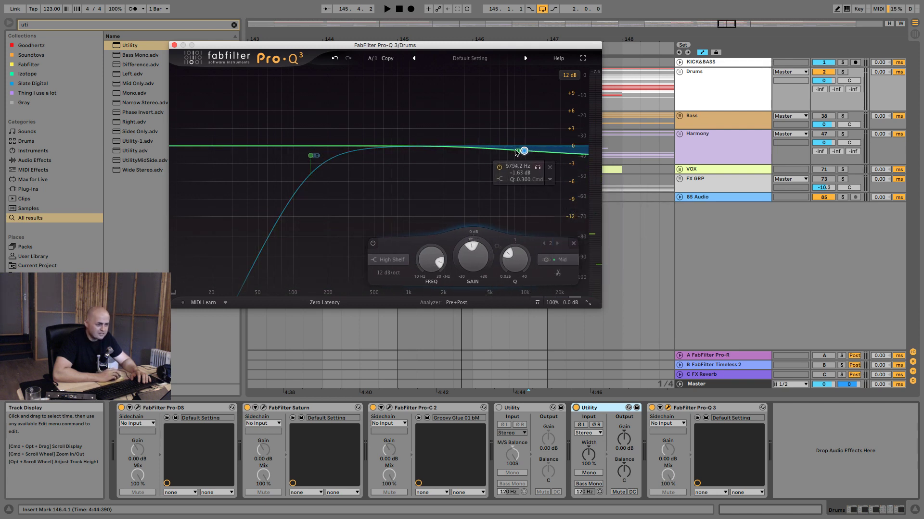
Step: Make the mid high shelf dynamic and, during playback, tune it to about 4.9 kHz with about -1.75 dB gain
left_click_drag(515, 151, 493, 152)
left_click(508, 179)
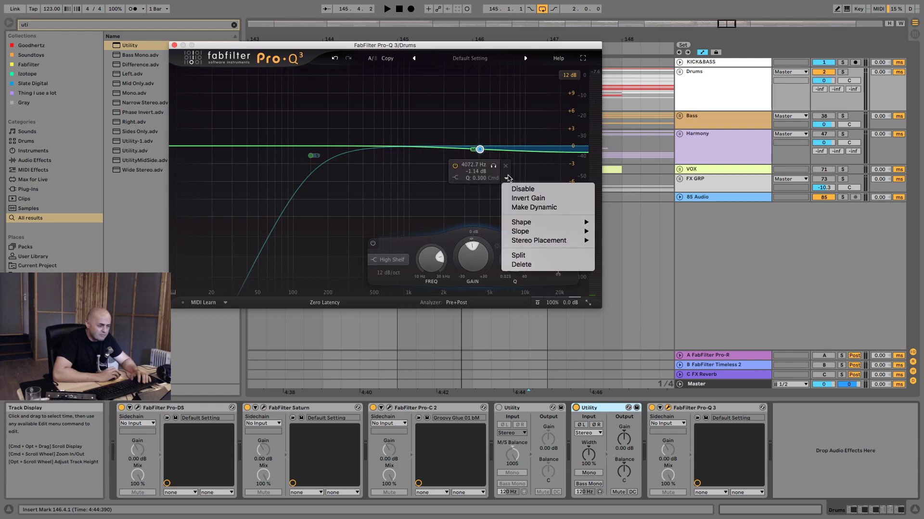
left_click(530, 204)
left_click_drag(480, 153, 478, 148)
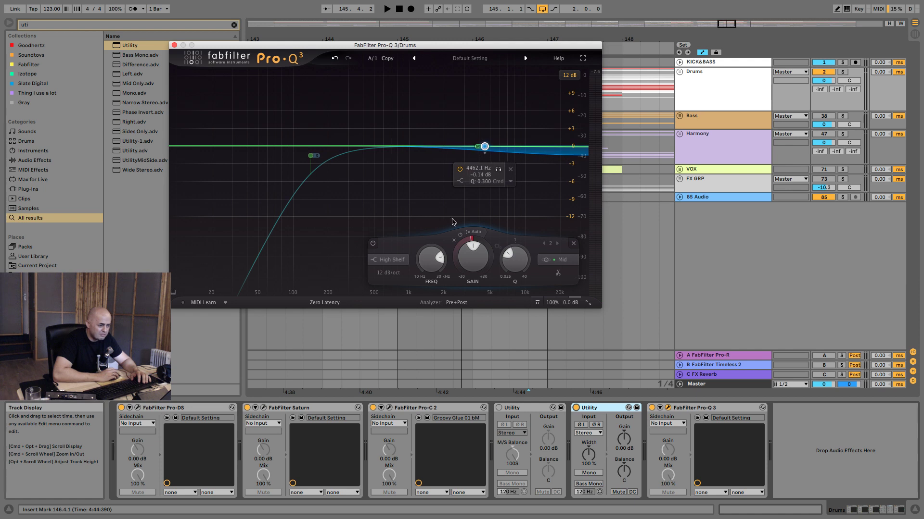
mouse_move(469, 239)
key("space")
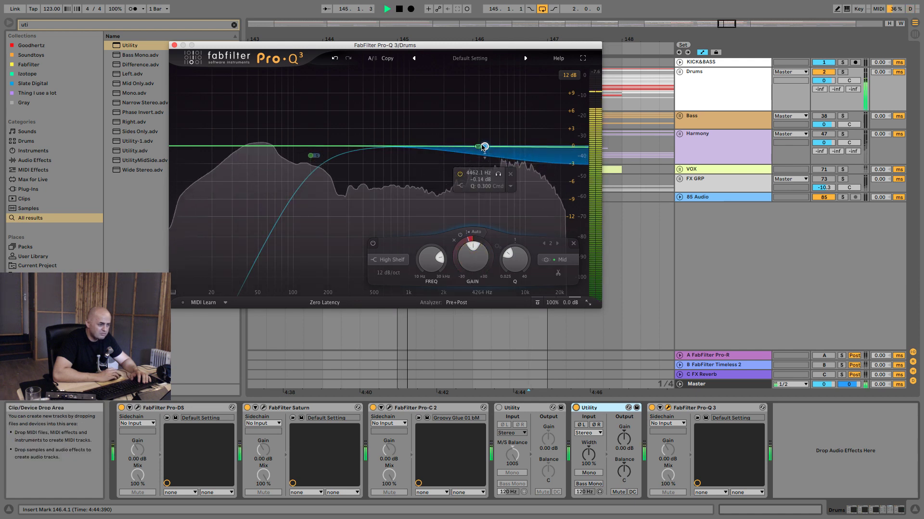
left_click_drag(485, 147, 490, 158)
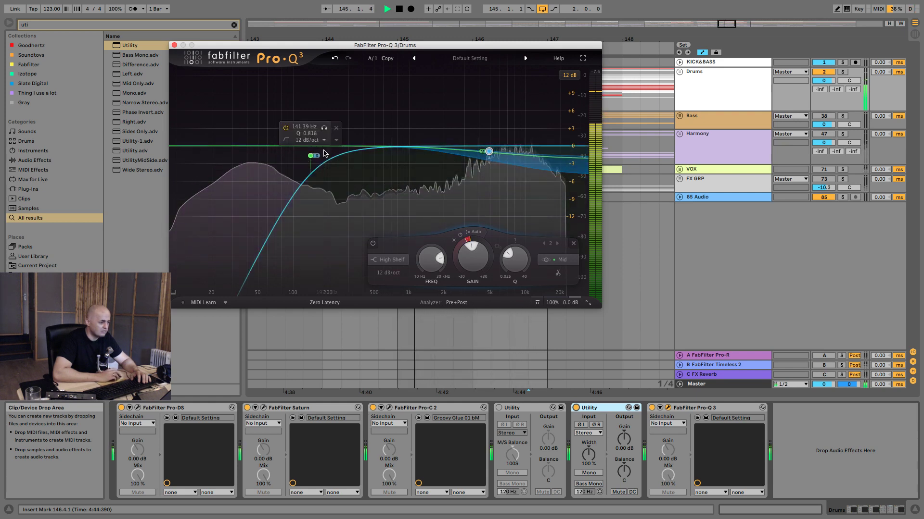
Step: Add a mid bell cut at about 163 Hz with about -4.15 dB gain and a Q of about 1.65
double_click(256, 156)
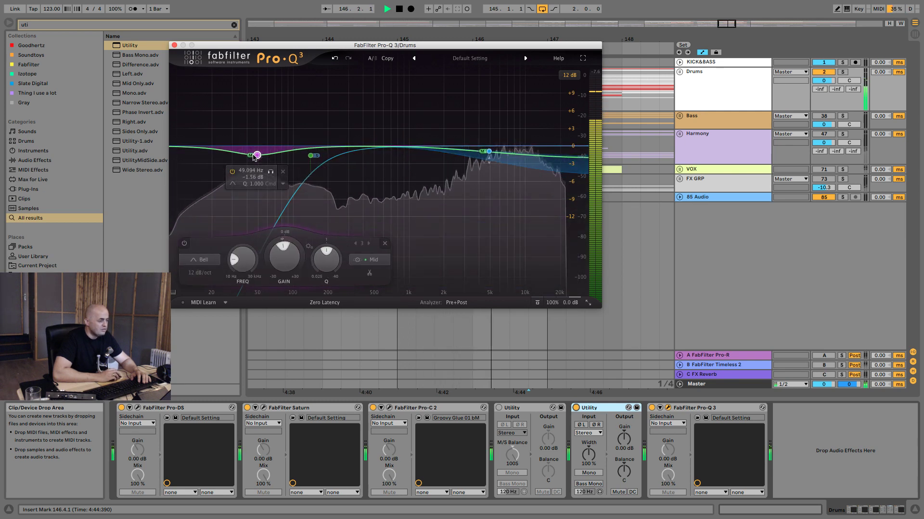
mouse_move(257, 159)
left_mouse_down()
mouse_move(231, 136)
mouse_move(245, 154)
left_mouse_up()
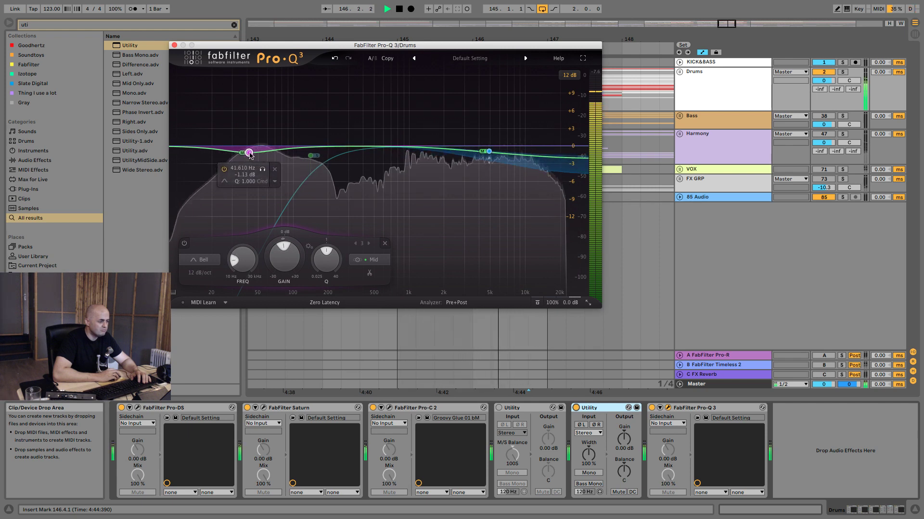
left_click_drag(250, 152, 331, 200)
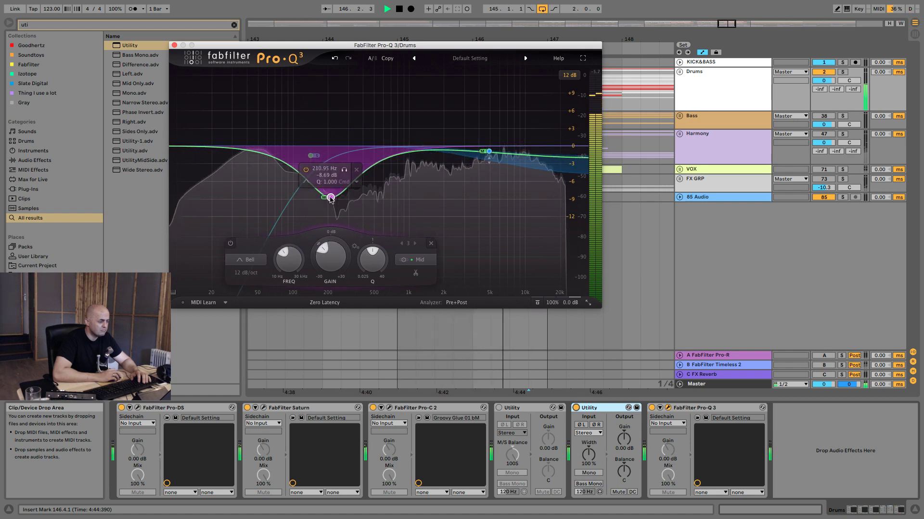
left_click_drag(331, 197, 318, 172)
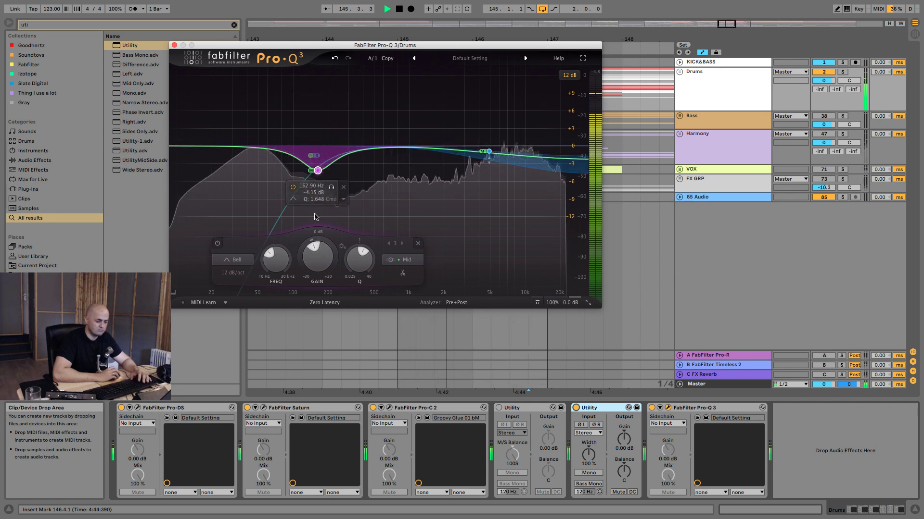
Step: Compare the drums with Pro-Q 3 bypassed and active, stop playback, and inspect the mid bell and side low cut
left_click(651, 408)
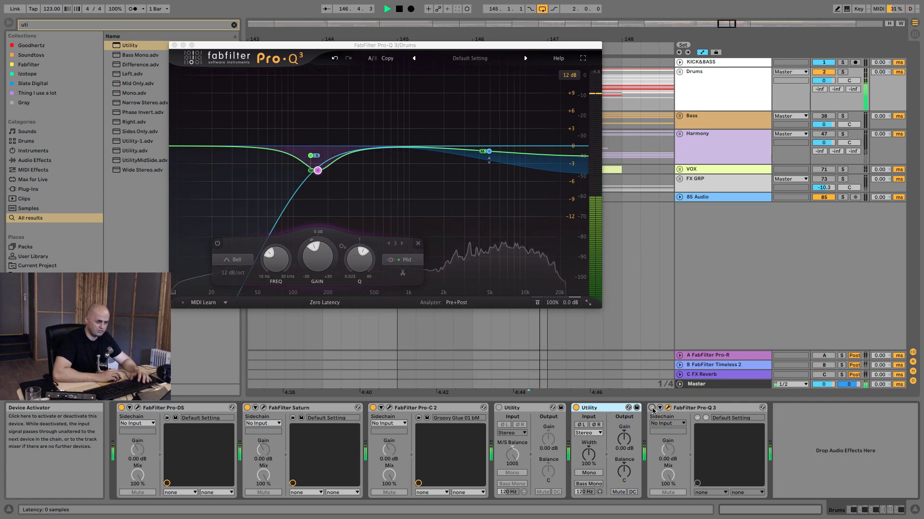
left_click(651, 408)
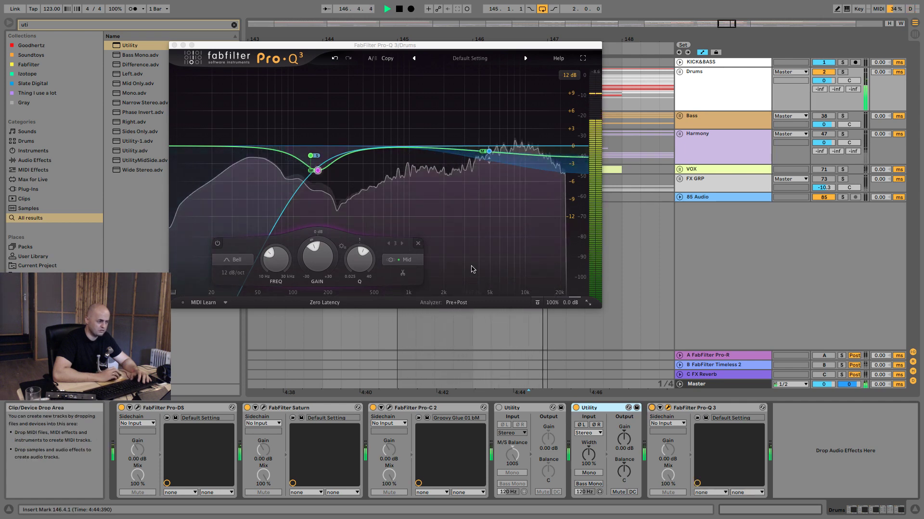
key("space")
left_click(319, 170)
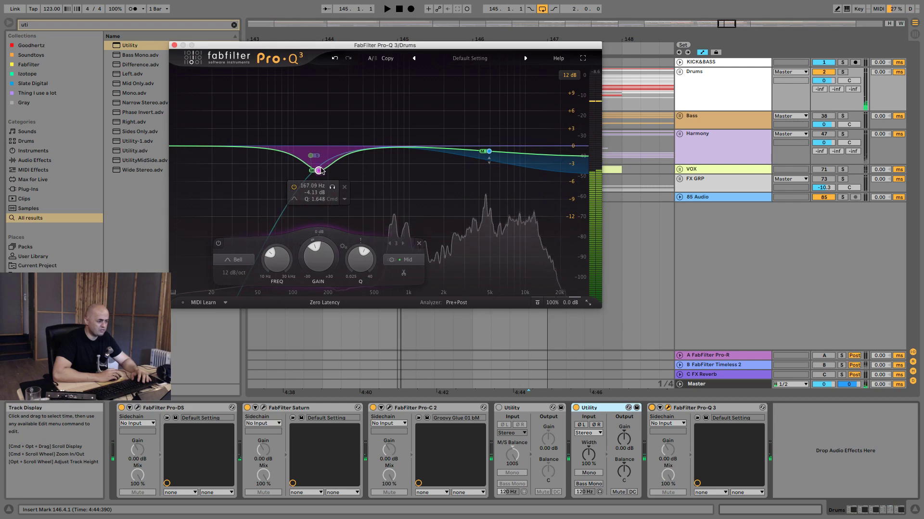
mouse_move(311, 155)
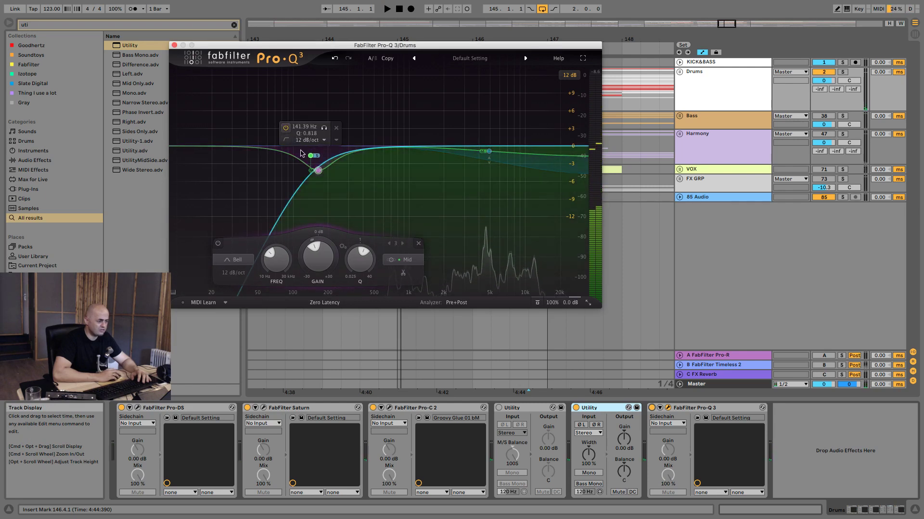
Step: Try a stereo bell boost of about 0.6 dB near 41 Hz during playback, delete the band and stop
key("space")
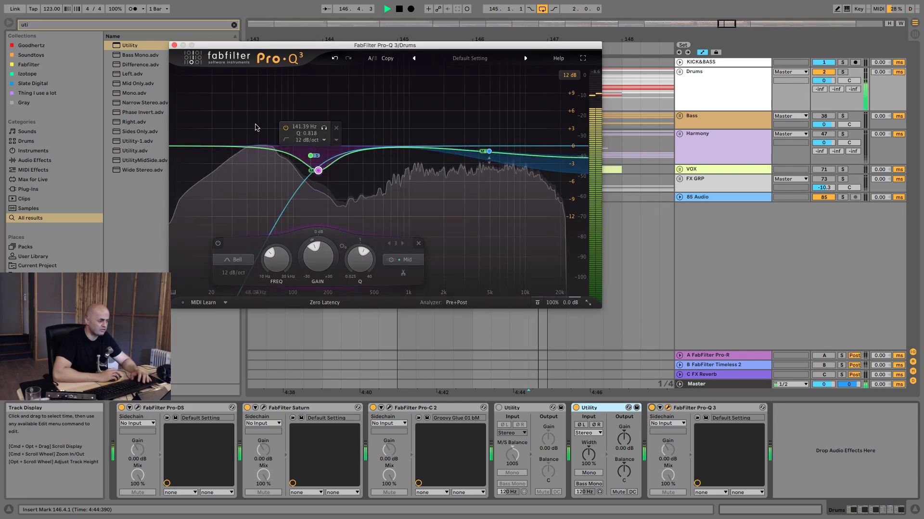
double_click(256, 131)
left_click_drag(258, 133, 248, 143)
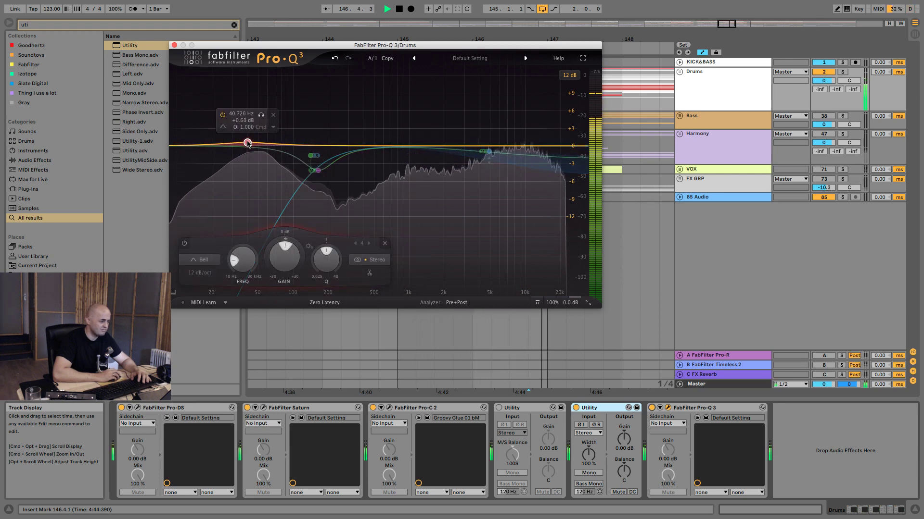
left_click(273, 114)
key("space")
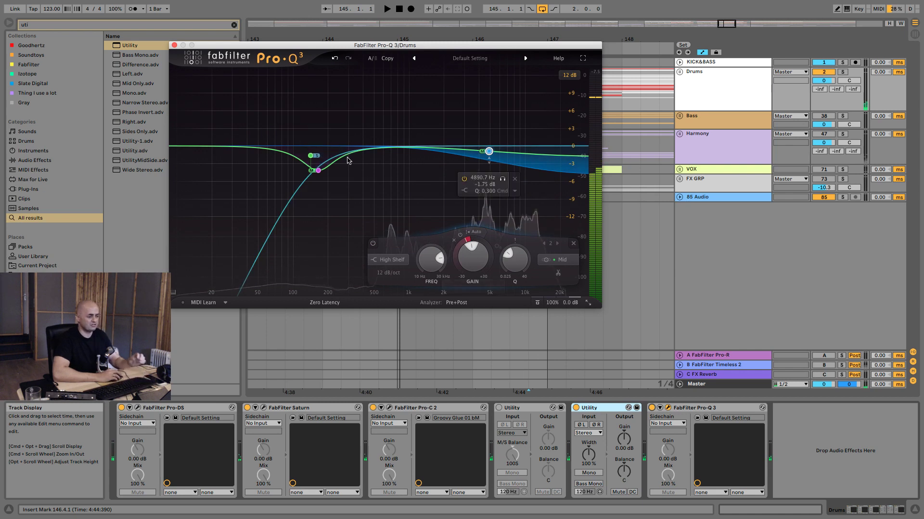
Step: Close the Pro-Q 3 window and delete both Utility devices from the Drums group's effect chain
left_click(175, 45)
left_click(532, 410)
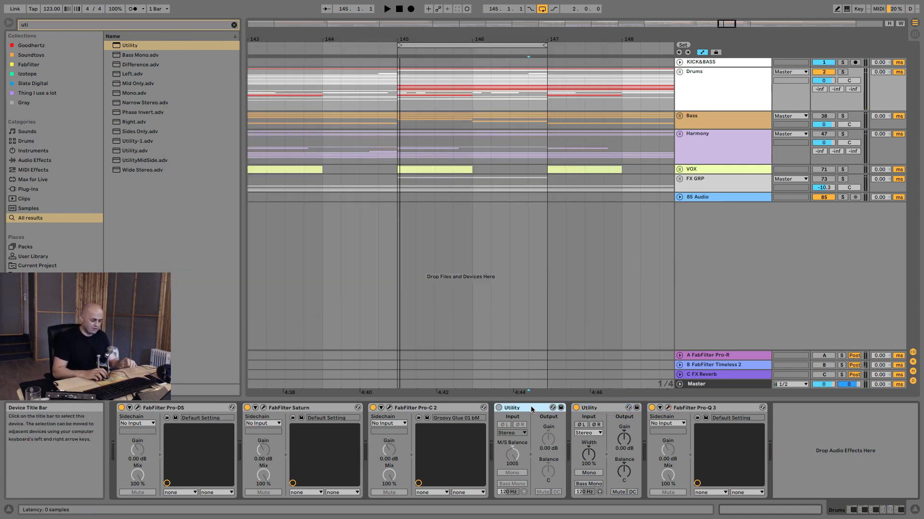
key("Delete")
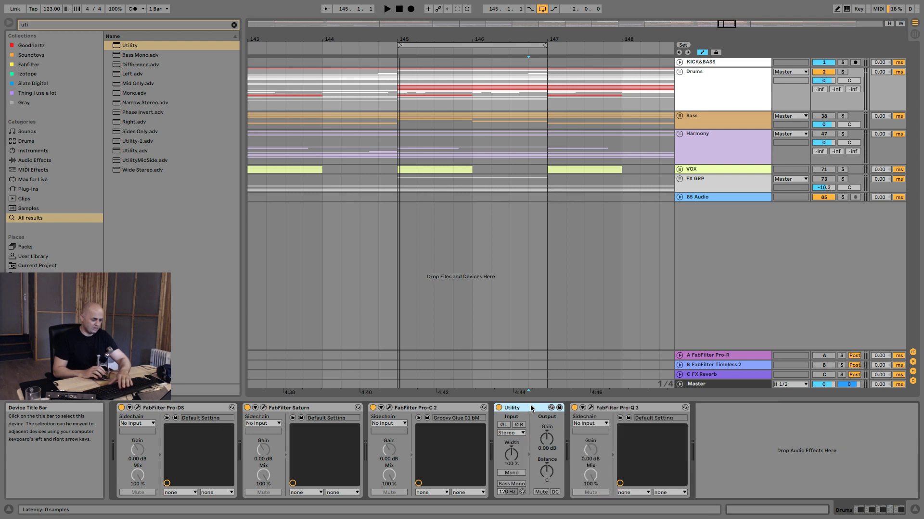
key("Delete")
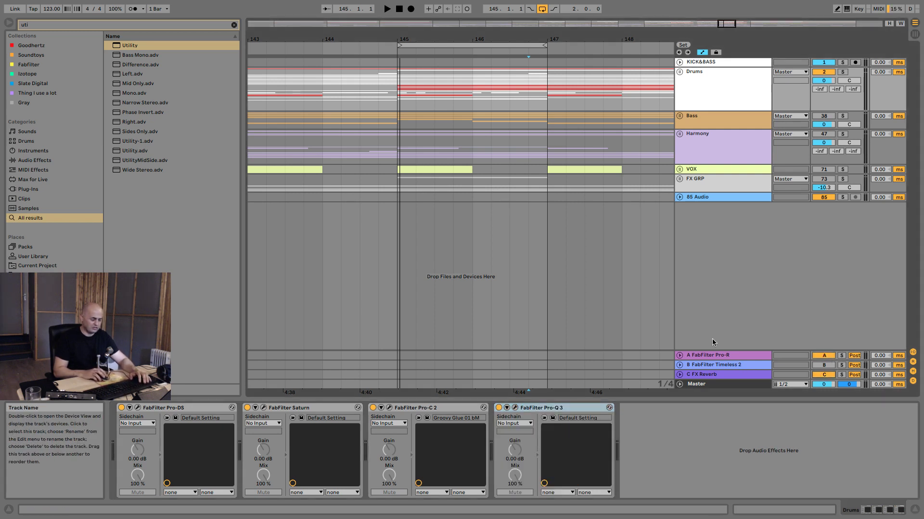
Step: Play the drums briefly, then collapse the Upbeat group and expand the Claps Other on beat group
key("space")
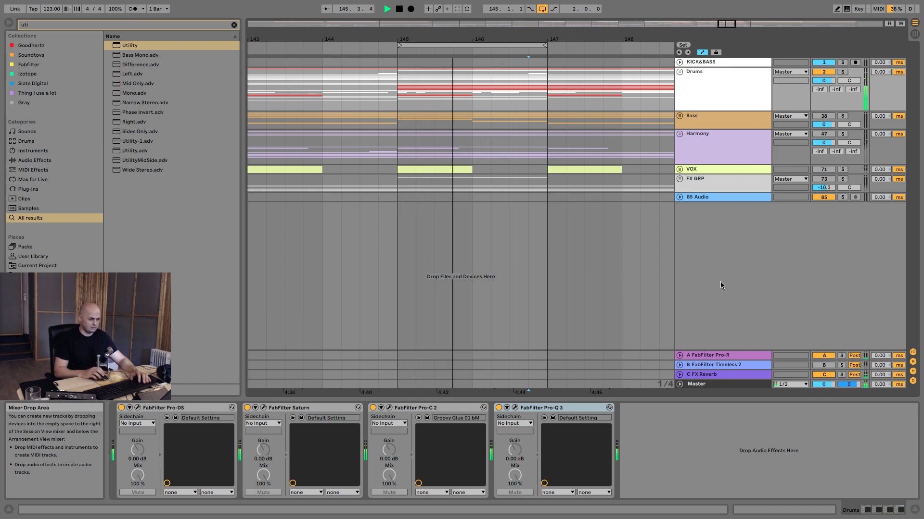
key("space")
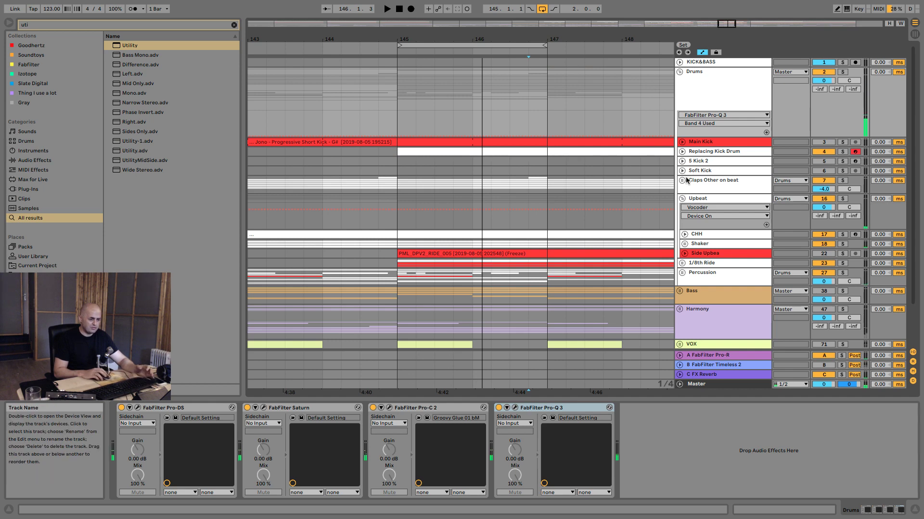
left_click(682, 198)
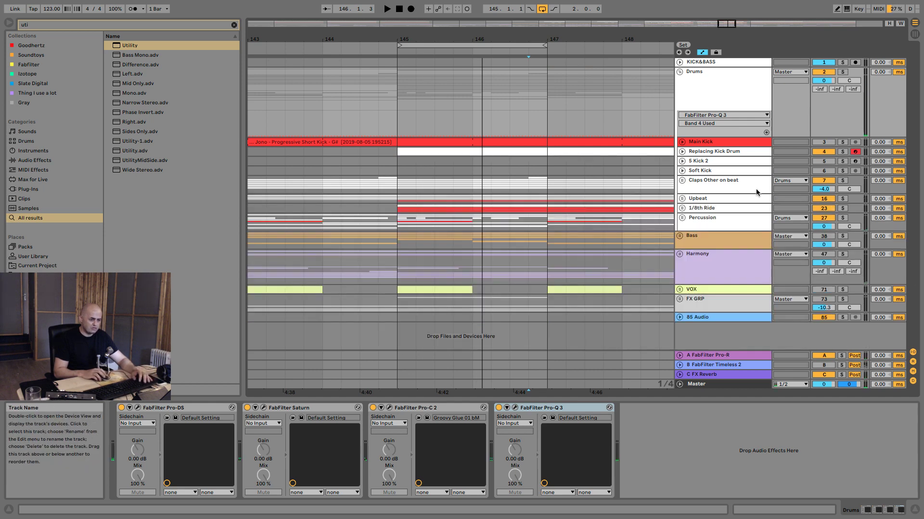
left_click(690, 186)
left_click(682, 182)
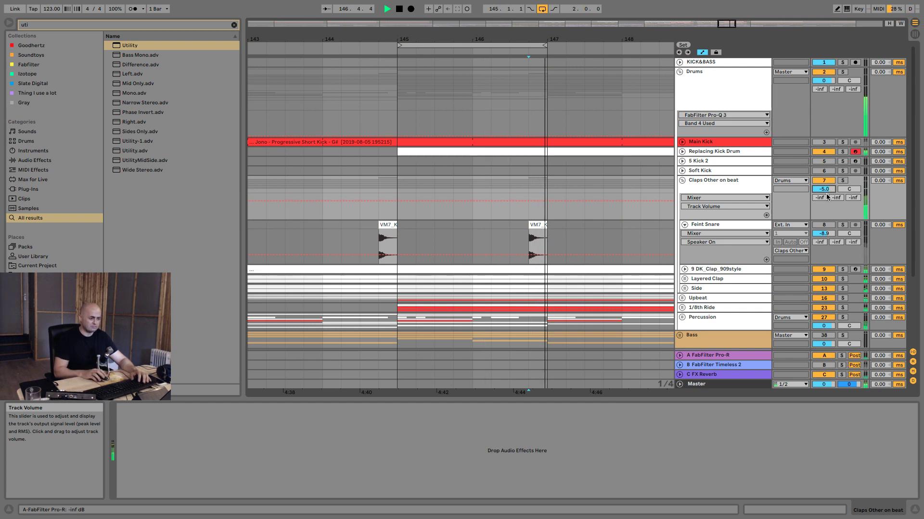
Step: Set the Claps Other on beat volume to -5.0 dB and the Feint Snare volume to -10.9 dB during playback
key("space")
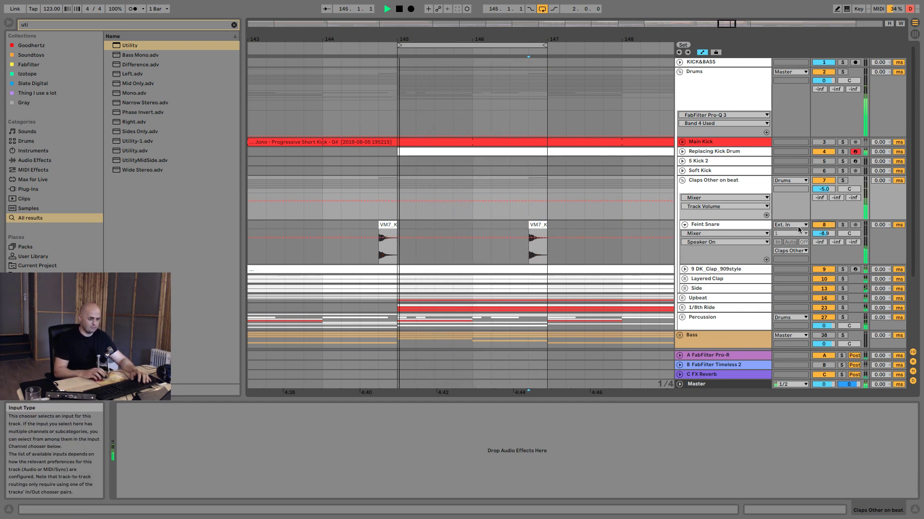
left_click(737, 224)
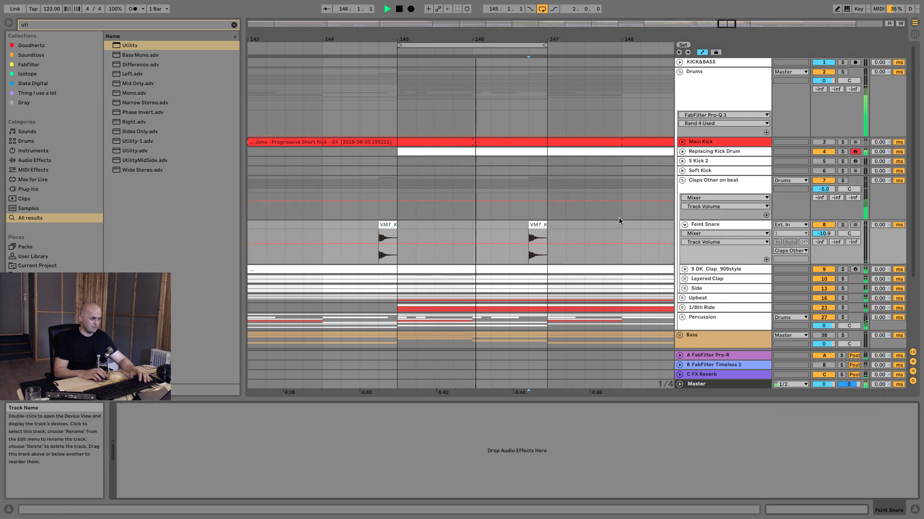
key("space")
Step: Load FabFilter Pro-Q 3 from the FabFilter collection onto the Feint Snare track
left_click(234, 25)
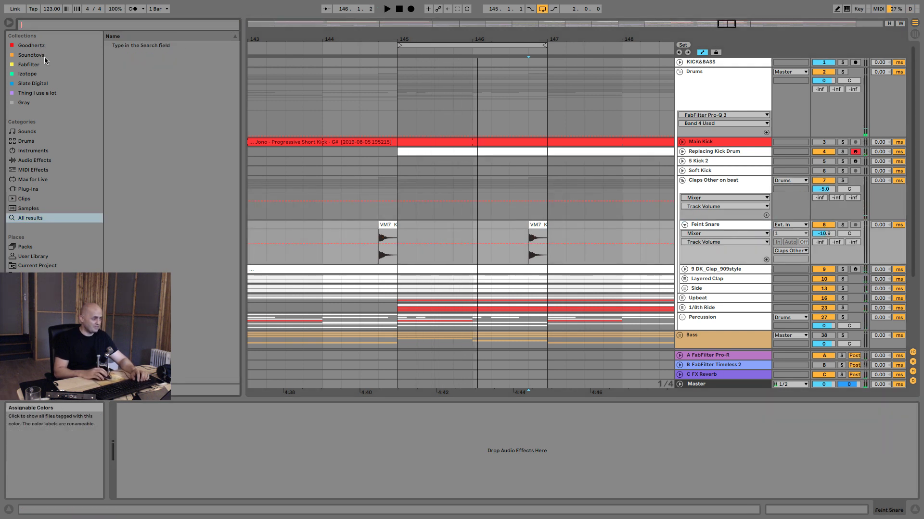
left_click(35, 94)
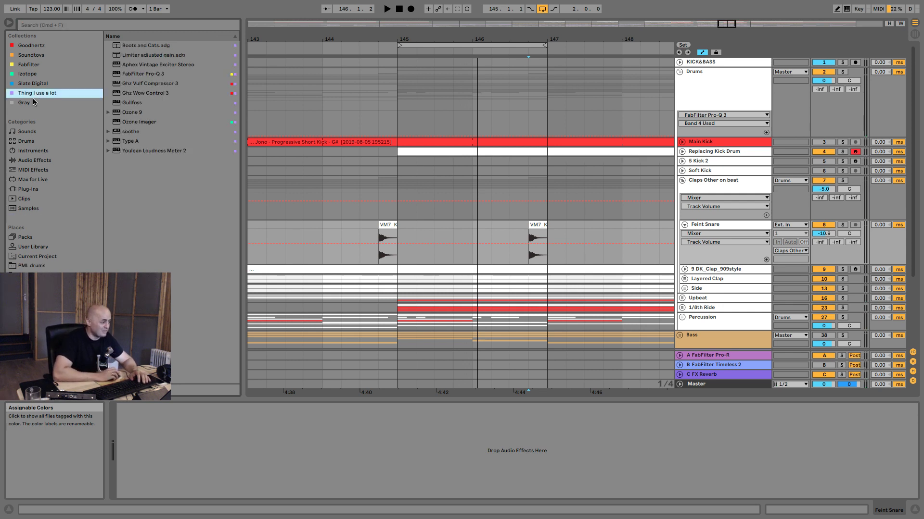
left_click(26, 64)
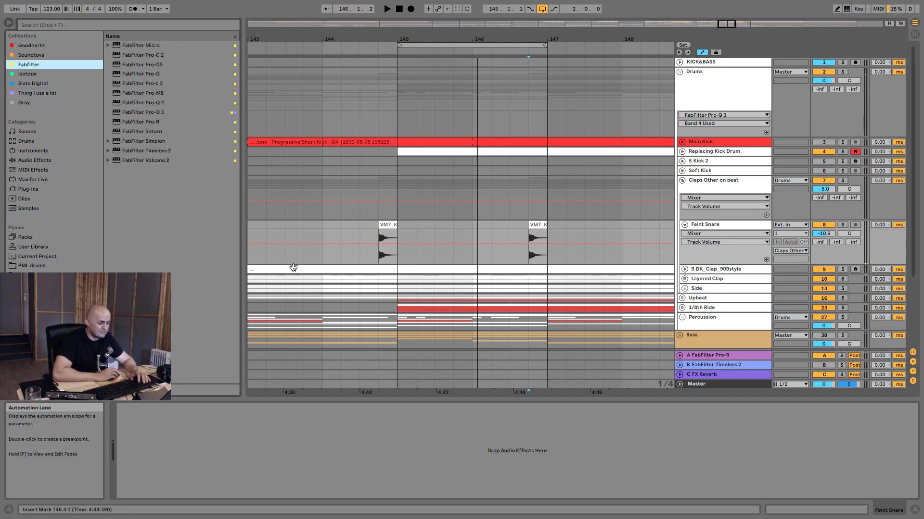
left_click_drag(145, 112, 145, 113)
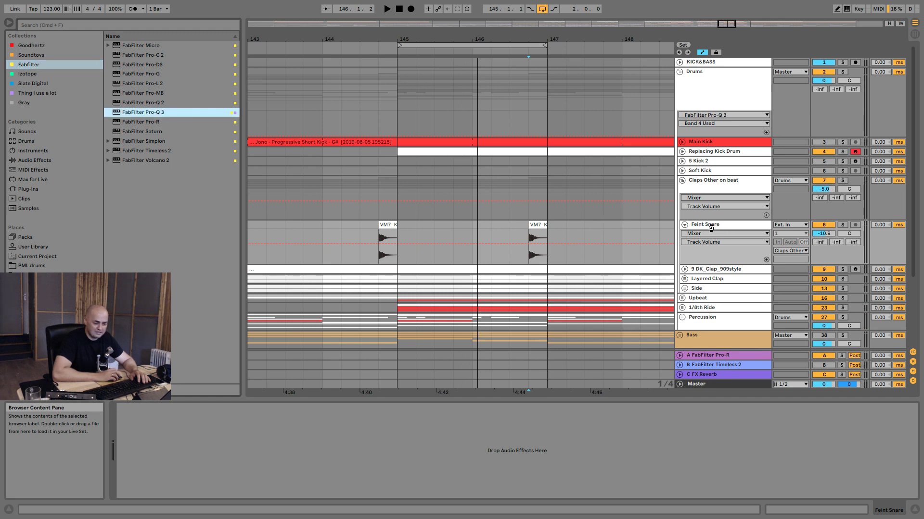
left_click_drag(711, 227, 711, 227)
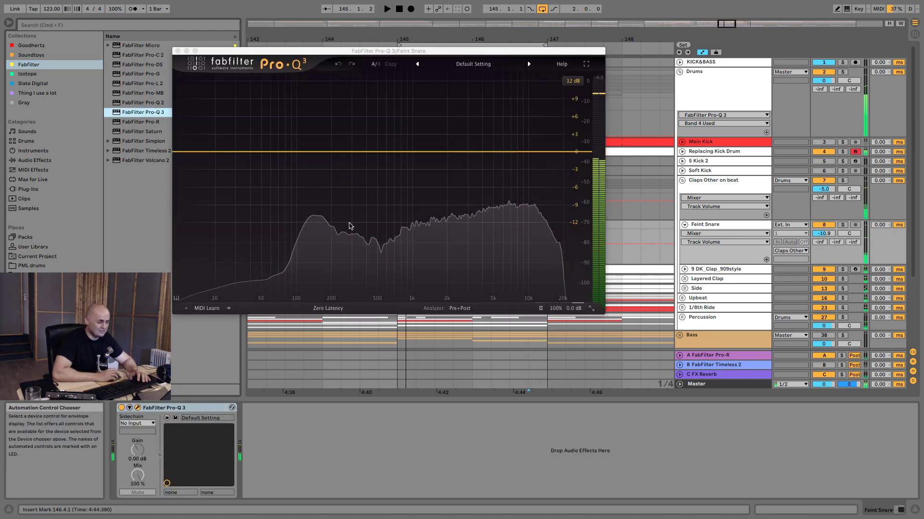
Step: Add a 48 dB/oct low cut near 100 Hz to the Feint Snare's Pro-Q 3 during playback
double_click(193, 199)
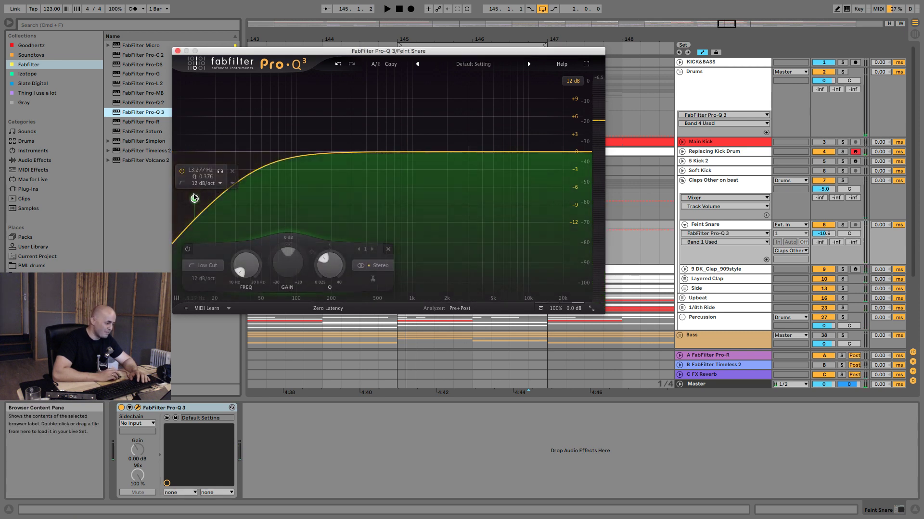
left_click(221, 183)
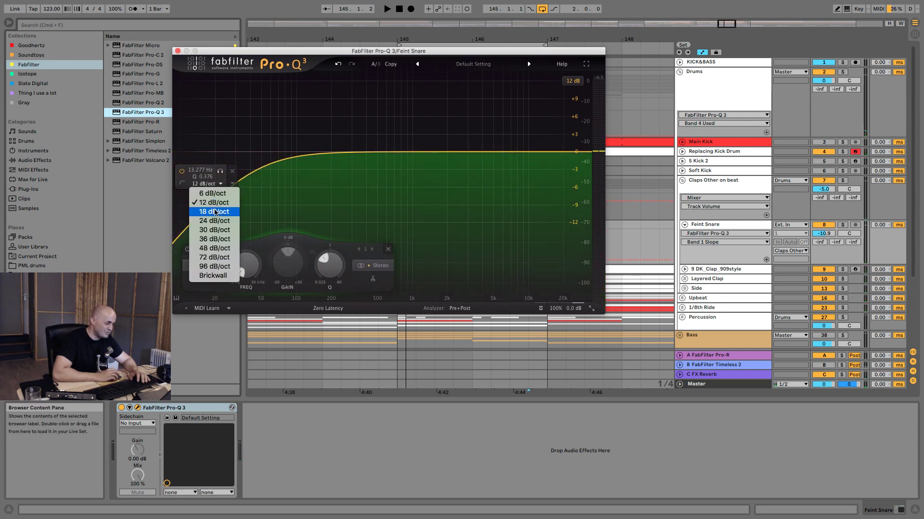
left_click(214, 248)
key("space")
left_click_drag(194, 199, 296, 163)
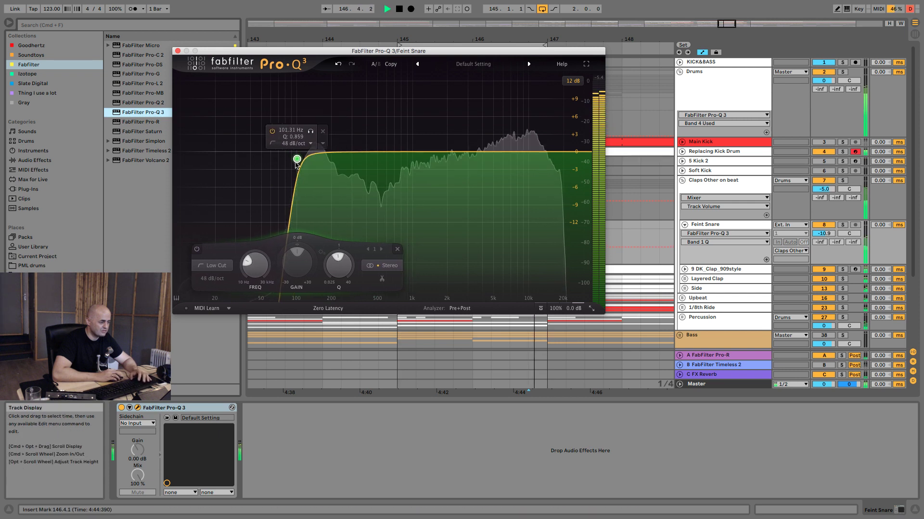
Step: Add a bell boost of about 2.95 dB near 162 Hz and a high shelf of about -4.98 dB near 5.5 kHz
double_click(320, 133)
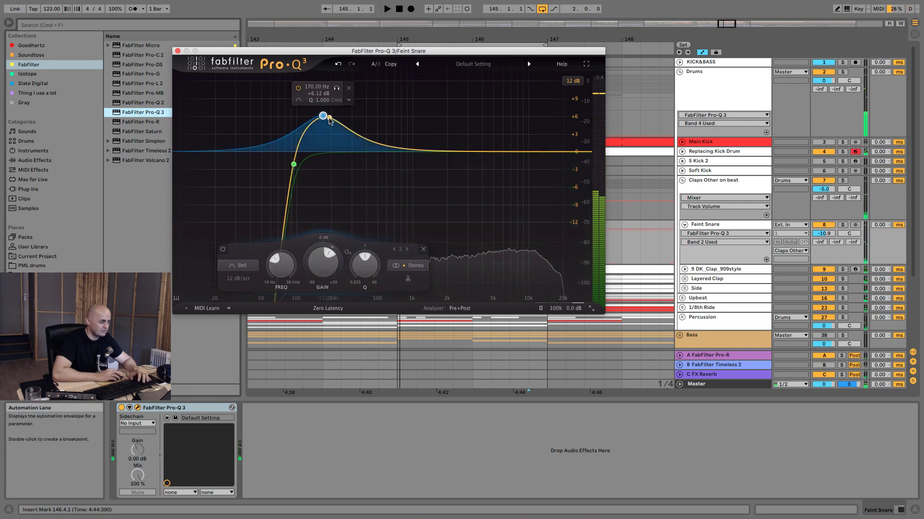
left_click_drag(321, 132, 320, 134)
key("space")
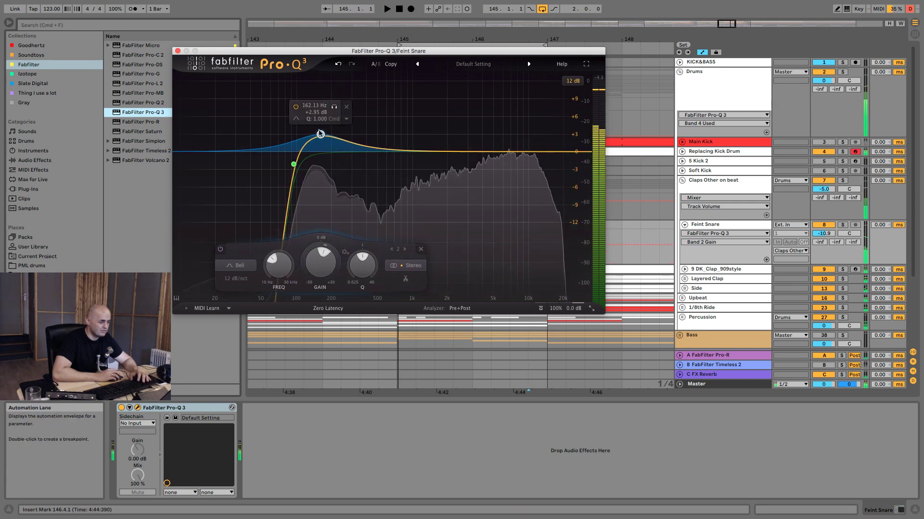
left_click_drag(546, 165, 494, 168)
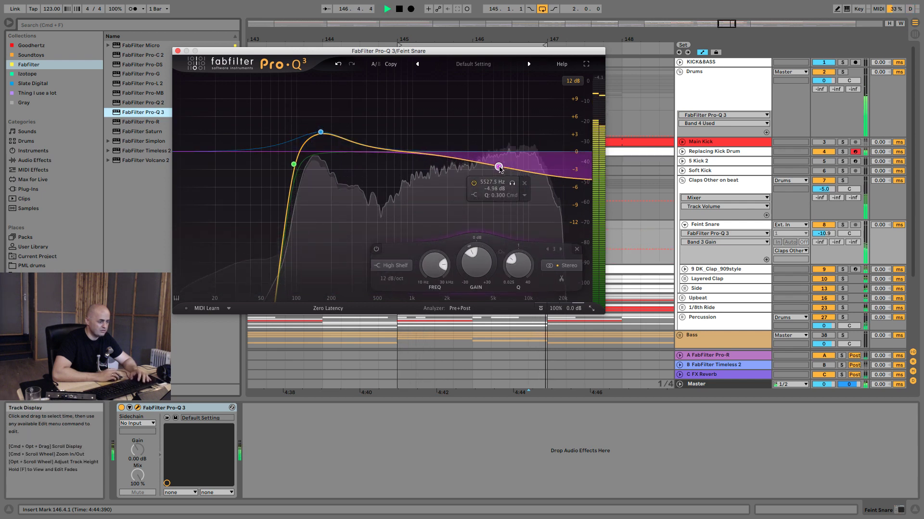
Step: Try sending the Feint Snare to the C FX Reverb return at 0 dB and about -13.4 dB
left_click(853, 242)
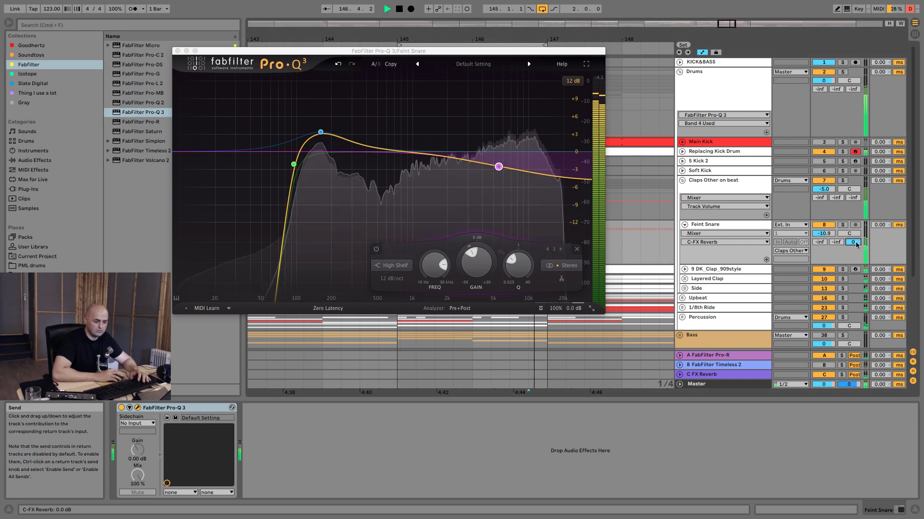
left_click_drag(856, 245, 856, 270)
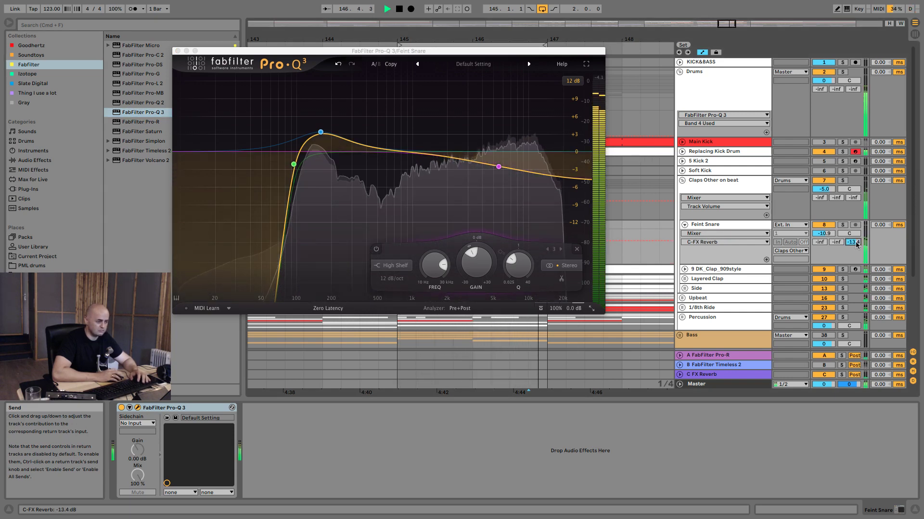
left_click_drag(856, 244, 855, 274)
Step: Lower the Feint Snare track volume to -15.4 dB, stop playback and close the Pro-Q 3 window
left_click_drag(823, 234, 823, 232)
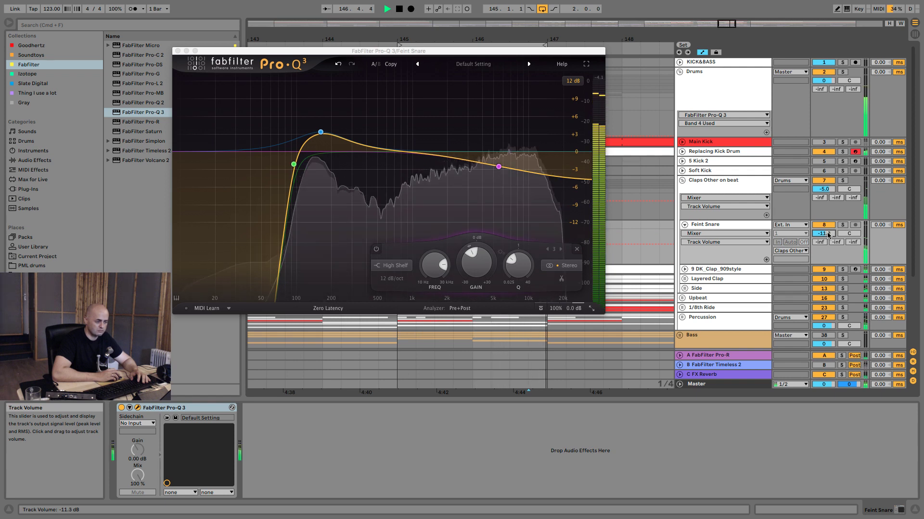
left_click_drag(827, 234, 827, 246)
key("space")
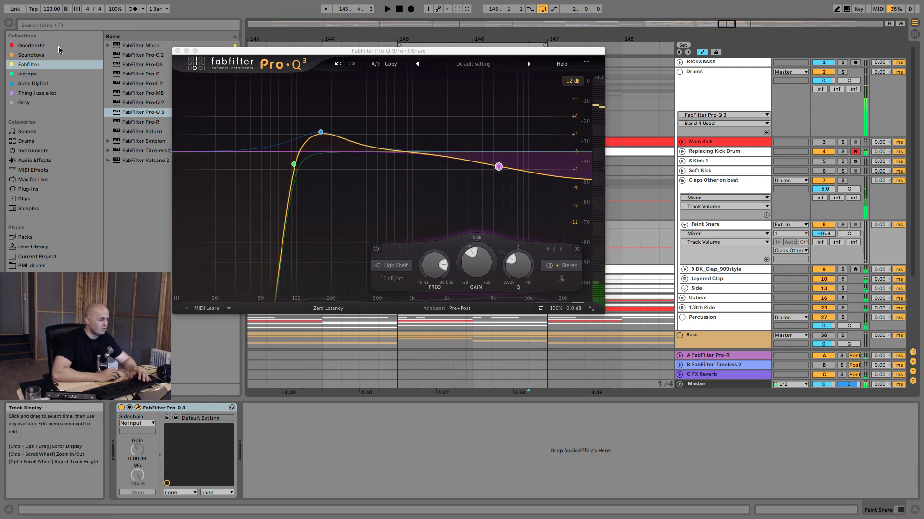
left_click(177, 50)
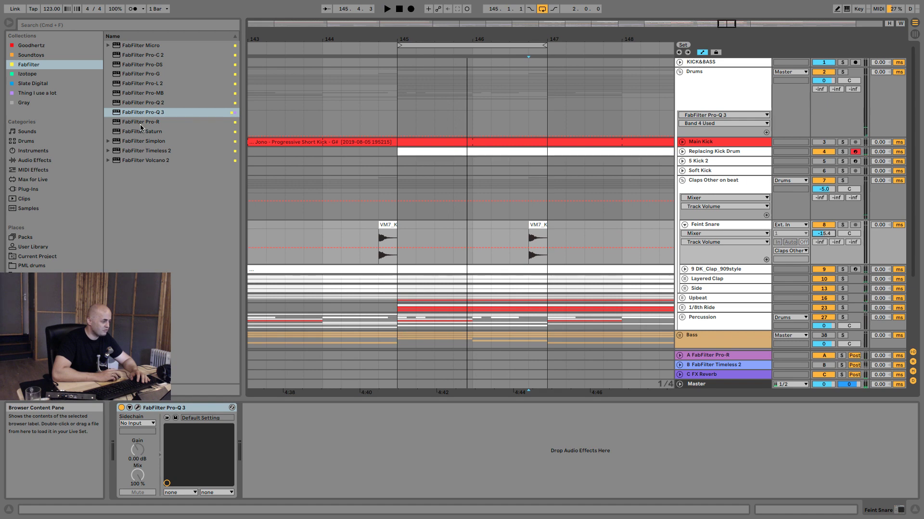
Step: Add FabFilter Pro-R to the Feint Snare track with a 3.90 s space and about 26% mix, then close its window
left_click_drag(141, 127, 295, 184)
left_click_drag(528, 241, 528, 242)
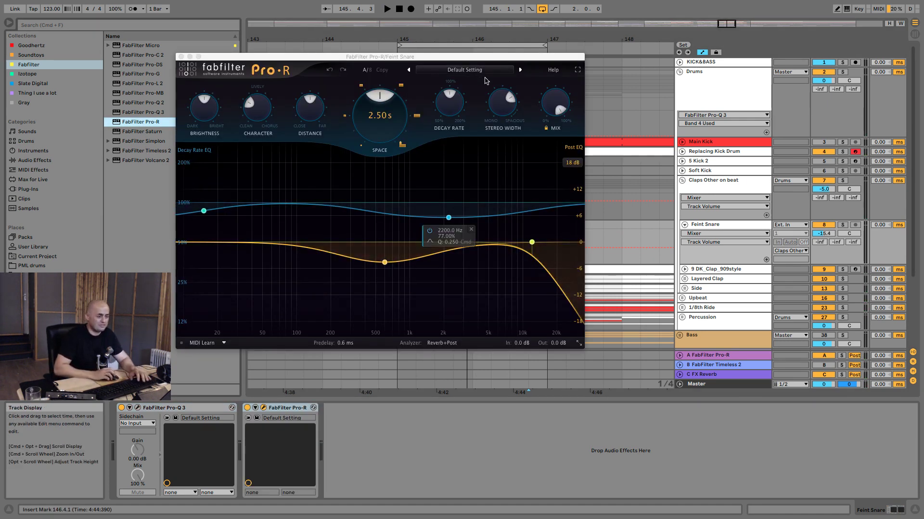
left_click(558, 112)
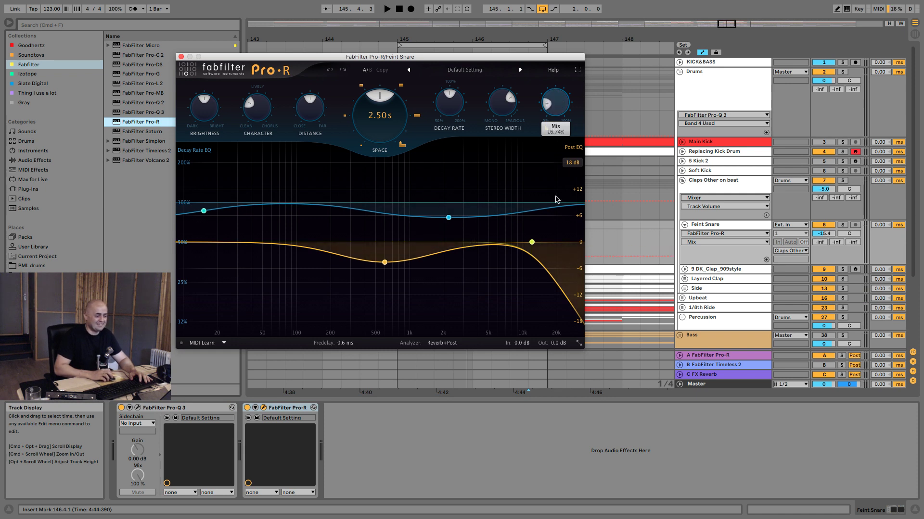
left_click_drag(556, 197, 554, 199)
left_click_drag(390, 126, 390, 103)
key("space")
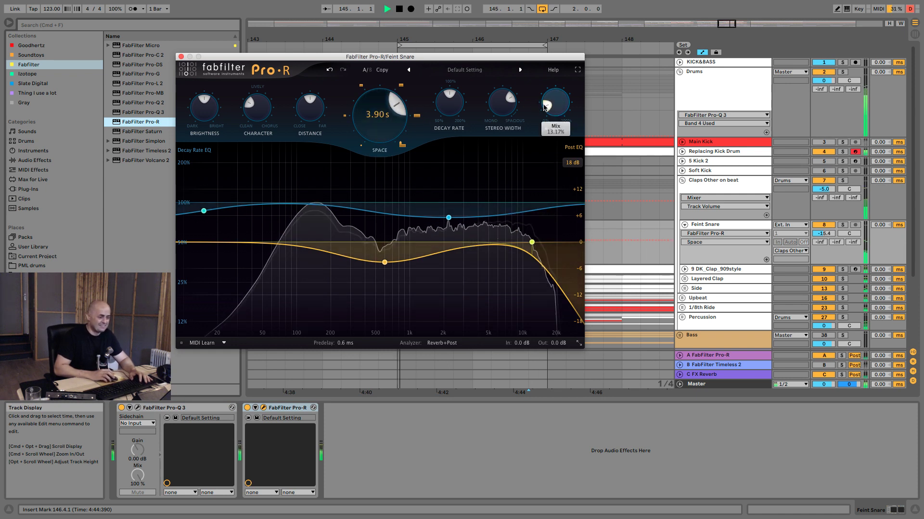
left_click_drag(545, 107, 553, 100)
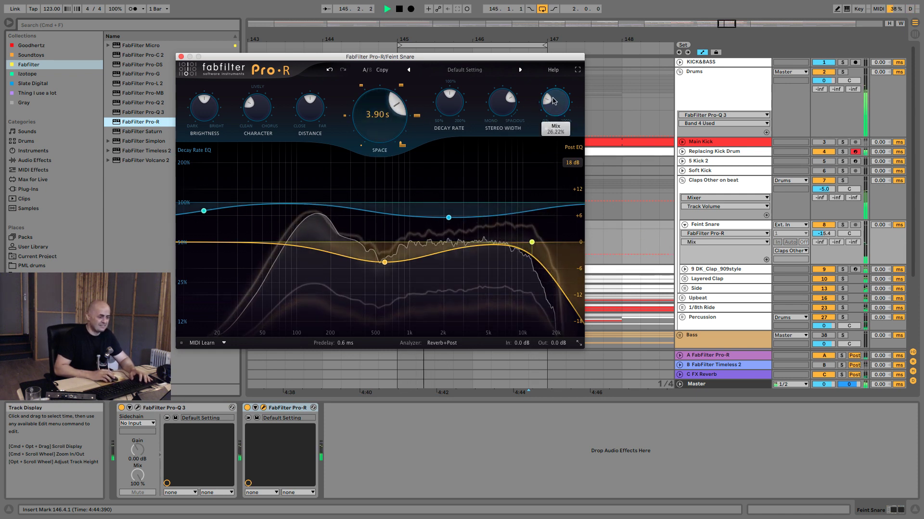
key("space")
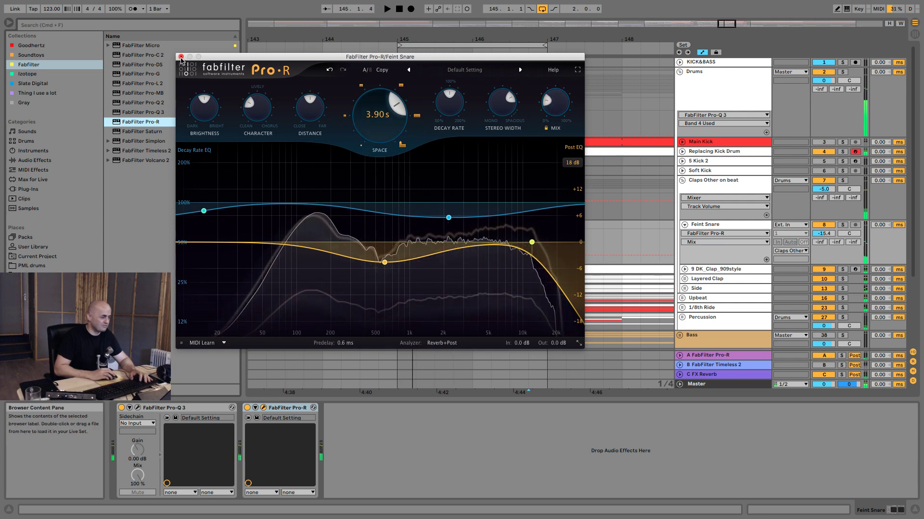
left_click(181, 57)
Step: Add the Boots and Cats rack after Pro-R, audition its Boots macro during playback and return the macro to 0
left_click(59, 94)
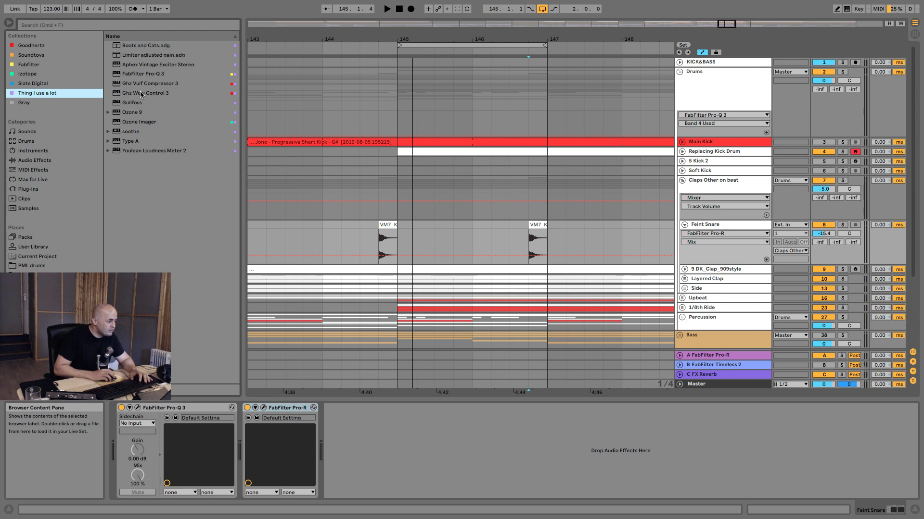
left_click_drag(133, 48, 373, 458)
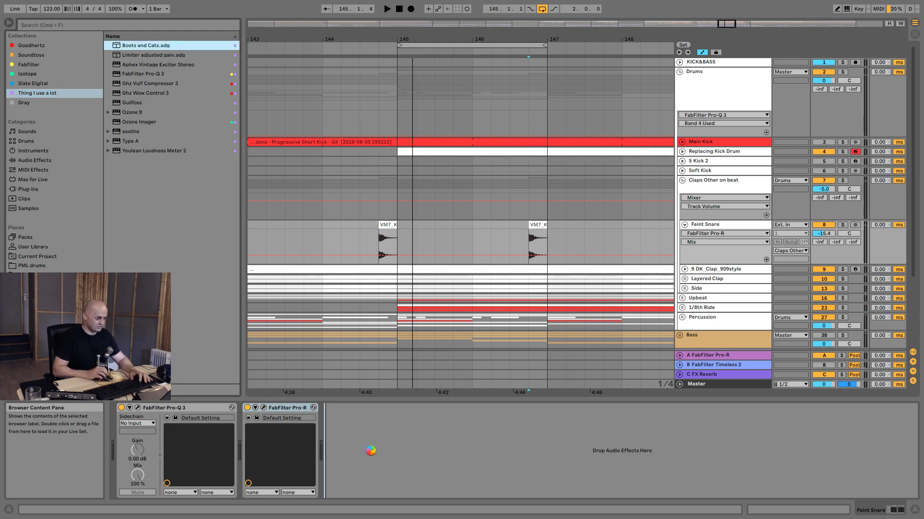
key("space")
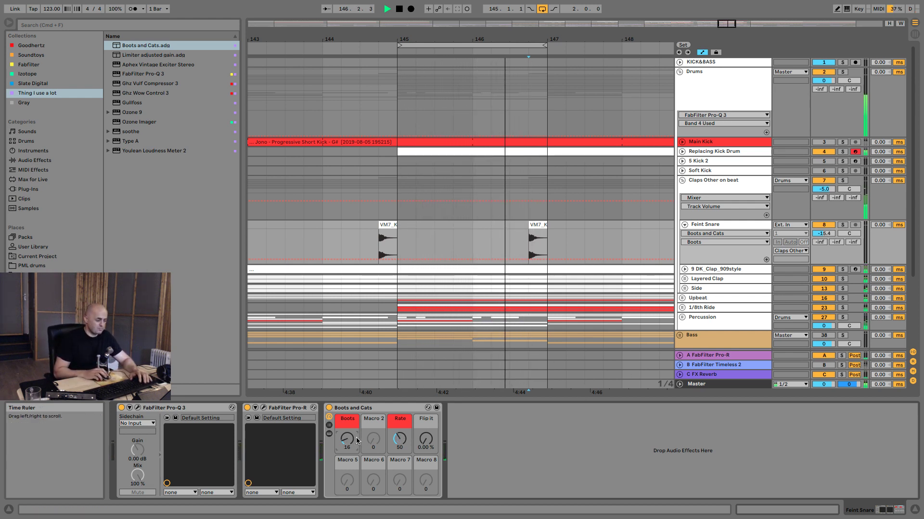
left_click_drag(348, 442, 349, 447)
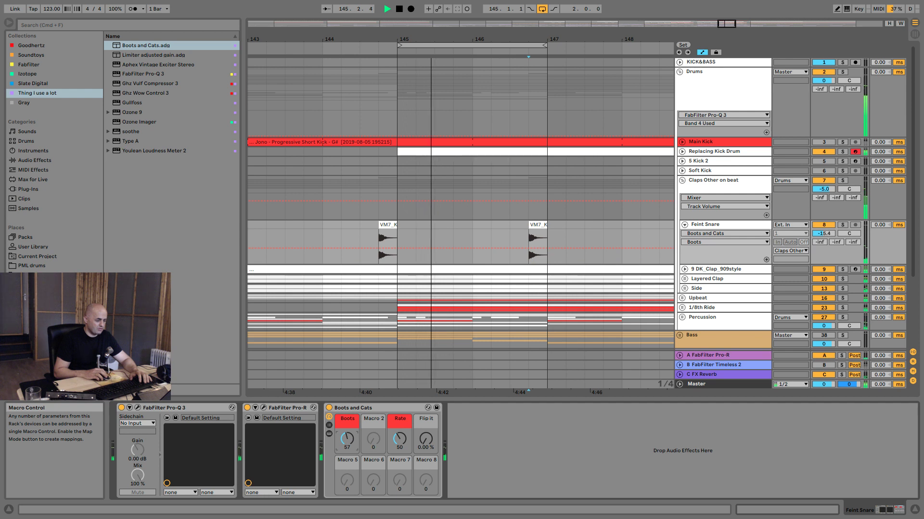
key("space")
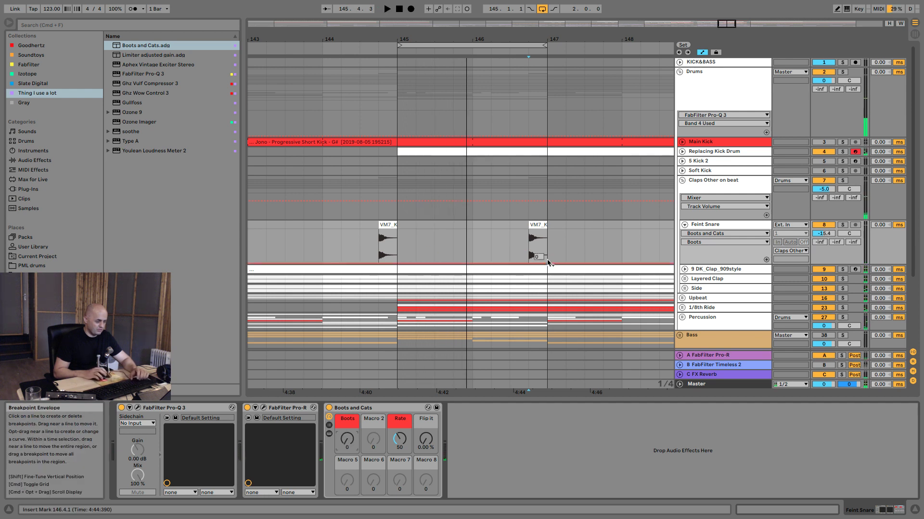
Step: Add Boots automation breakpoints before and within the Feint Snare clip ahead of bar 147, and set the earlier breakpoint to 64
key("b")
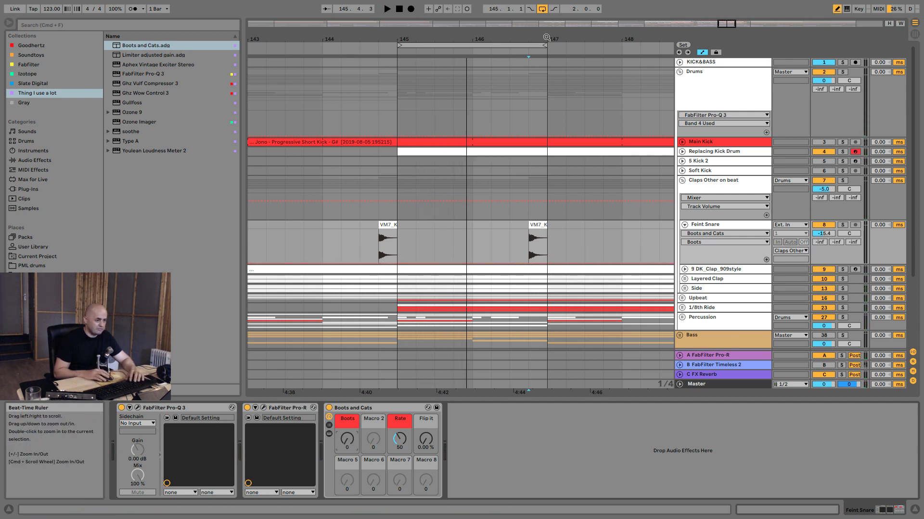
left_click_drag(545, 38, 547, 92)
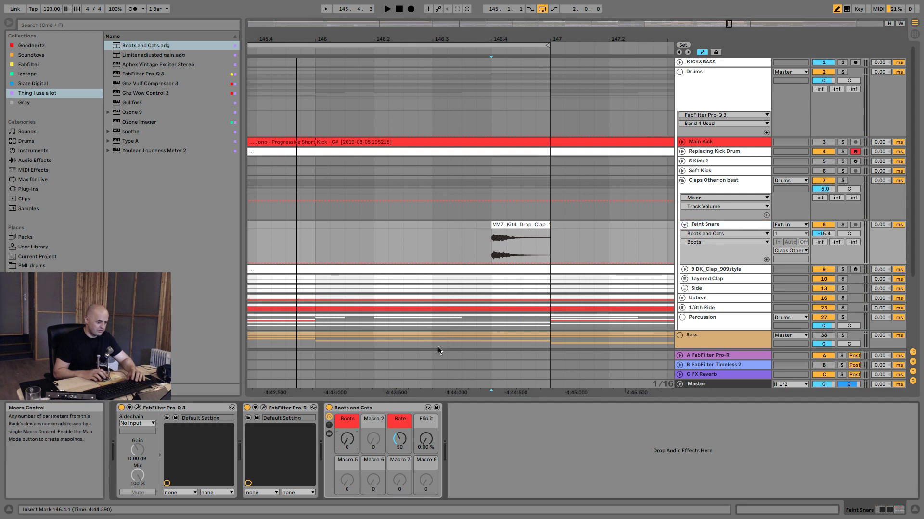
left_click(510, 264)
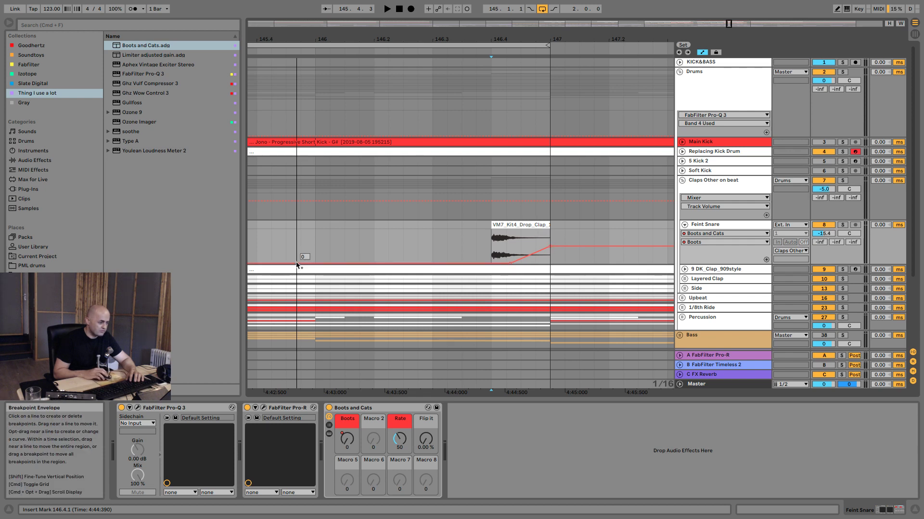
left_click_drag(297, 262, 297, 245)
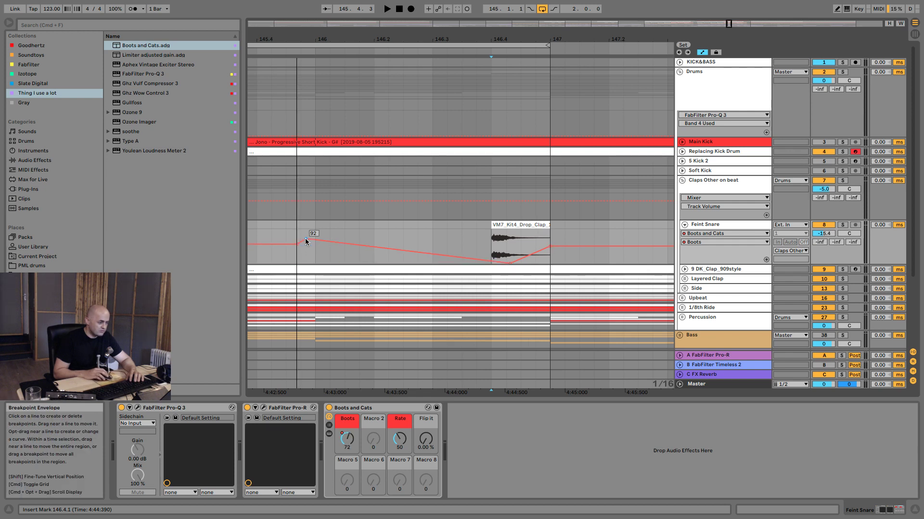
right_click(300, 244)
left_click(312, 250)
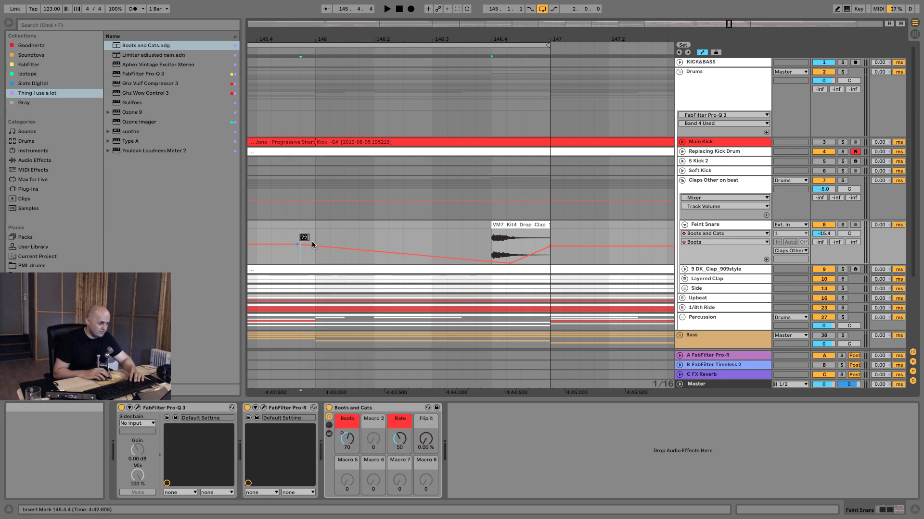
key("Return")
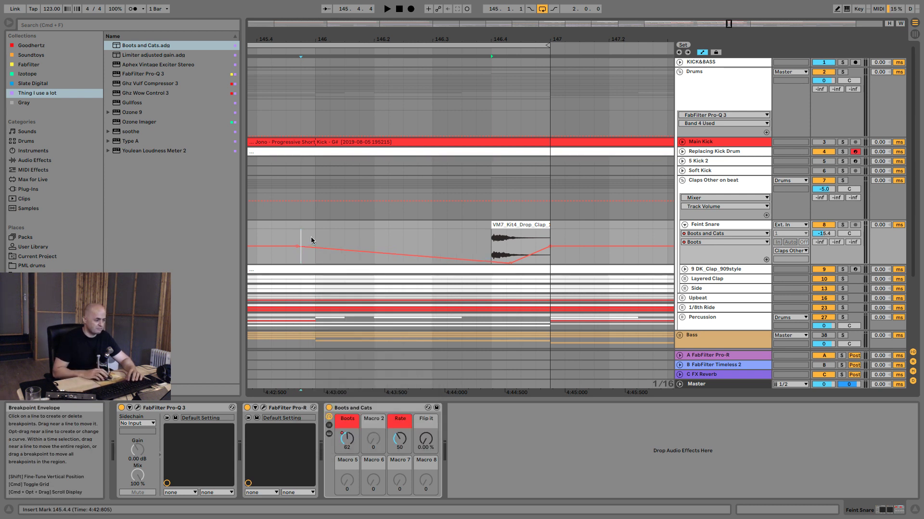
Step: Move the 64 breakpoint to the start of the Feint Snare clip before bar 147 so Boots dips only there, and audition it
left_click_drag(403, 34, 446, 31)
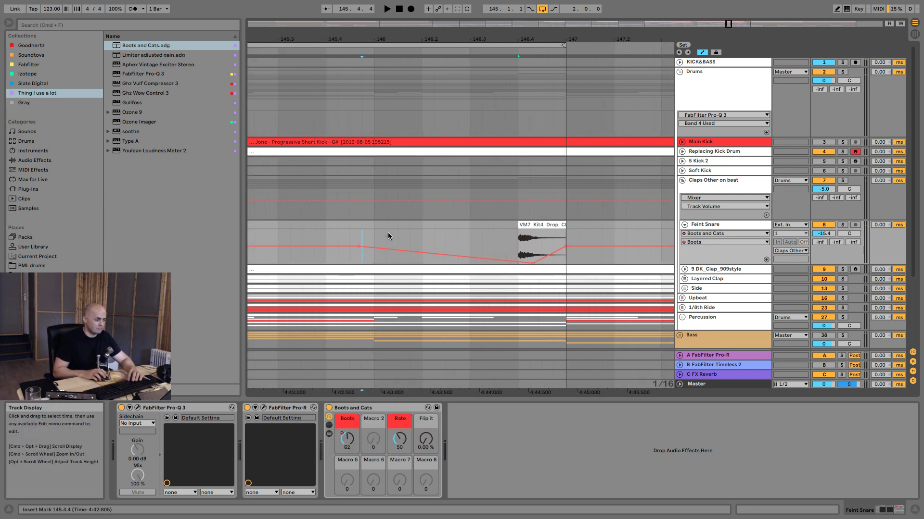
left_click_drag(361, 245, 515, 249)
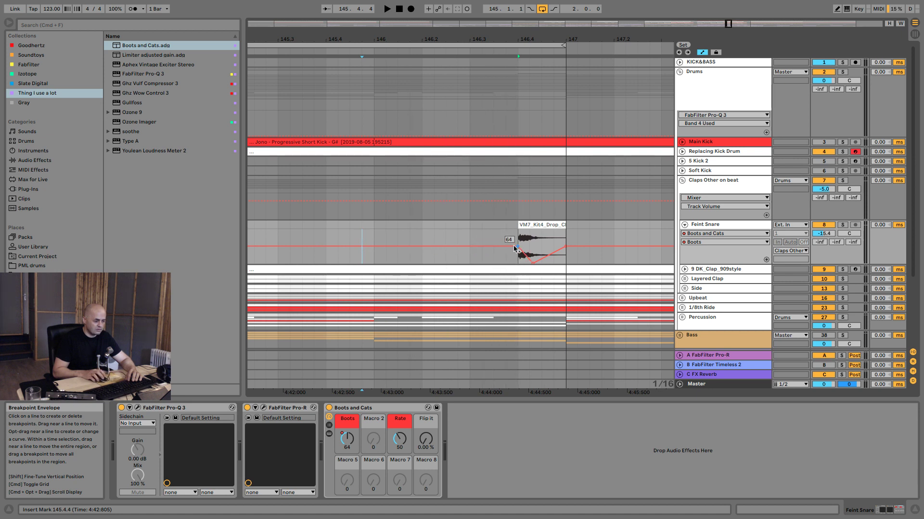
left_click(470, 254)
key("space")
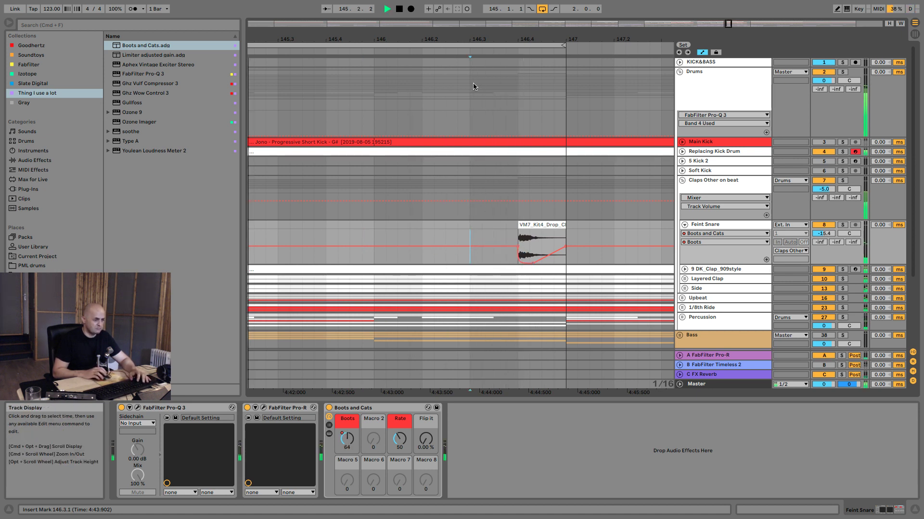
left_click_drag(490, 39, 490, 36)
key("space")
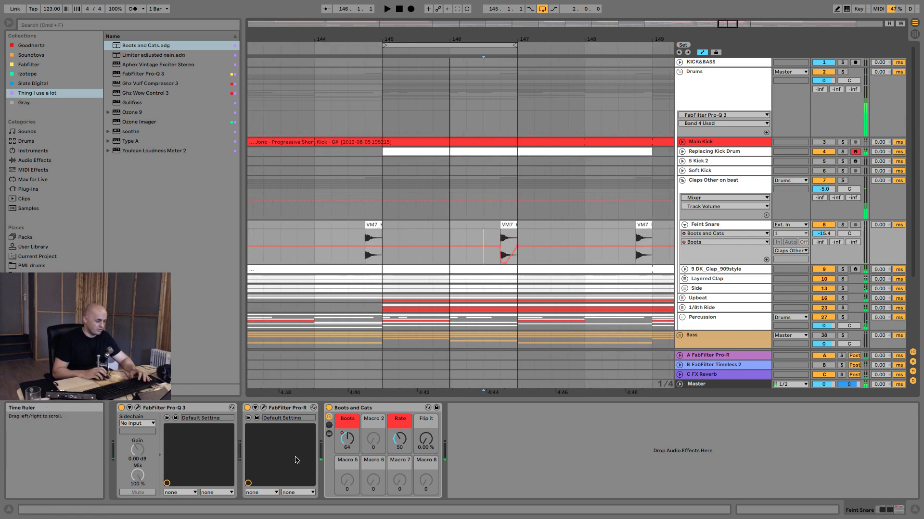
Step: Review the FabFilter Pro-R settings and Brightness control on the Feint Snare track, and close the plug-in window
left_click(264, 408)
left_click(207, 97)
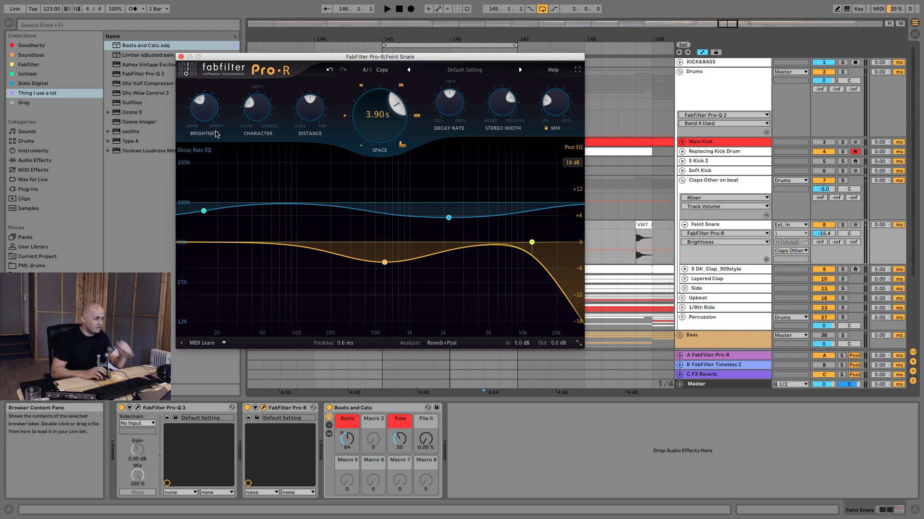
left_click(181, 56)
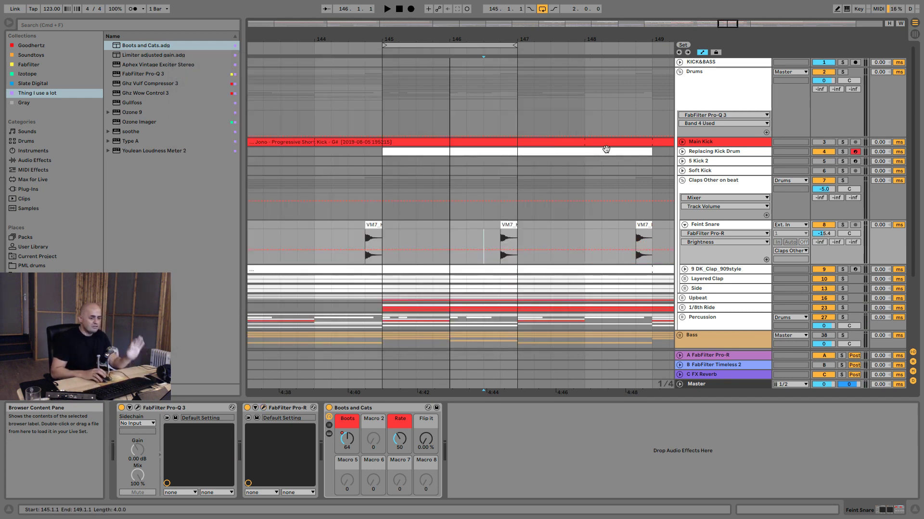
Step: Collapse the Drums group, expand the Bass group, activate Bass and SUB BASS, and audition them with the drums
left_click(680, 72)
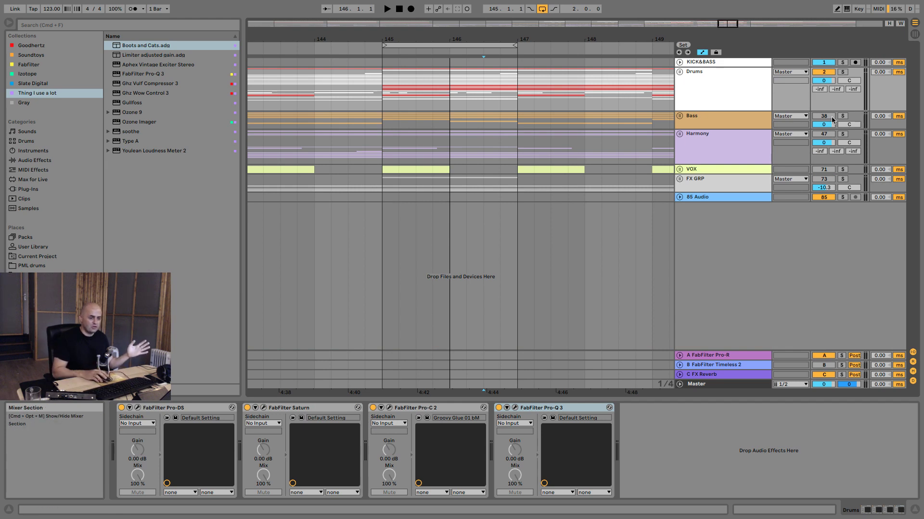
left_click(680, 117)
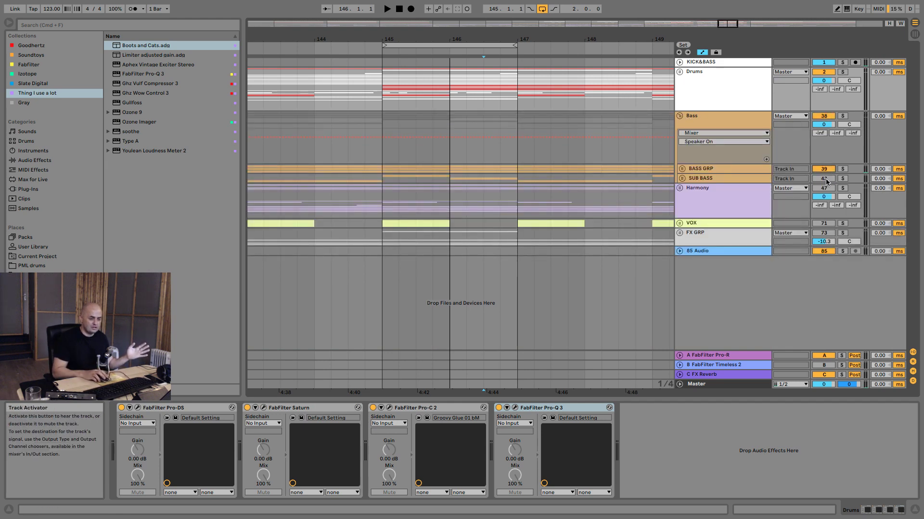
key("space")
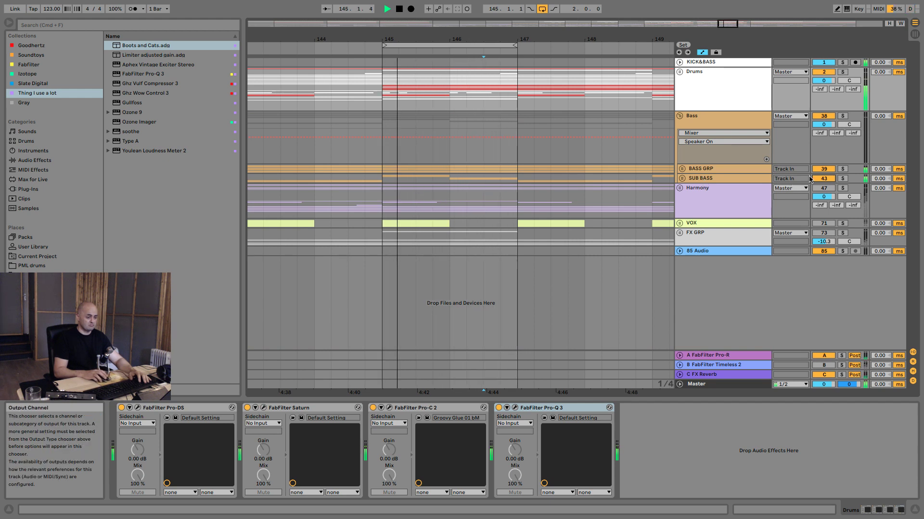
left_click(706, 120)
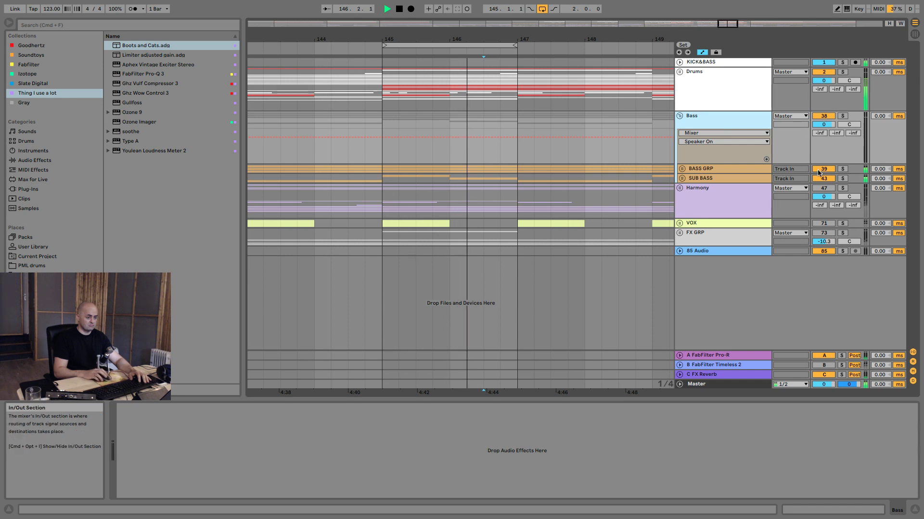
left_click(710, 170)
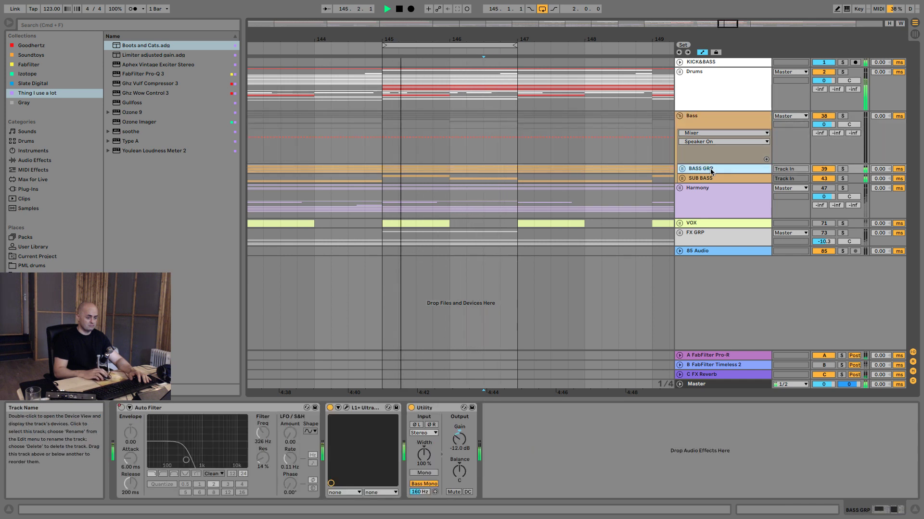
key("space")
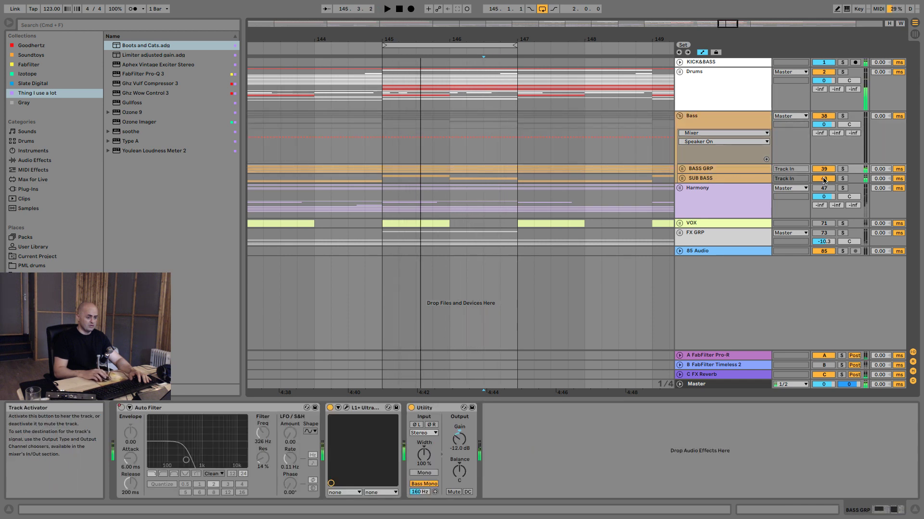
Step: Expand the SUB BASS group, mute BASS GRP and listen to the sub bass with the drums
left_click(682, 177)
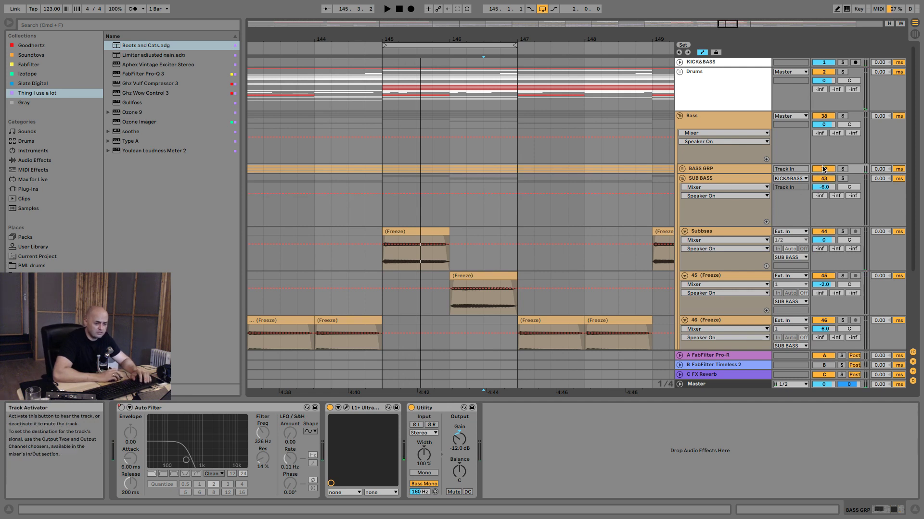
left_click(823, 169)
key("space")
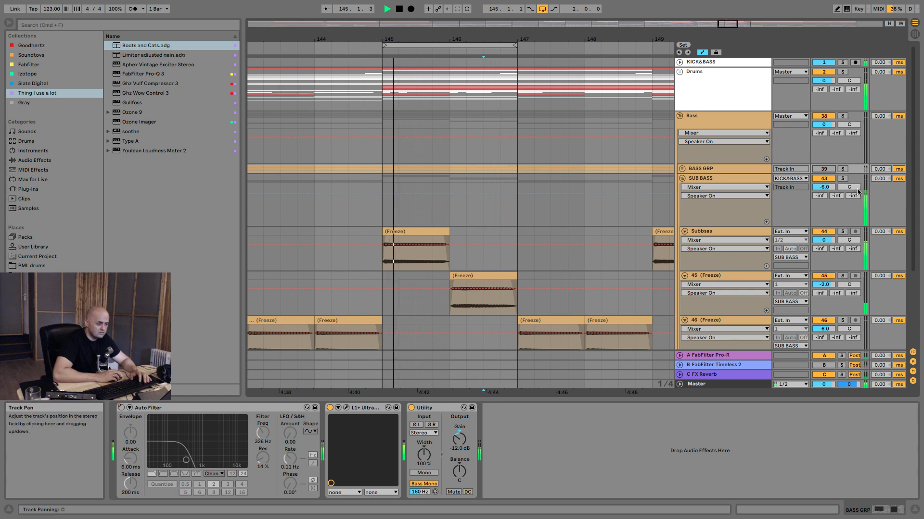
key("space")
Step: Examine the Subbass track's frozen clip at bar 145, the SUB BASS devices and the sub clips across the arrangement
left_click(452, 237)
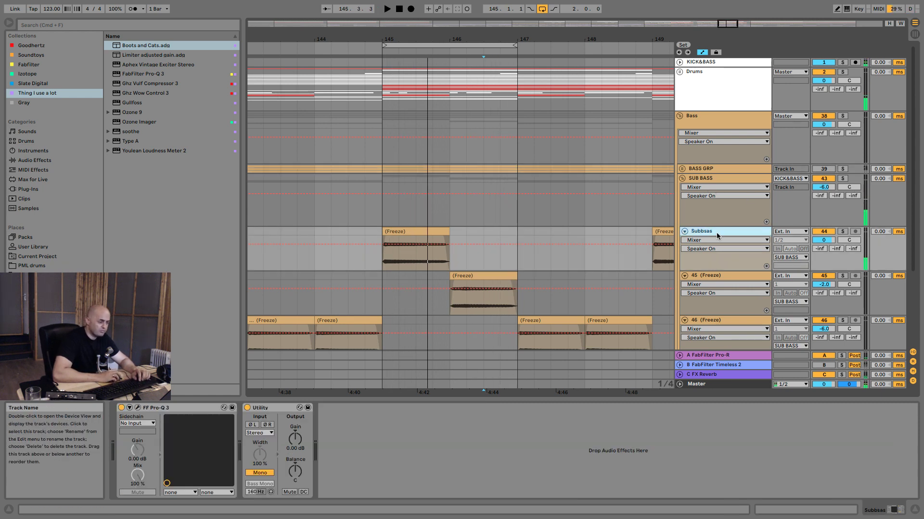
left_click(431, 233)
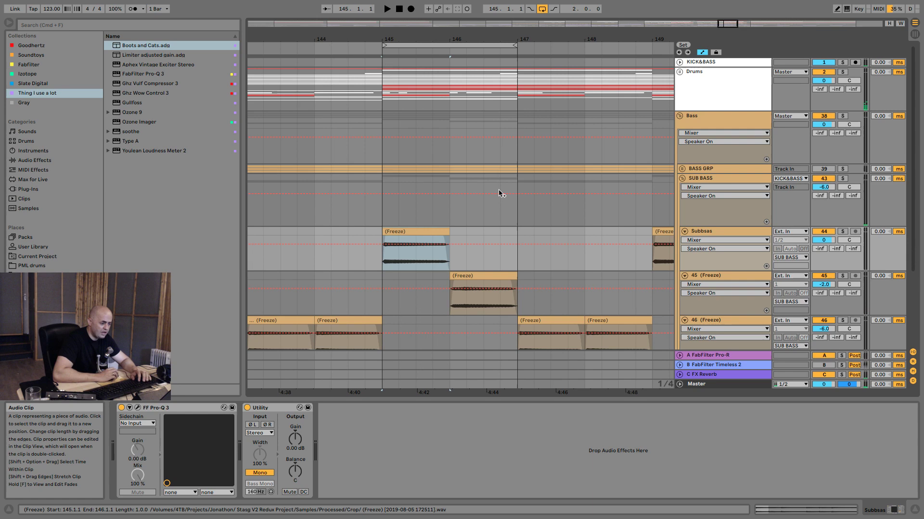
left_click(595, 39, "shift")
left_click_drag(594, 39, 595, 5)
left_click(696, 179)
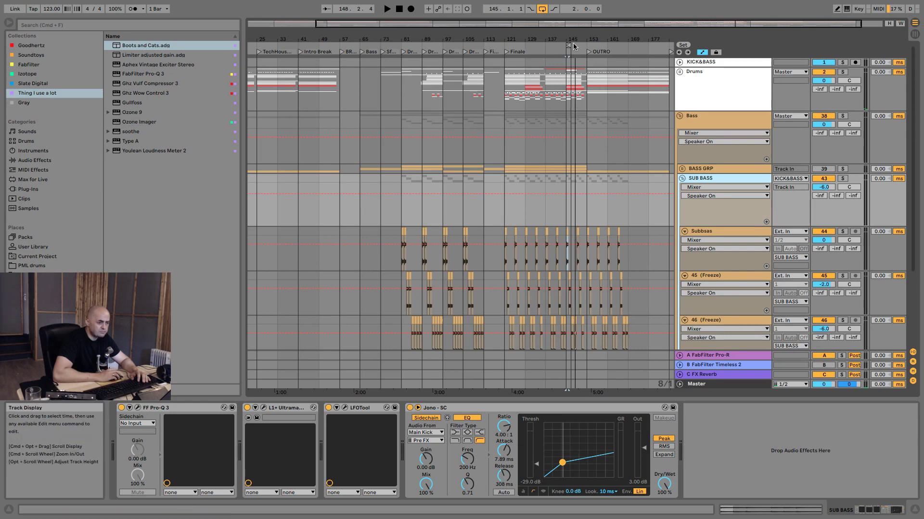
key("z")
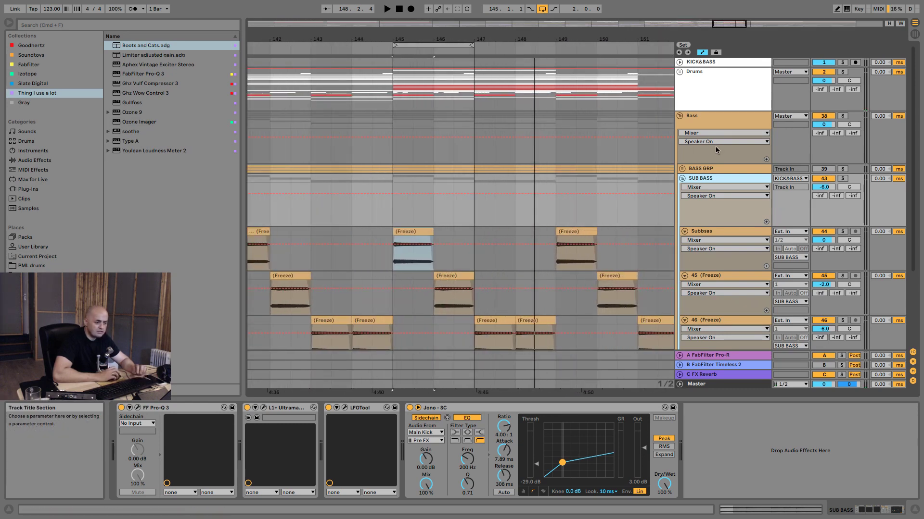
Step: Expand BASS GRP, solo the saw bass track, reactivate BASS GRP and audition the soloed sound
left_click(682, 169)
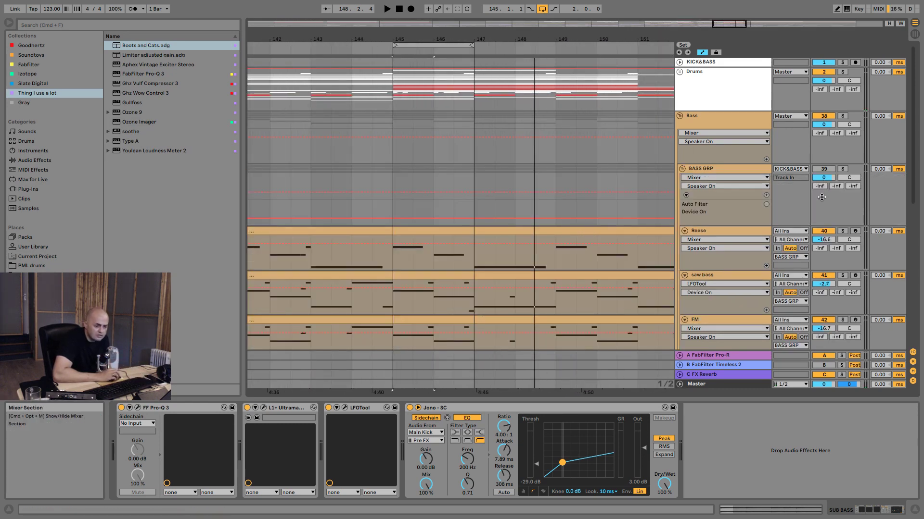
left_click(823, 178)
scroll(835, 207, "down", 3)
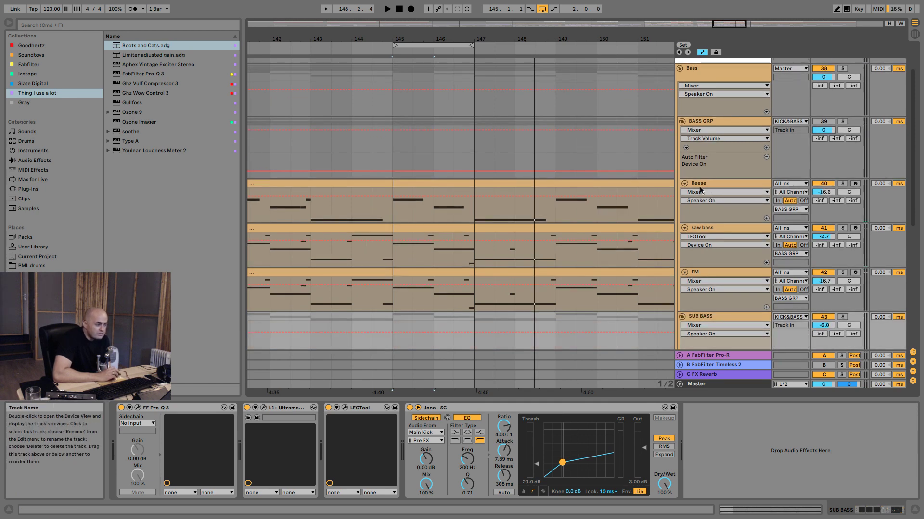
left_click(843, 228)
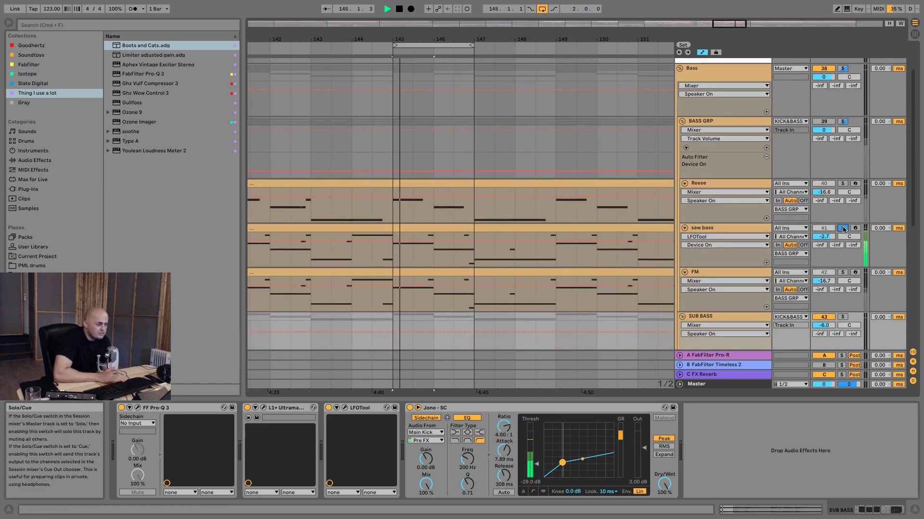
left_click(825, 122)
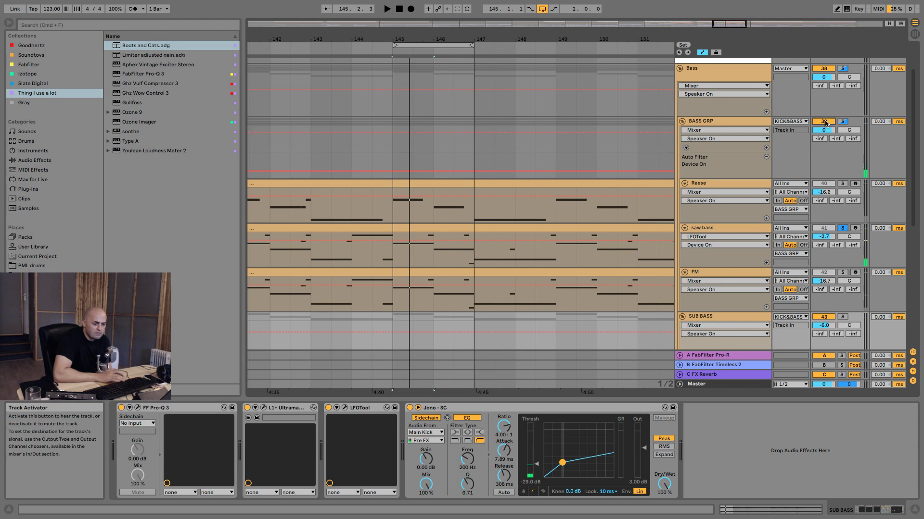
key("space")
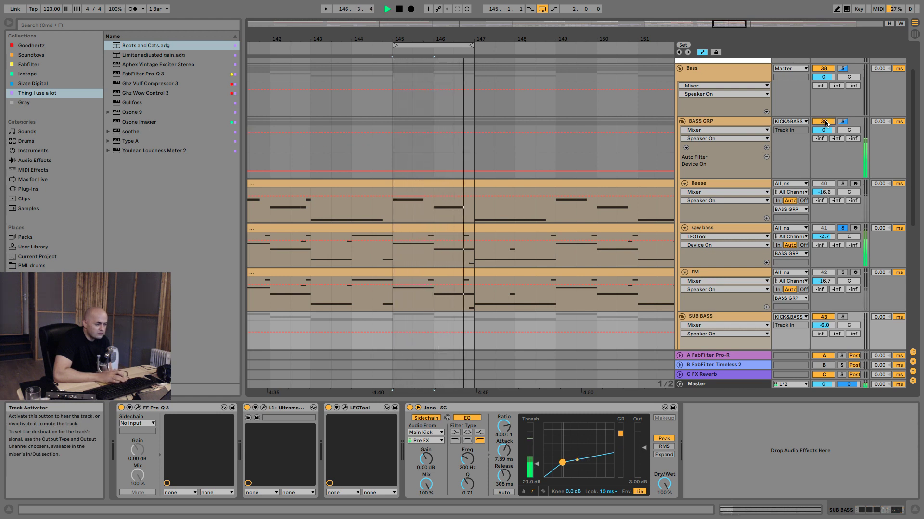
key("space")
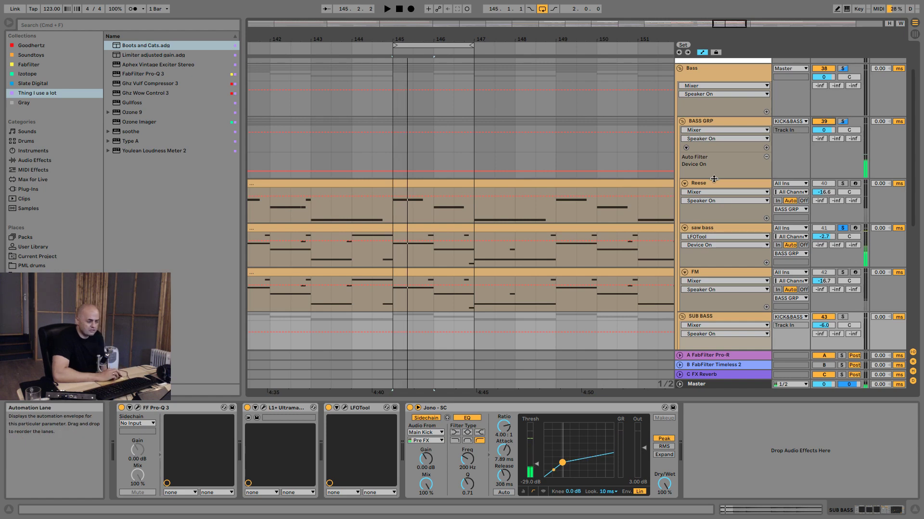
Step: Delete the SUB BASS group together with its Subbass and frozen tracks
scroll(703, 190, "down", 5)
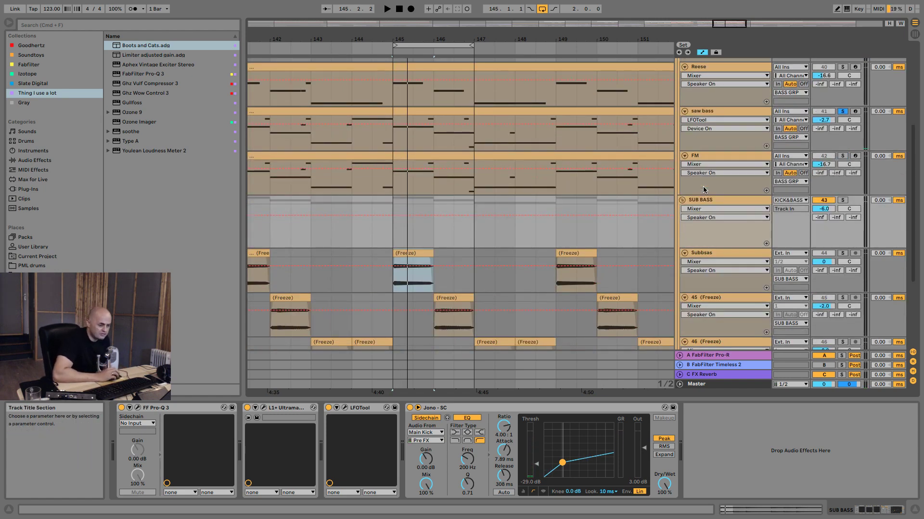
scroll(707, 154, "up", 1)
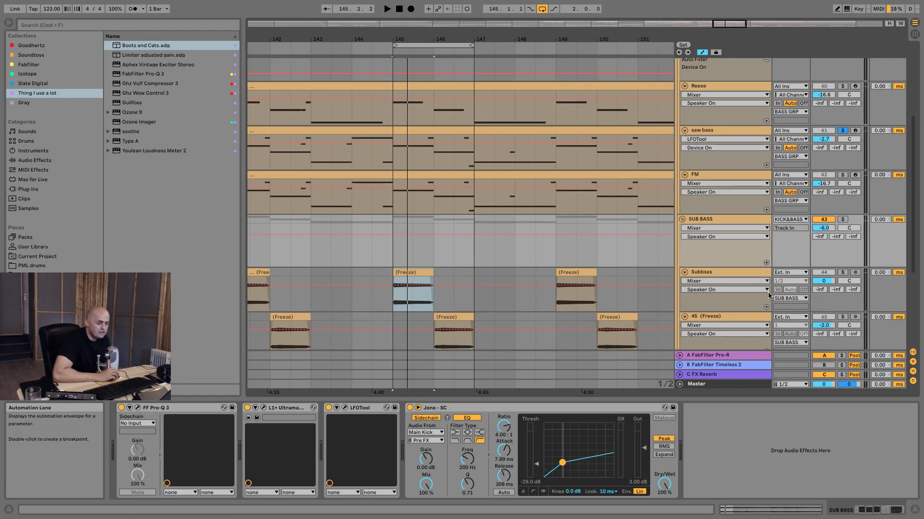
scroll(731, 319, "down", 3)
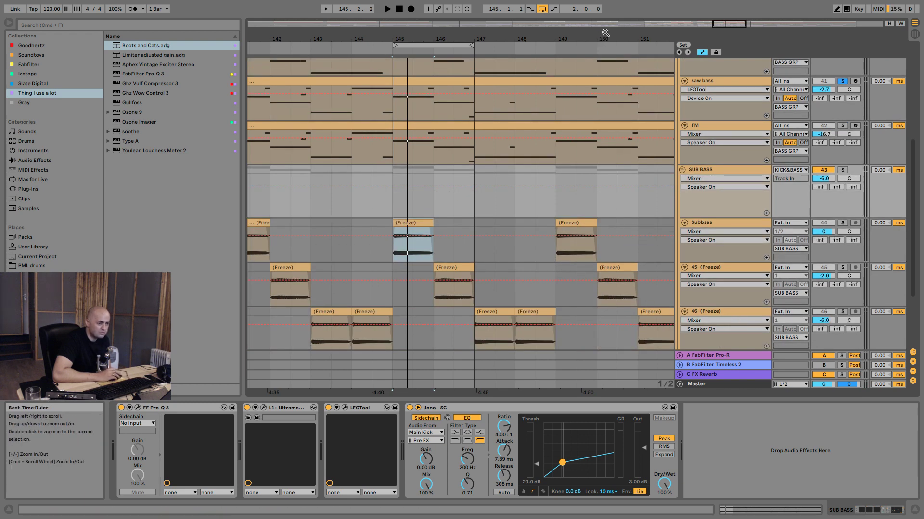
key("minus")
left_click(726, 169)
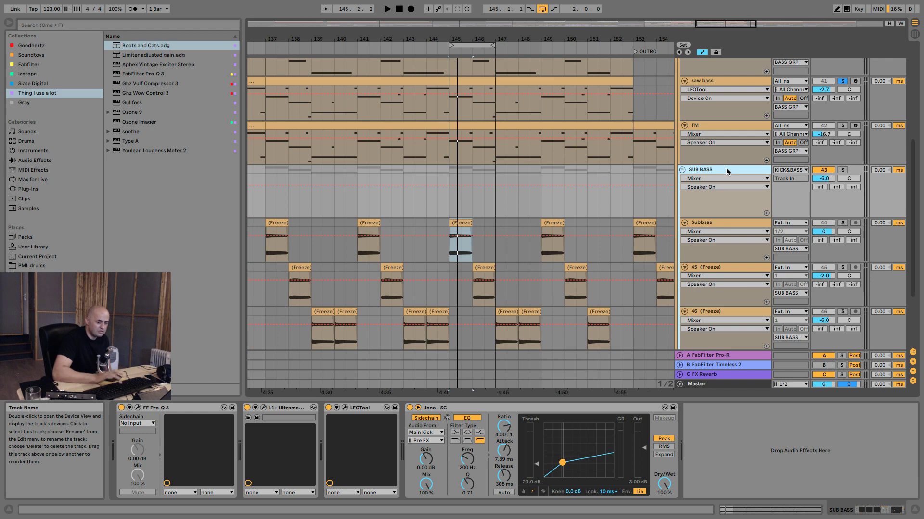
key("Delete")
scroll(716, 201, "up", 5)
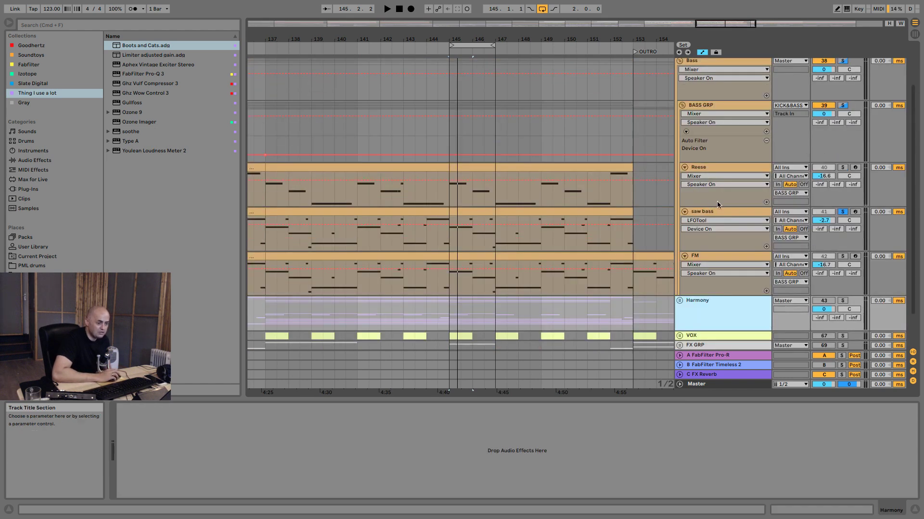
Step: Solo the whole BASS GRP in place of the saw bass track and play the loop
left_click(707, 103)
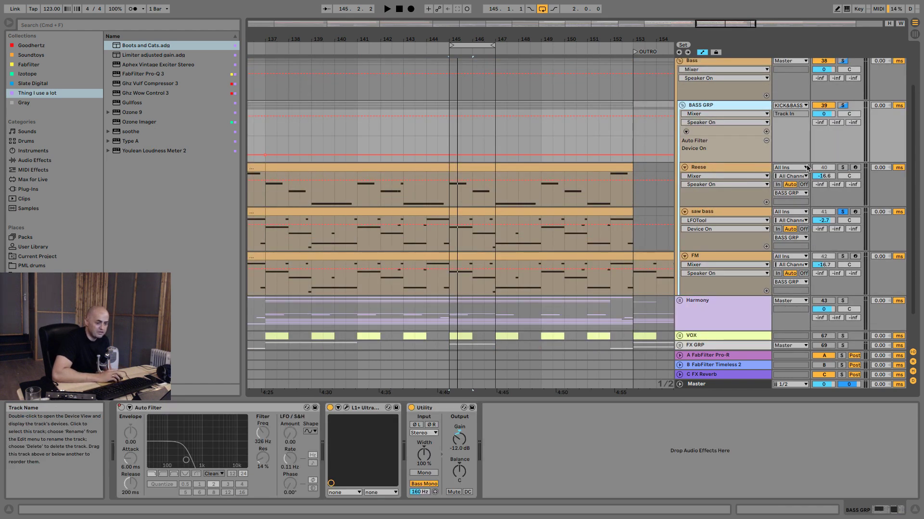
left_click(843, 106)
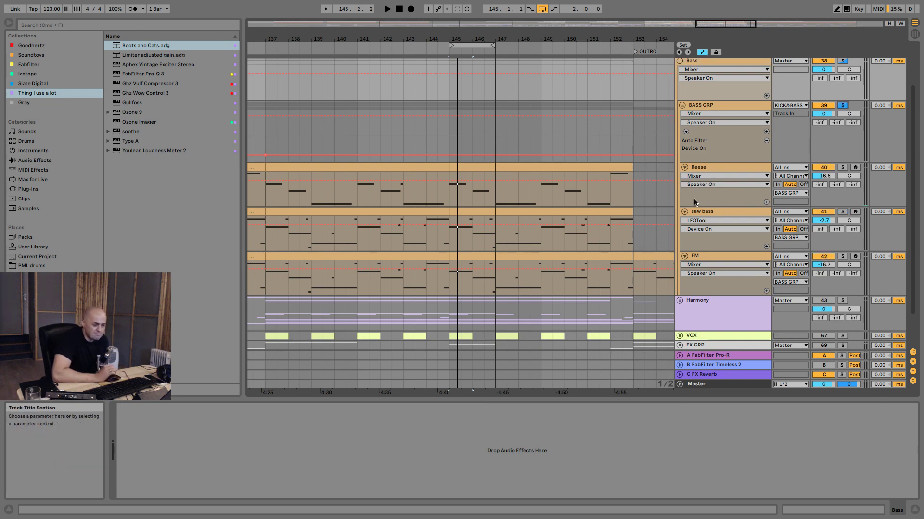
scroll(695, 203, "up", 1)
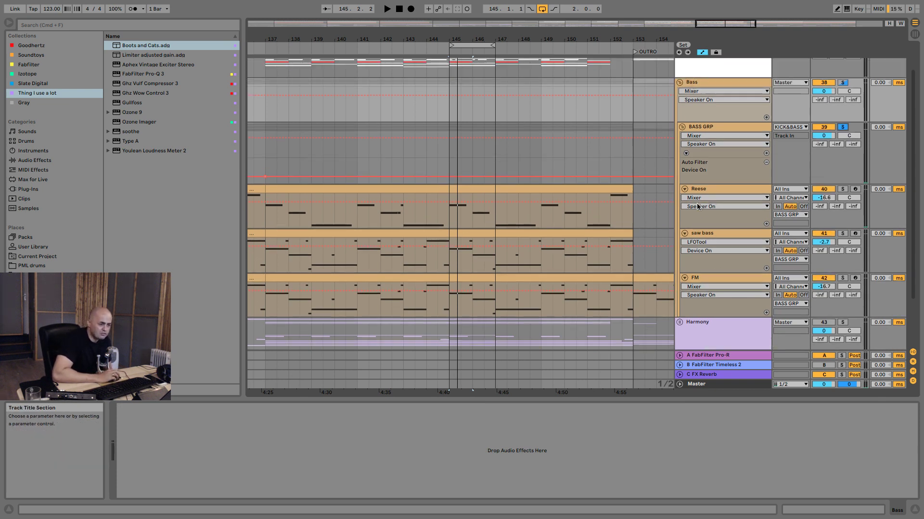
left_click(732, 127)
key("space")
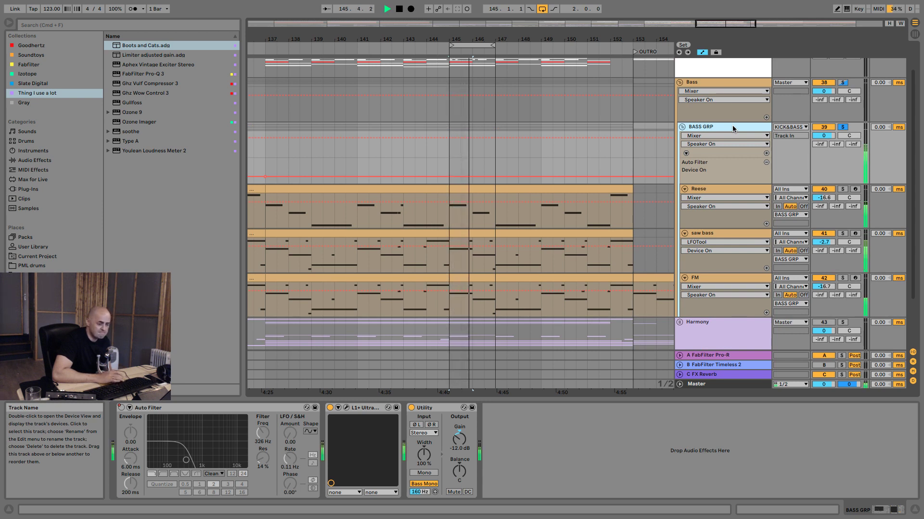
Step: Mute the Reese and FM tracks, comparing the bass with and without FM during playback
left_click(823, 189)
left_click(823, 278)
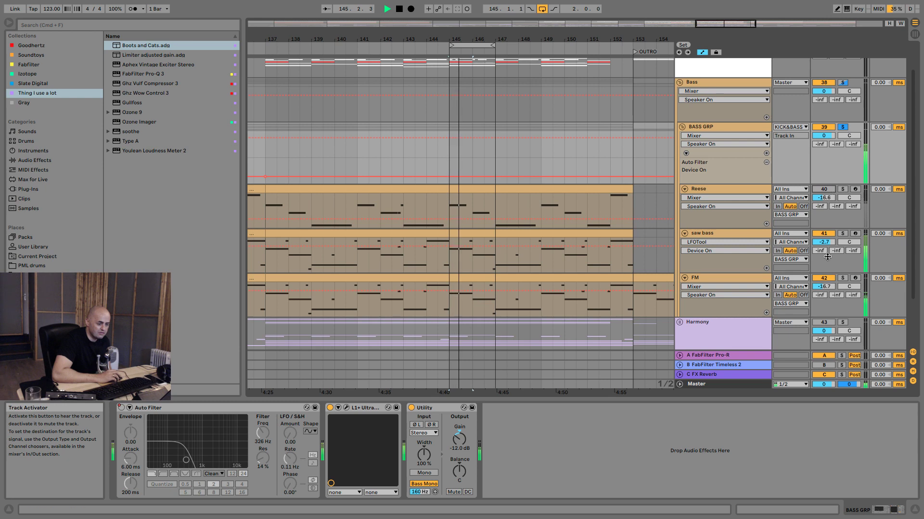
left_click(826, 278)
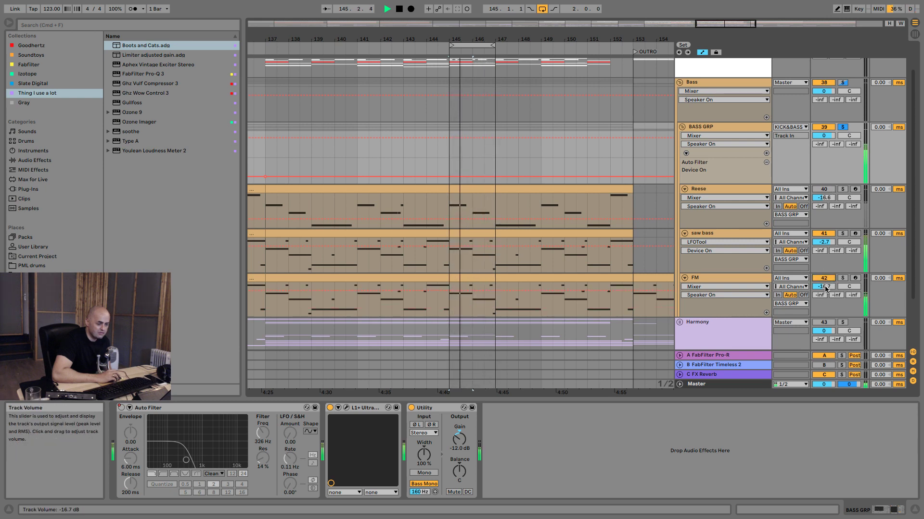
left_click(824, 279)
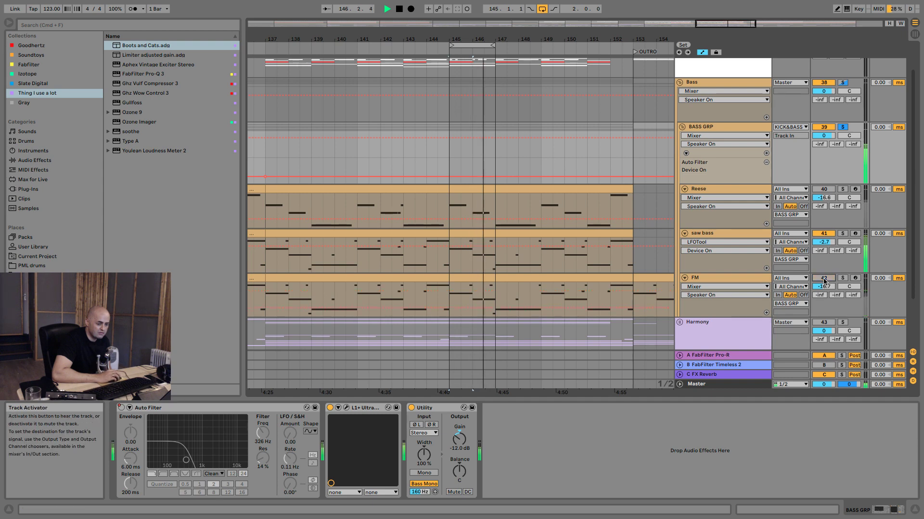
key("space")
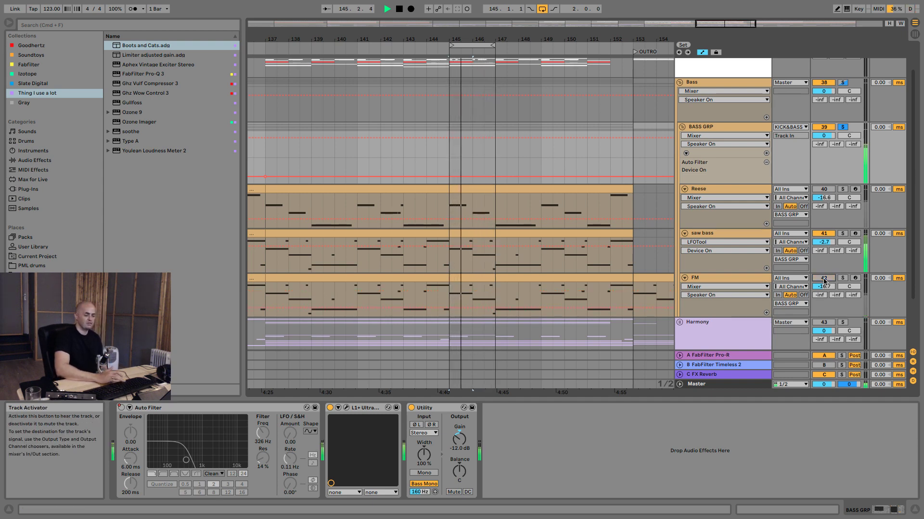
Step: Move the saw bass track above Reese and collapse the Reese and FM tracks
left_click(765, 234)
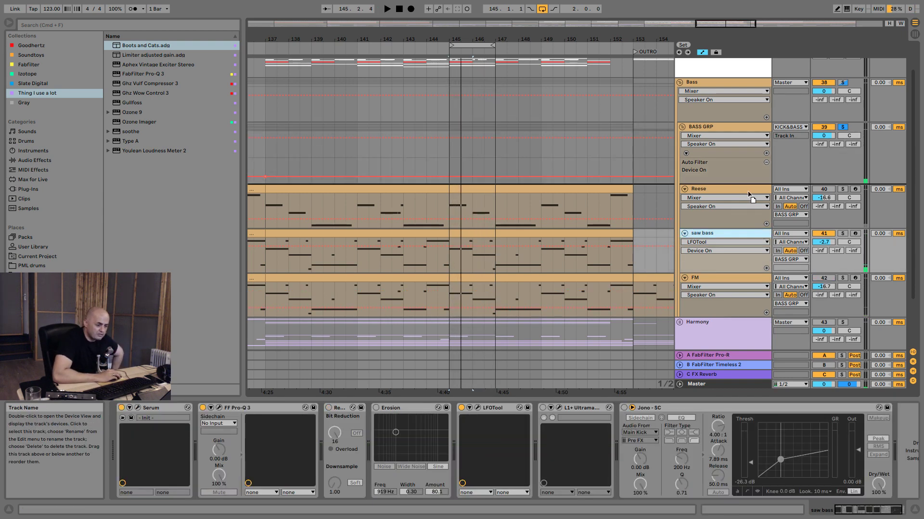
left_click_drag(747, 191, 746, 190)
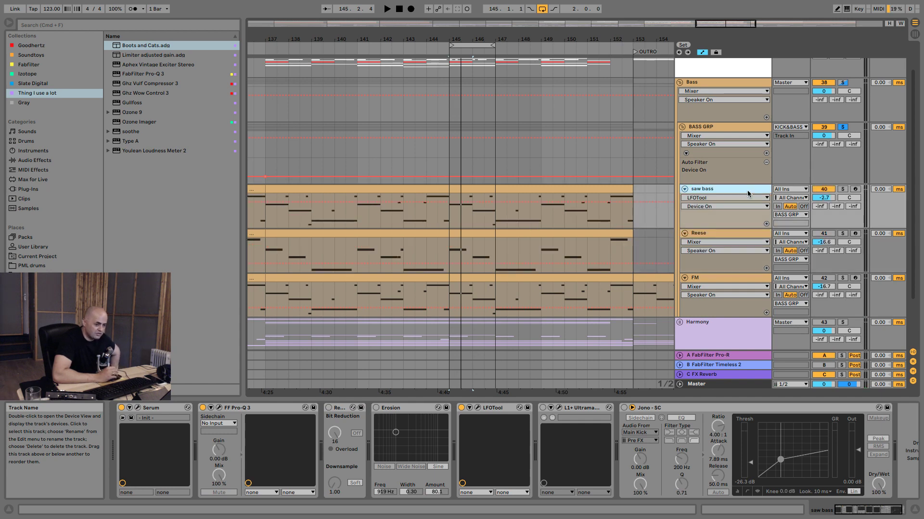
left_click(736, 235)
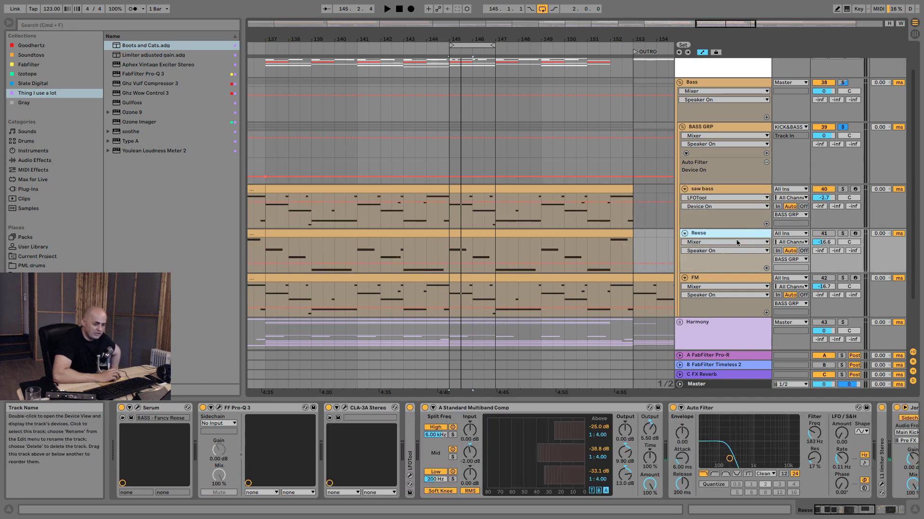
left_click(685, 233)
left_click(684, 244)
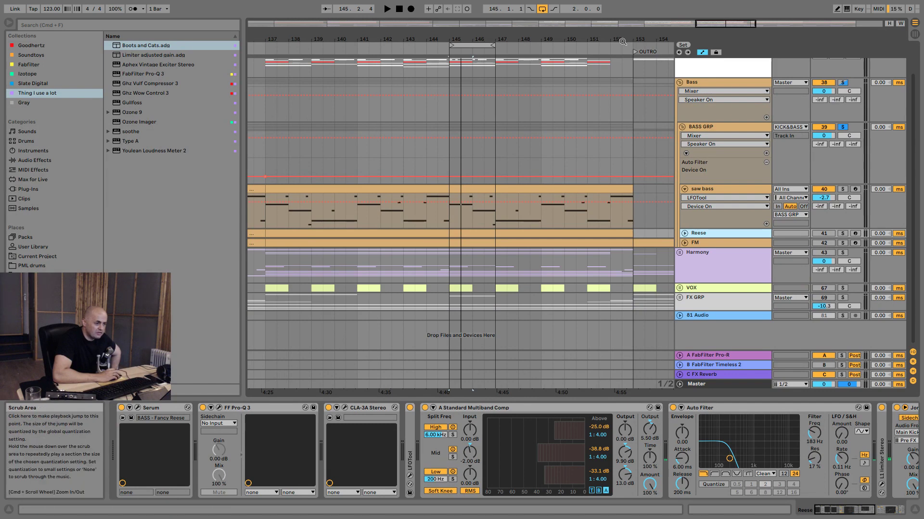
Step: Colour the Reese and FM tracks red and assign that track colour to their clips across the arrangement
key("w")
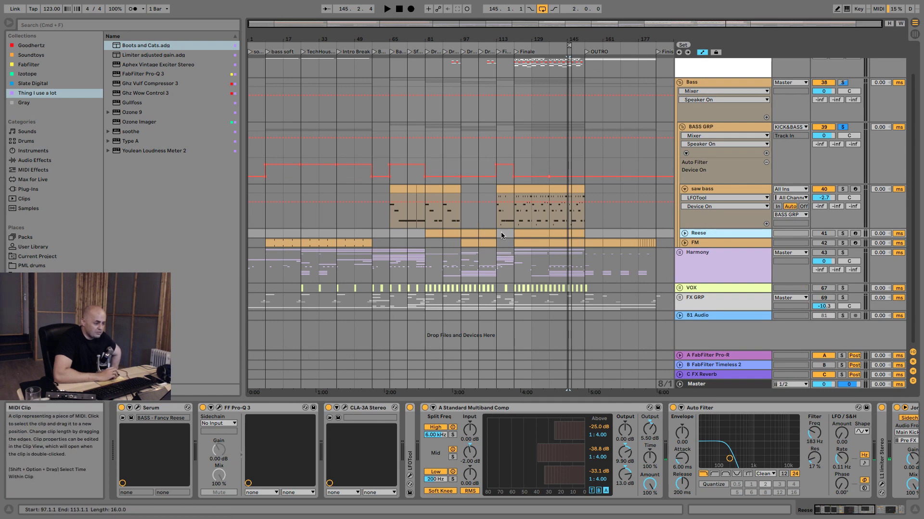
right_click(710, 243)
left_click(716, 364)
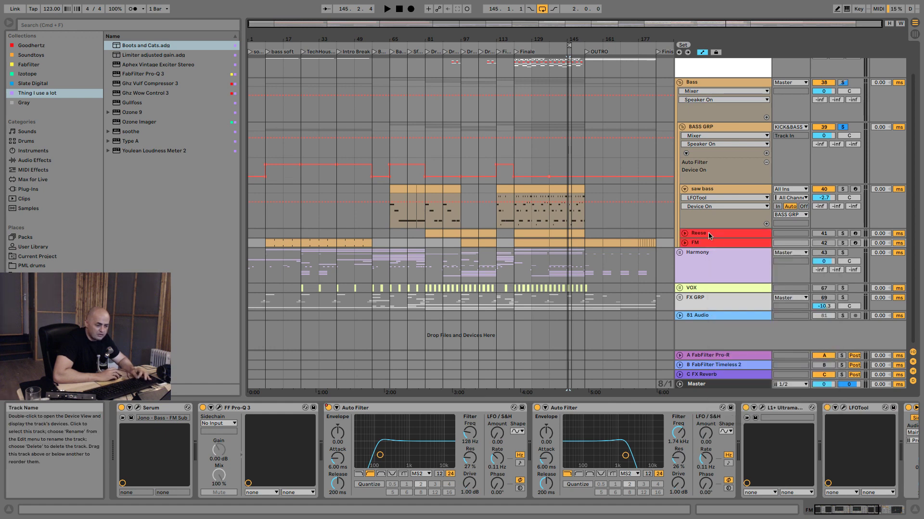
left_click(709, 234)
left_click(711, 243, "shift")
right_click(712, 246)
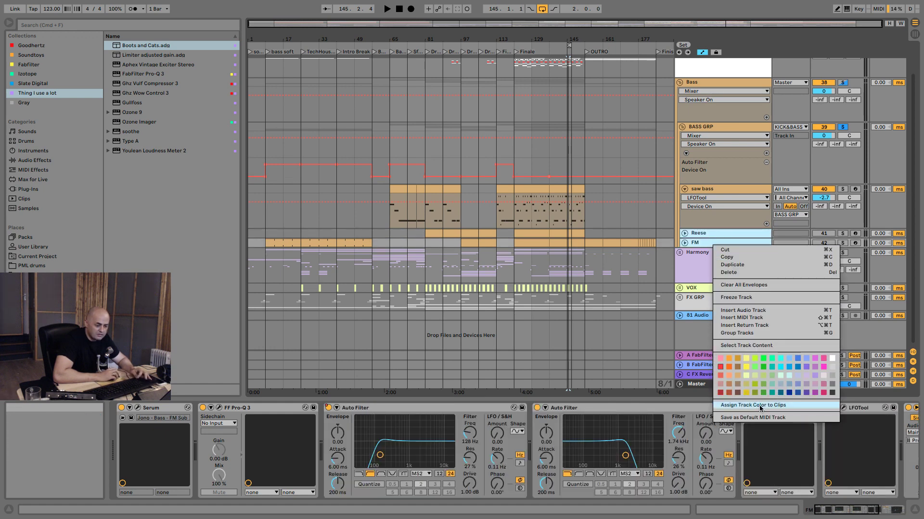
left_click(759, 405)
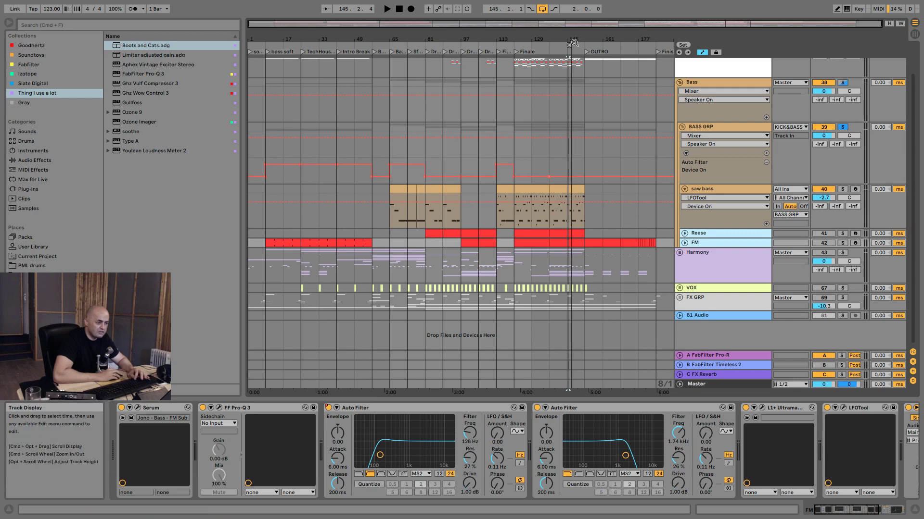
Step: Activate the Redux and Erosion devices on the saw bass track and audition them around bar 145
left_click_drag(580, 38, 648, 137)
left_click(729, 190)
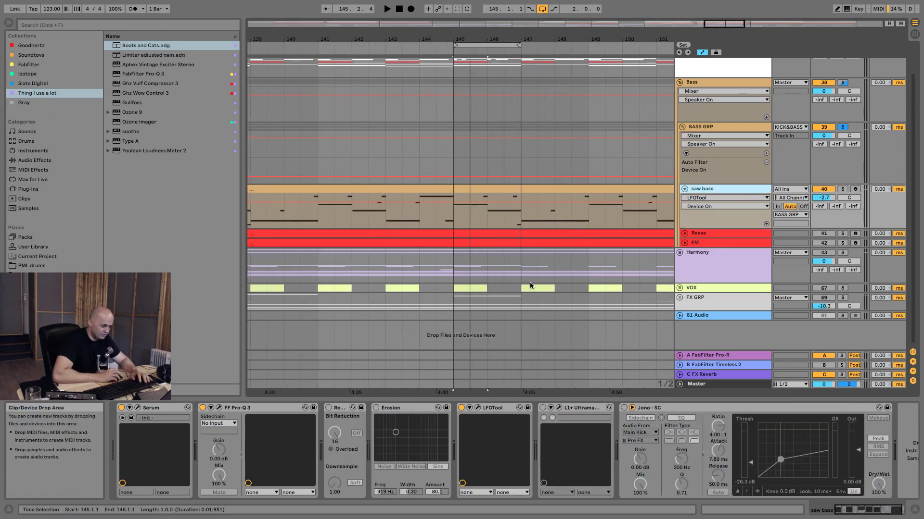
left_click(340, 409)
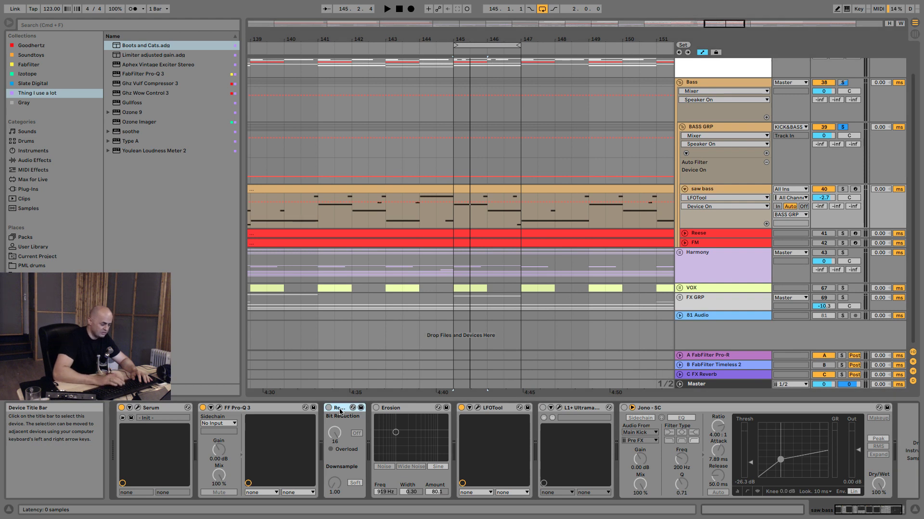
left_click(328, 408)
left_click(376, 408)
key("space")
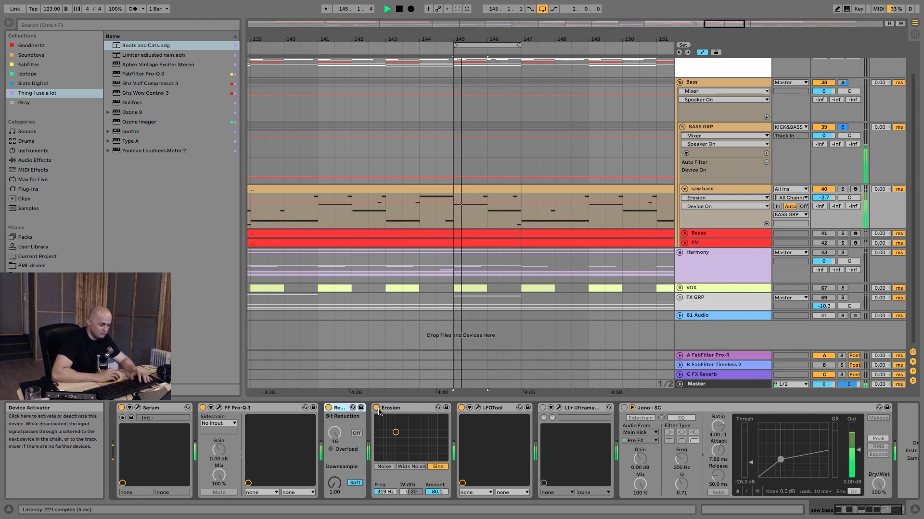
Step: Delete Redux, Erosion, LFOTool, L1+ Ultramaximizer and the Jono - SC compressor from the saw bass track
key("space")
key("Delete")
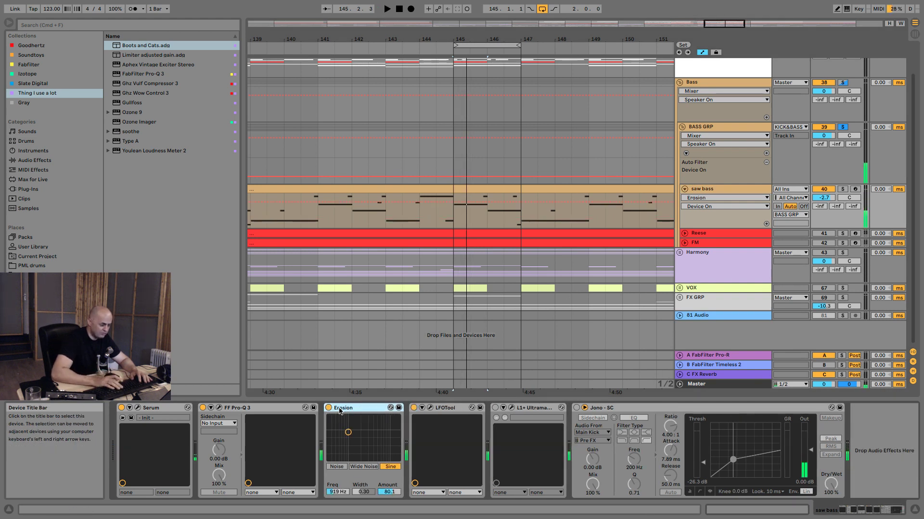
key("Delete")
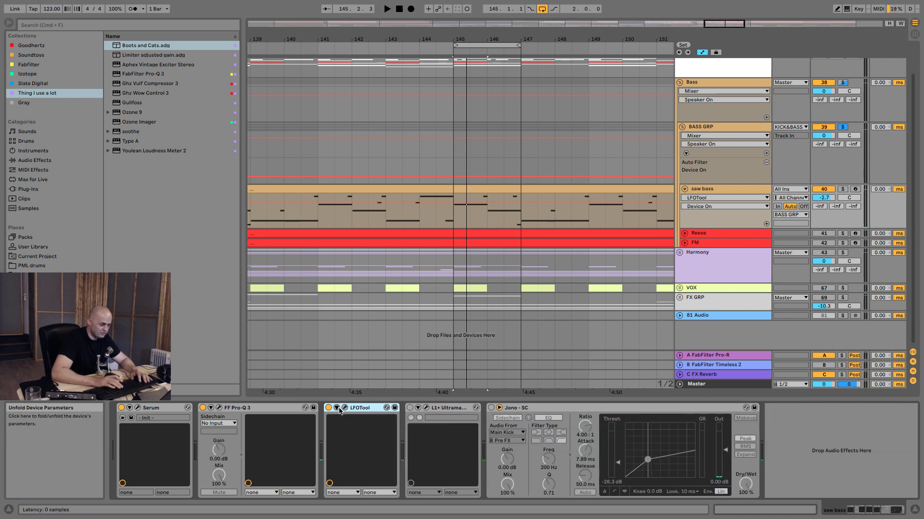
key("Delete")
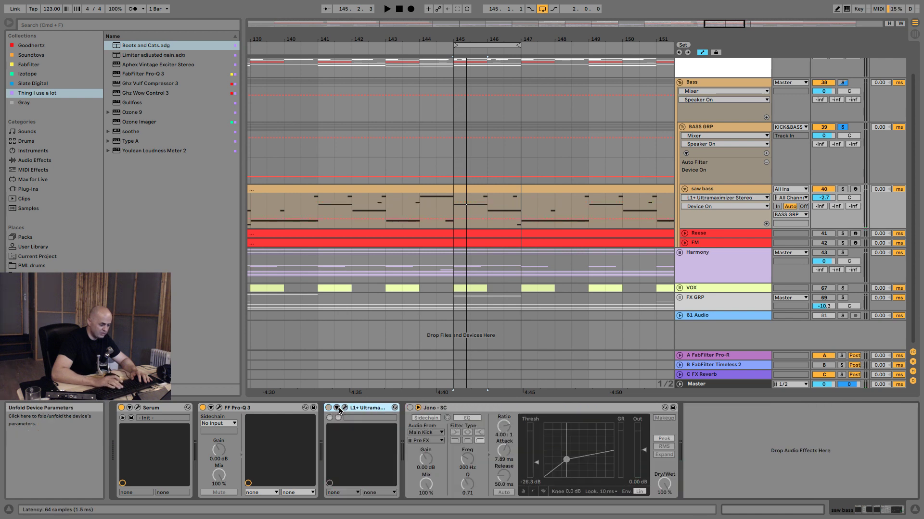
key("Delete")
key("Delete")
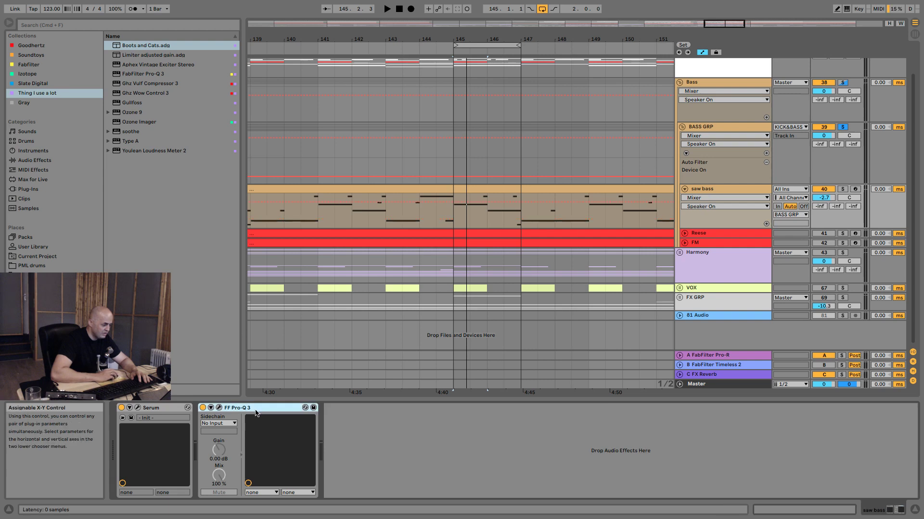
Step: Open the saw bass track's Pro-Q 3 and lower the track volume to -7.3 dB during playback
left_click(219, 408)
key("space")
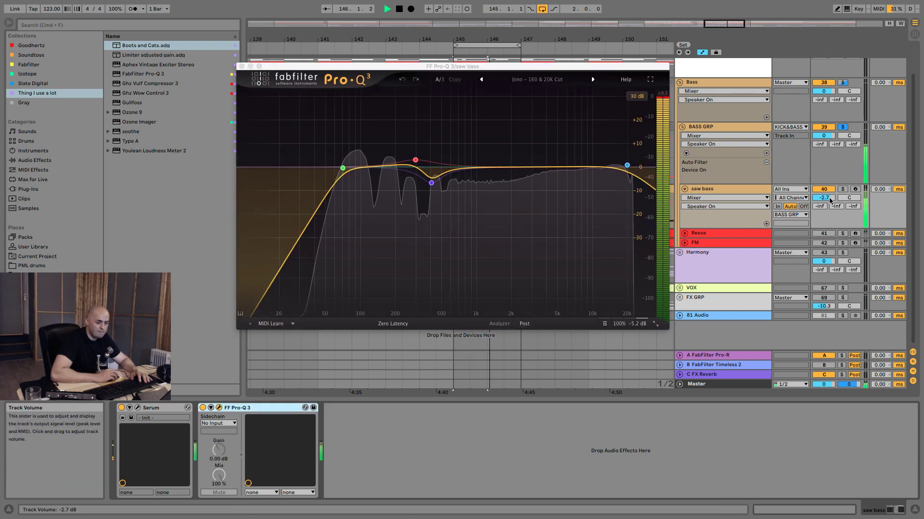
left_click_drag(829, 199, 830, 208)
key("space")
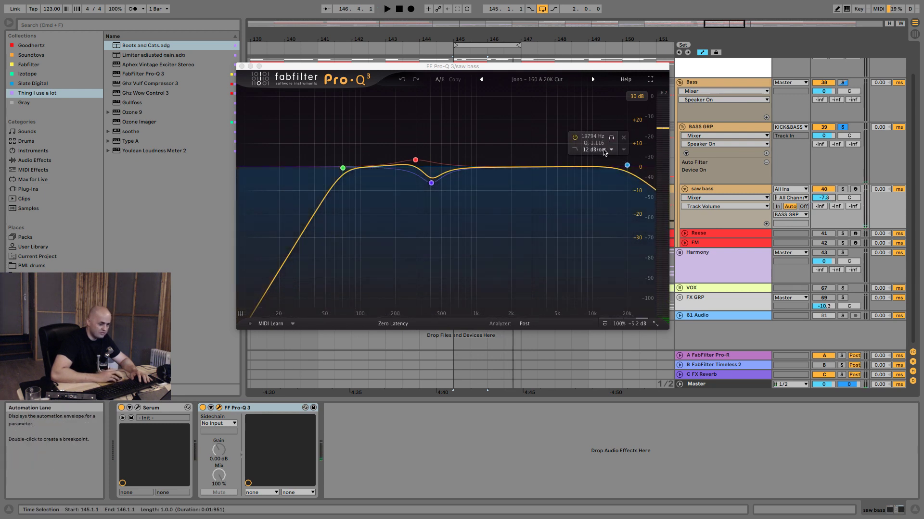
Step: Lower the Pro-Q 3 high cut on saw bass to about 1846 Hz and audition it
left_click_drag(628, 166, 508, 178)
key("space")
key("space")
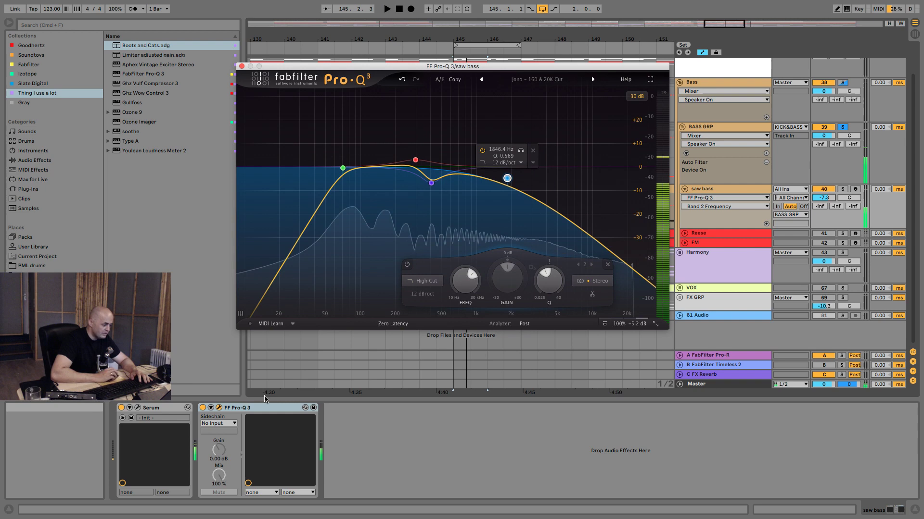
Step: Enable the MG Low 12 filter in the saw bass track's Serum and adjust its cutoff while listening
left_click(137, 407)
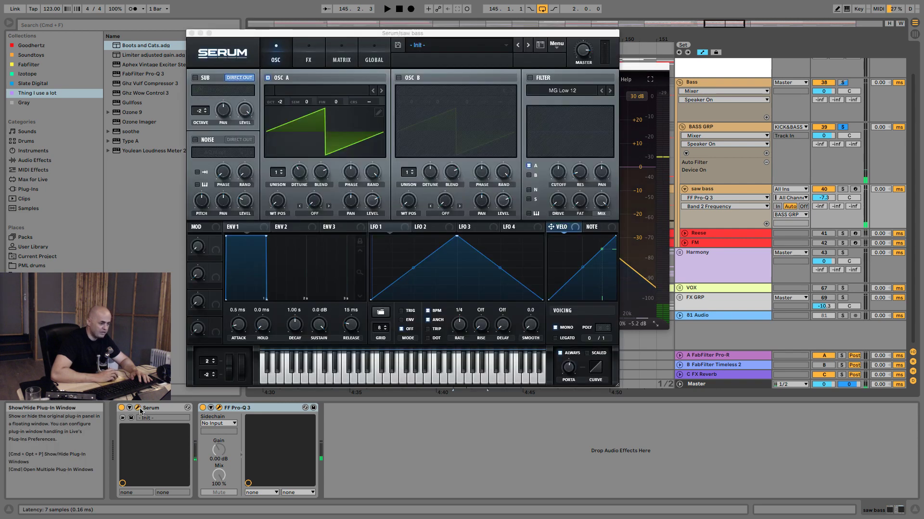
left_click(530, 78)
key("space")
left_click(561, 181)
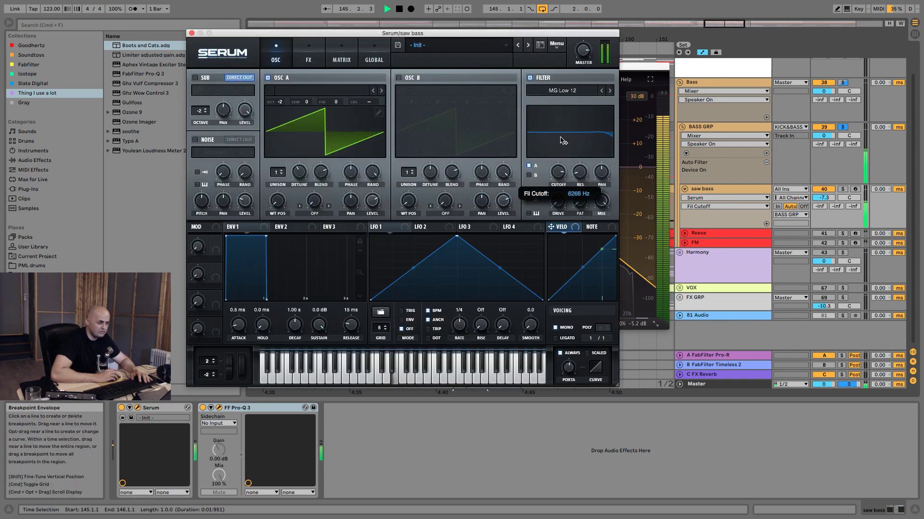
left_click_drag(563, 186, 557, 161)
key("space")
Step: Delete Pro-Q 3 from the saw bass track and reposition the Serum window over the arrangement
left_click_drag(493, 34, 354, 50)
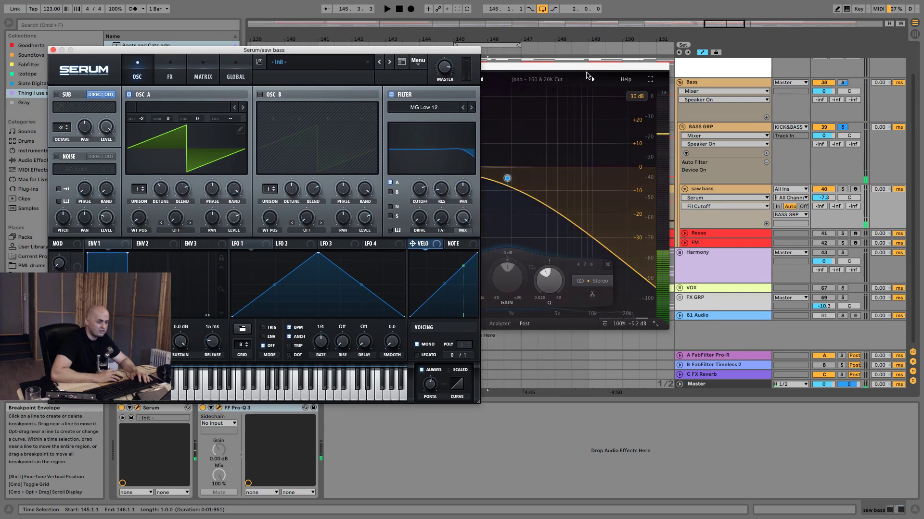
left_click_drag(582, 66, 661, 64)
left_click(282, 408)
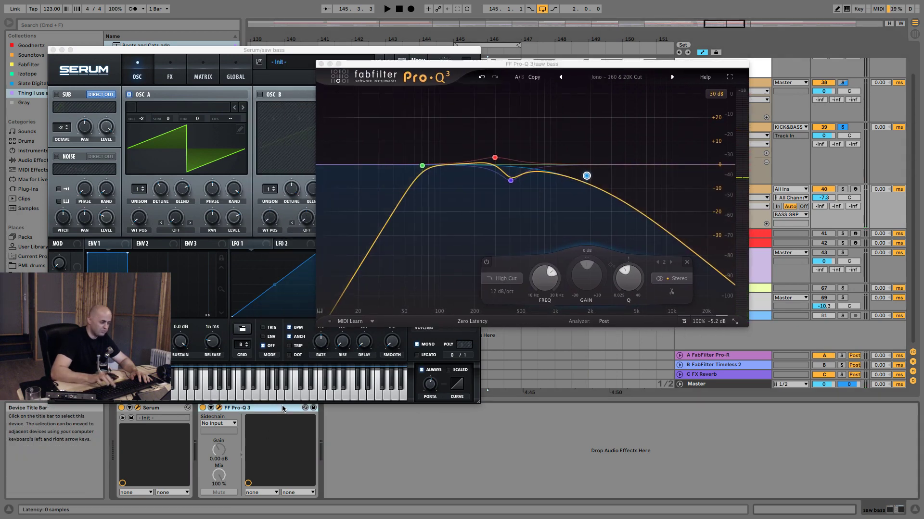
key("Delete")
left_click_drag(282, 51, 500, 29)
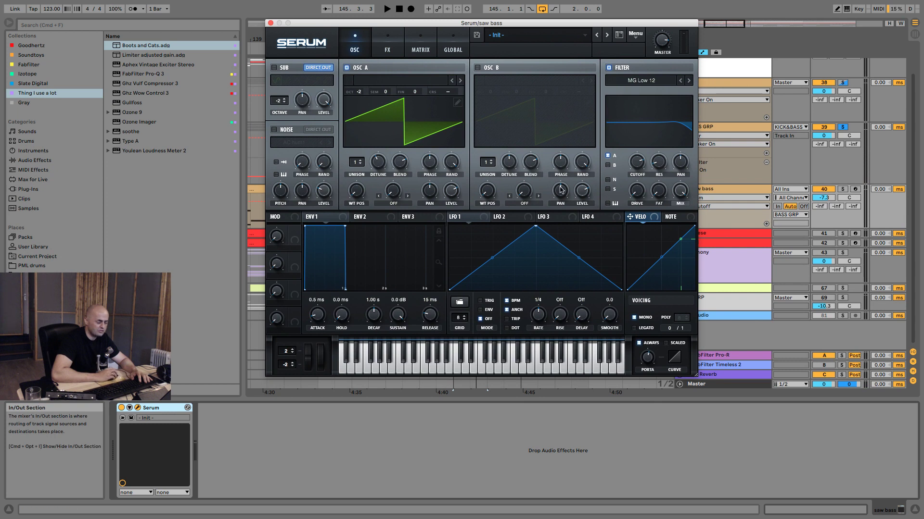
Step: Lower Serum's filter cutoff to about 338 Hz while auditioning the saw bass
key("space")
key("space")
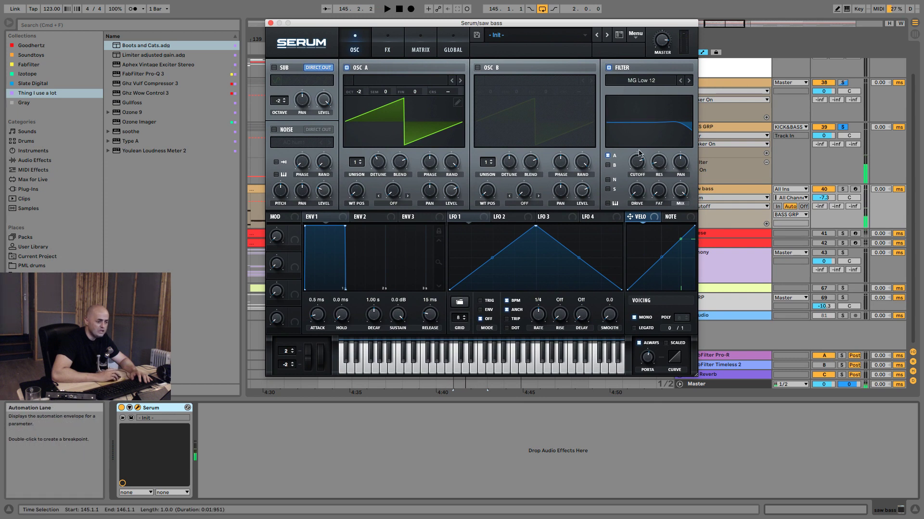
mouse_move(636, 161)
left_mouse_down()
mouse_move(641, 180)
mouse_move(640, 162)
left_mouse_up()
key("space")
key("space")
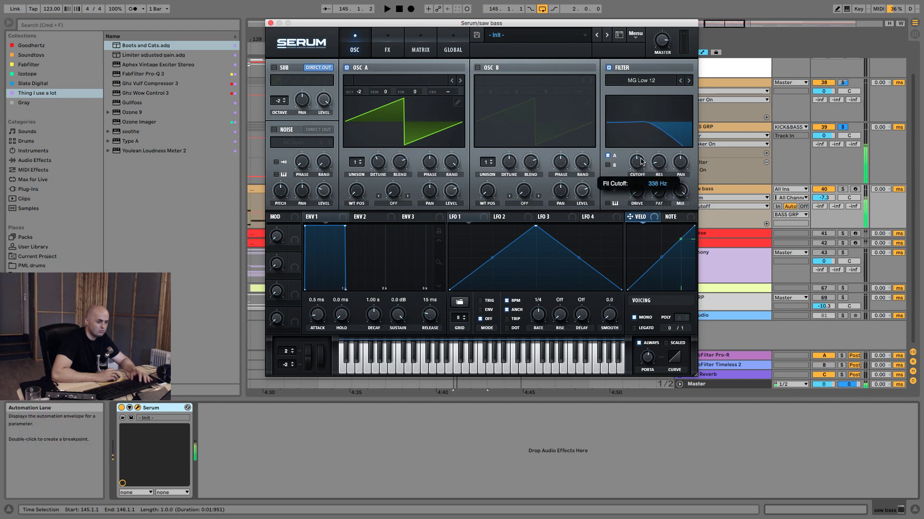
Step: Review Serum's distortion and EQ effects on the saw bass during playback and return to the oscillator and filter controls
left_click(378, 44)
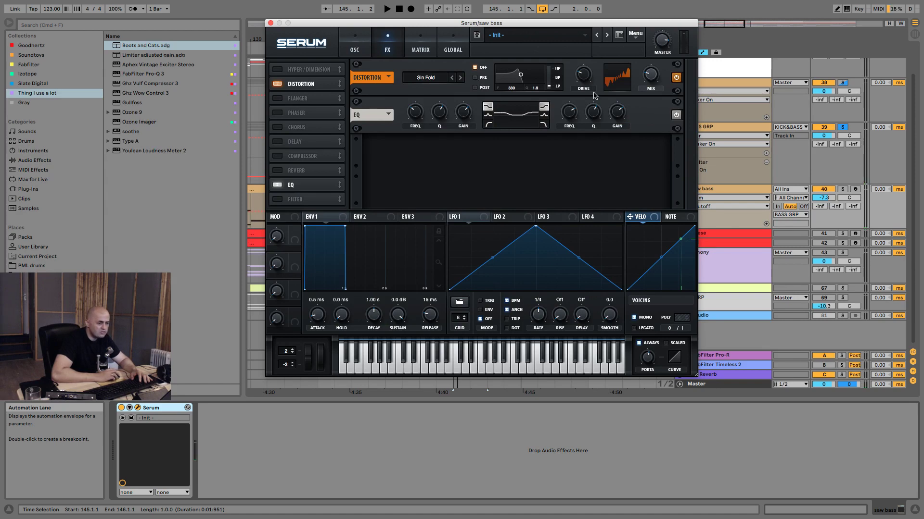
key("space")
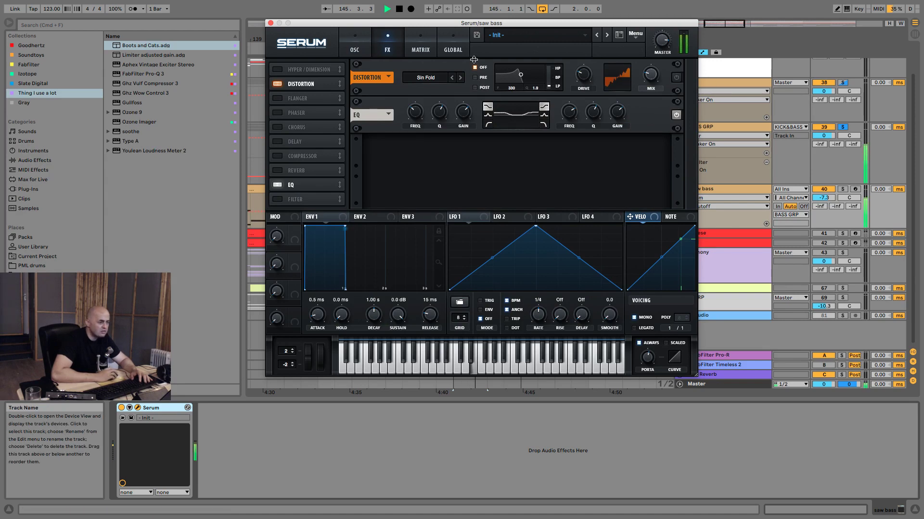
left_click(353, 44)
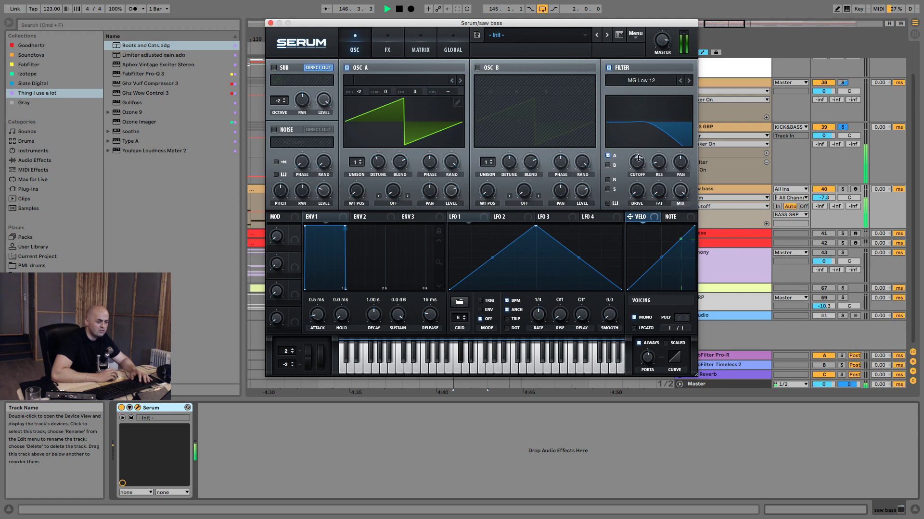
Step: Raise Serum's filter cutoff to about 1186 Hz while auditioning the saw bass
mouse_move(638, 158)
left_mouse_down()
mouse_move(636, 143)
mouse_move(635, 158)
left_mouse_up()
key("space")
mouse_move(636, 159)
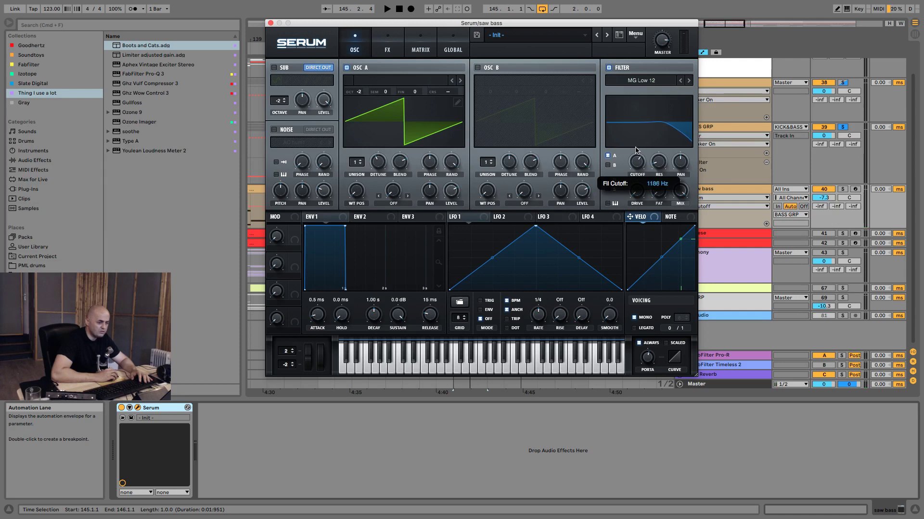
left_click_drag(635, 155, 636, 150)
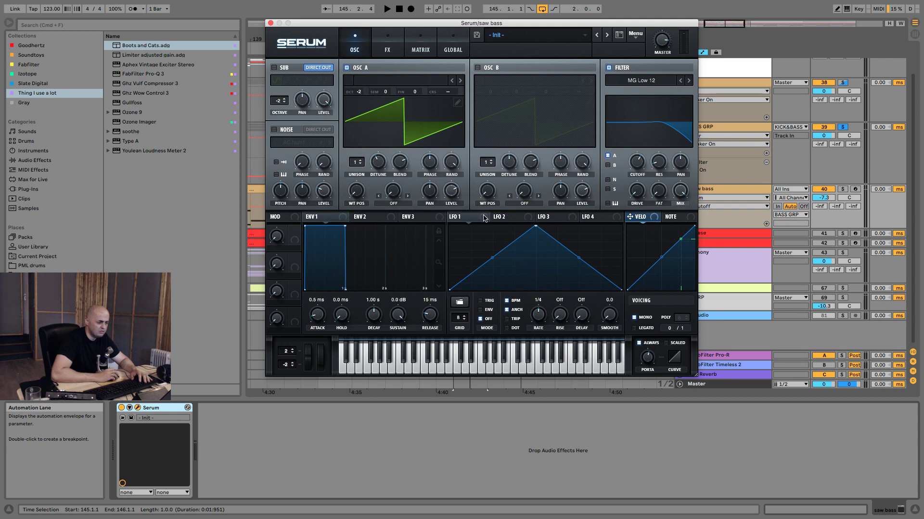
Step: Try modulating Serum's filter cutoff with LFO 1, auditioning the saw bass with the LFO rate slowed to one bar
left_click_drag(484, 221, 626, 164)
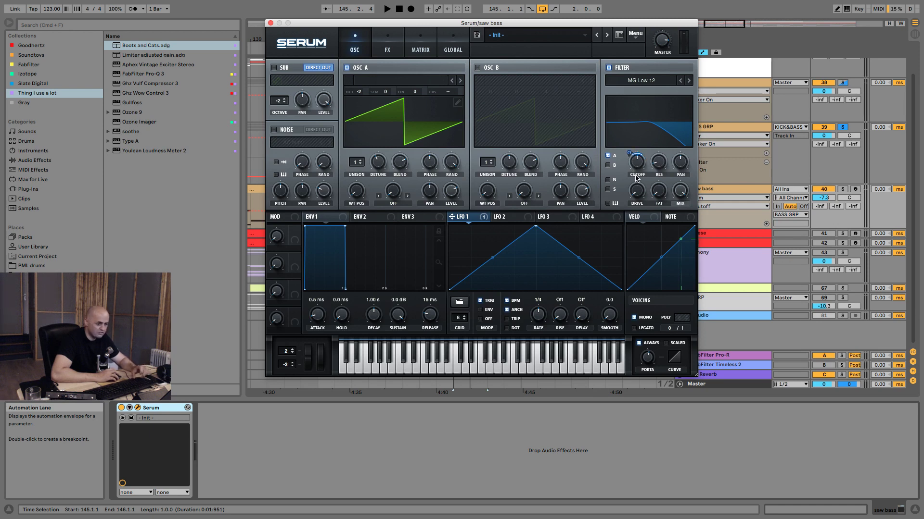
key("space")
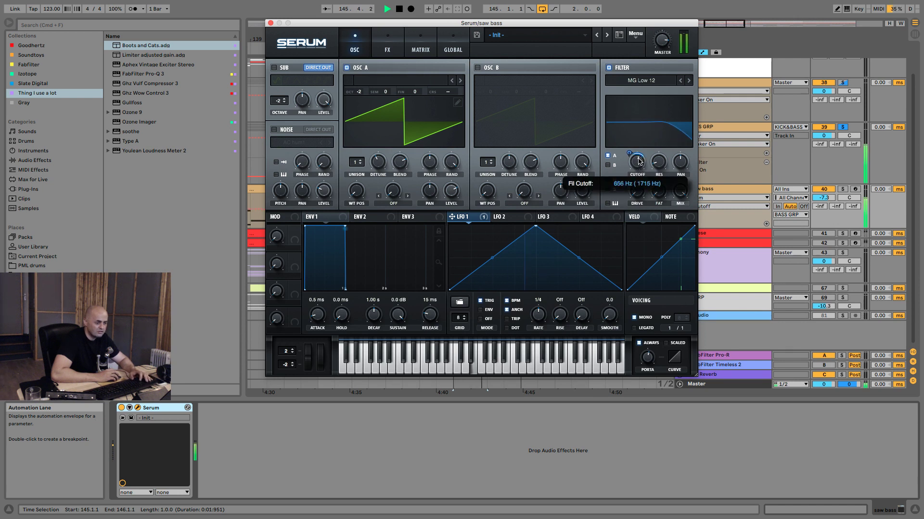
key("space")
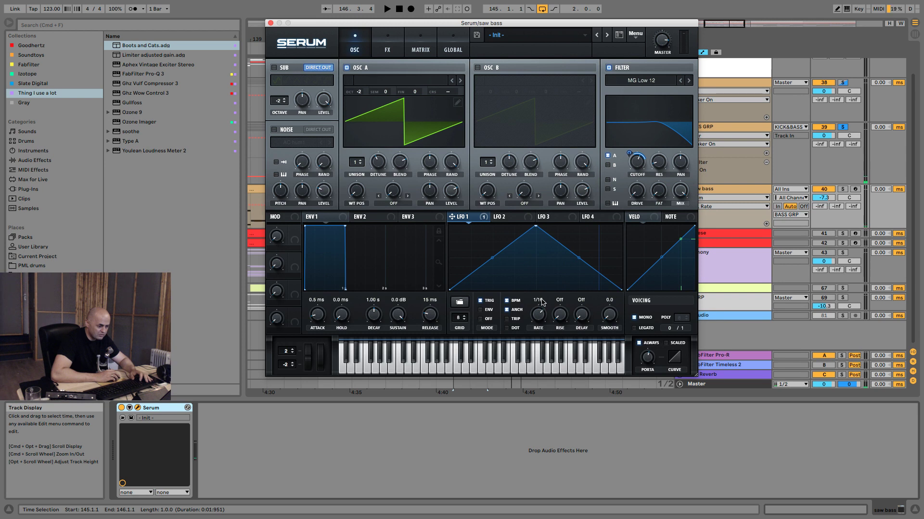
key("space")
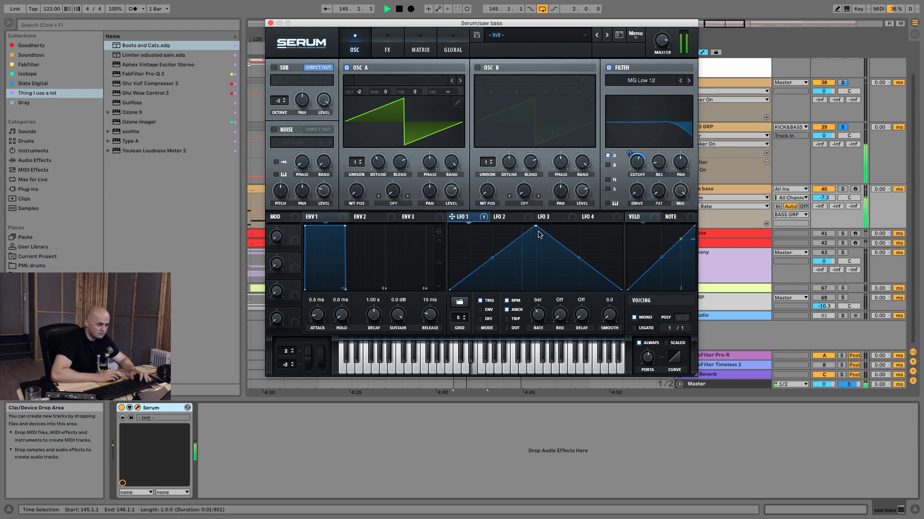
key("space")
Step: Remove the LFO 1 modulator from the filter cutoff and adjust the cutoff to about 745 Hz while auditioning
right_click(638, 166)
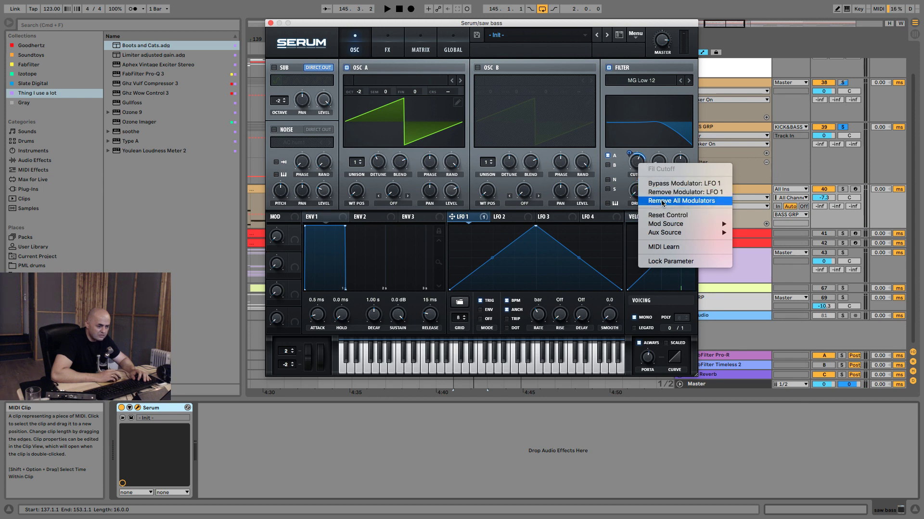
left_click(653, 185)
key("space")
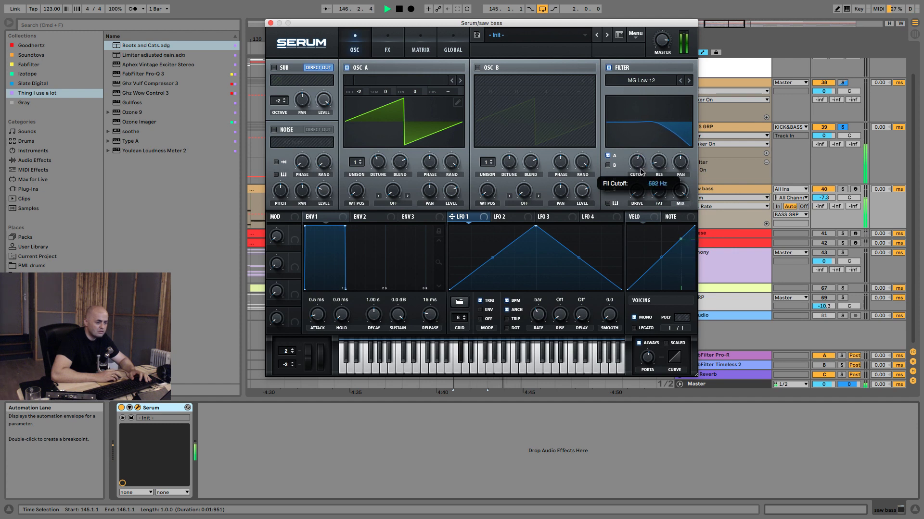
left_click_drag(638, 163, 640, 166)
key("space")
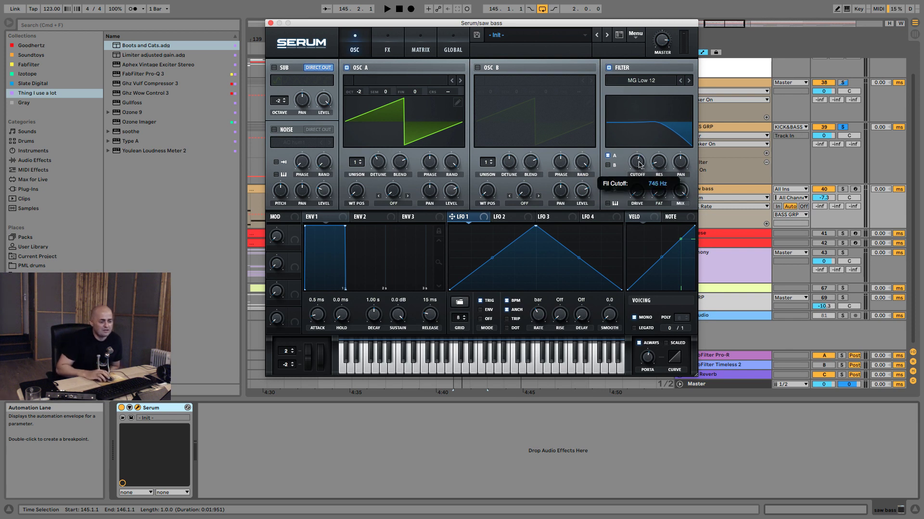
left_click_drag(638, 161, 640, 154)
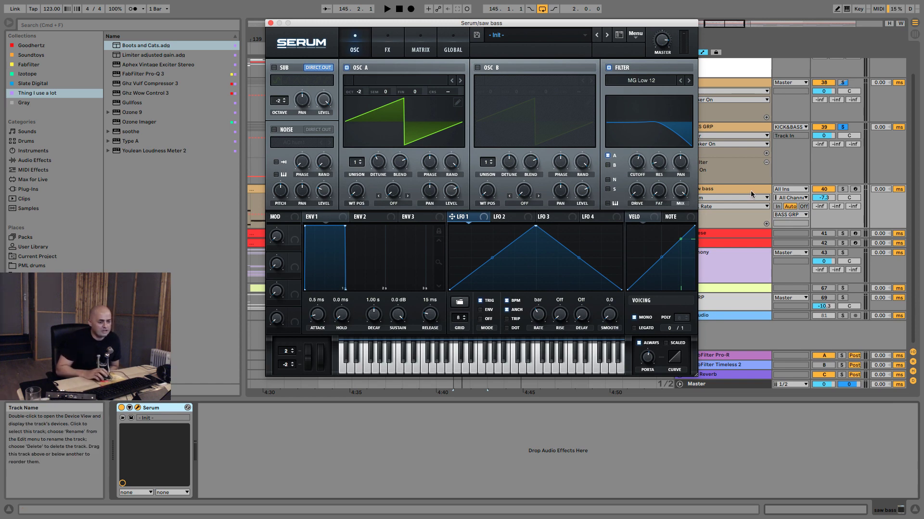
Step: Show the BASS GRP track's device chain and close the Serum window
left_click(743, 127)
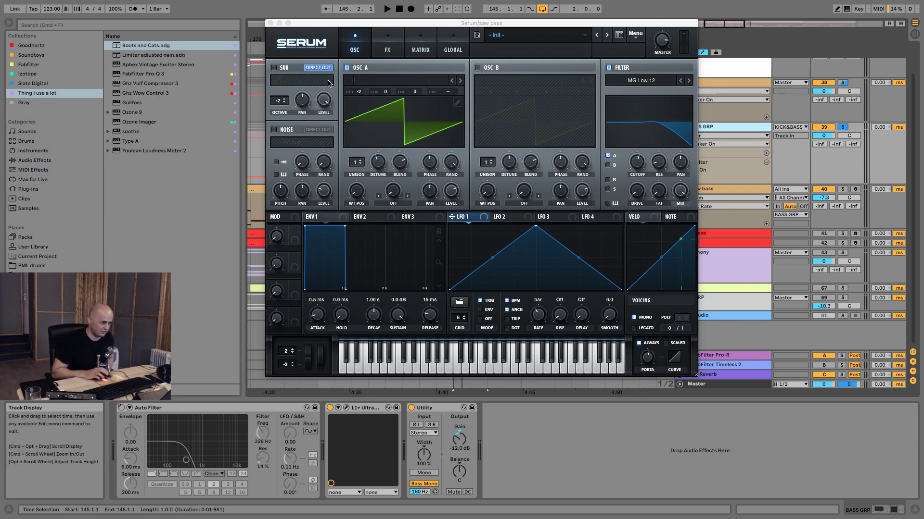
left_click(270, 22)
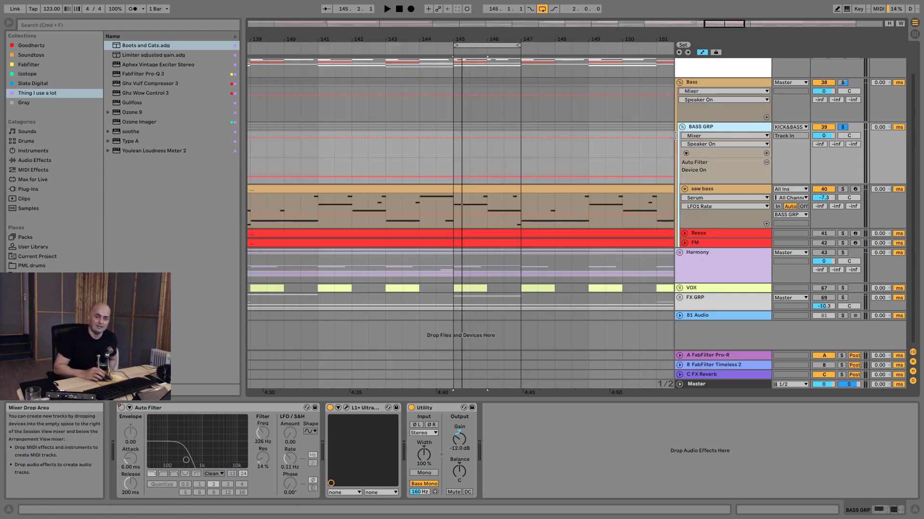